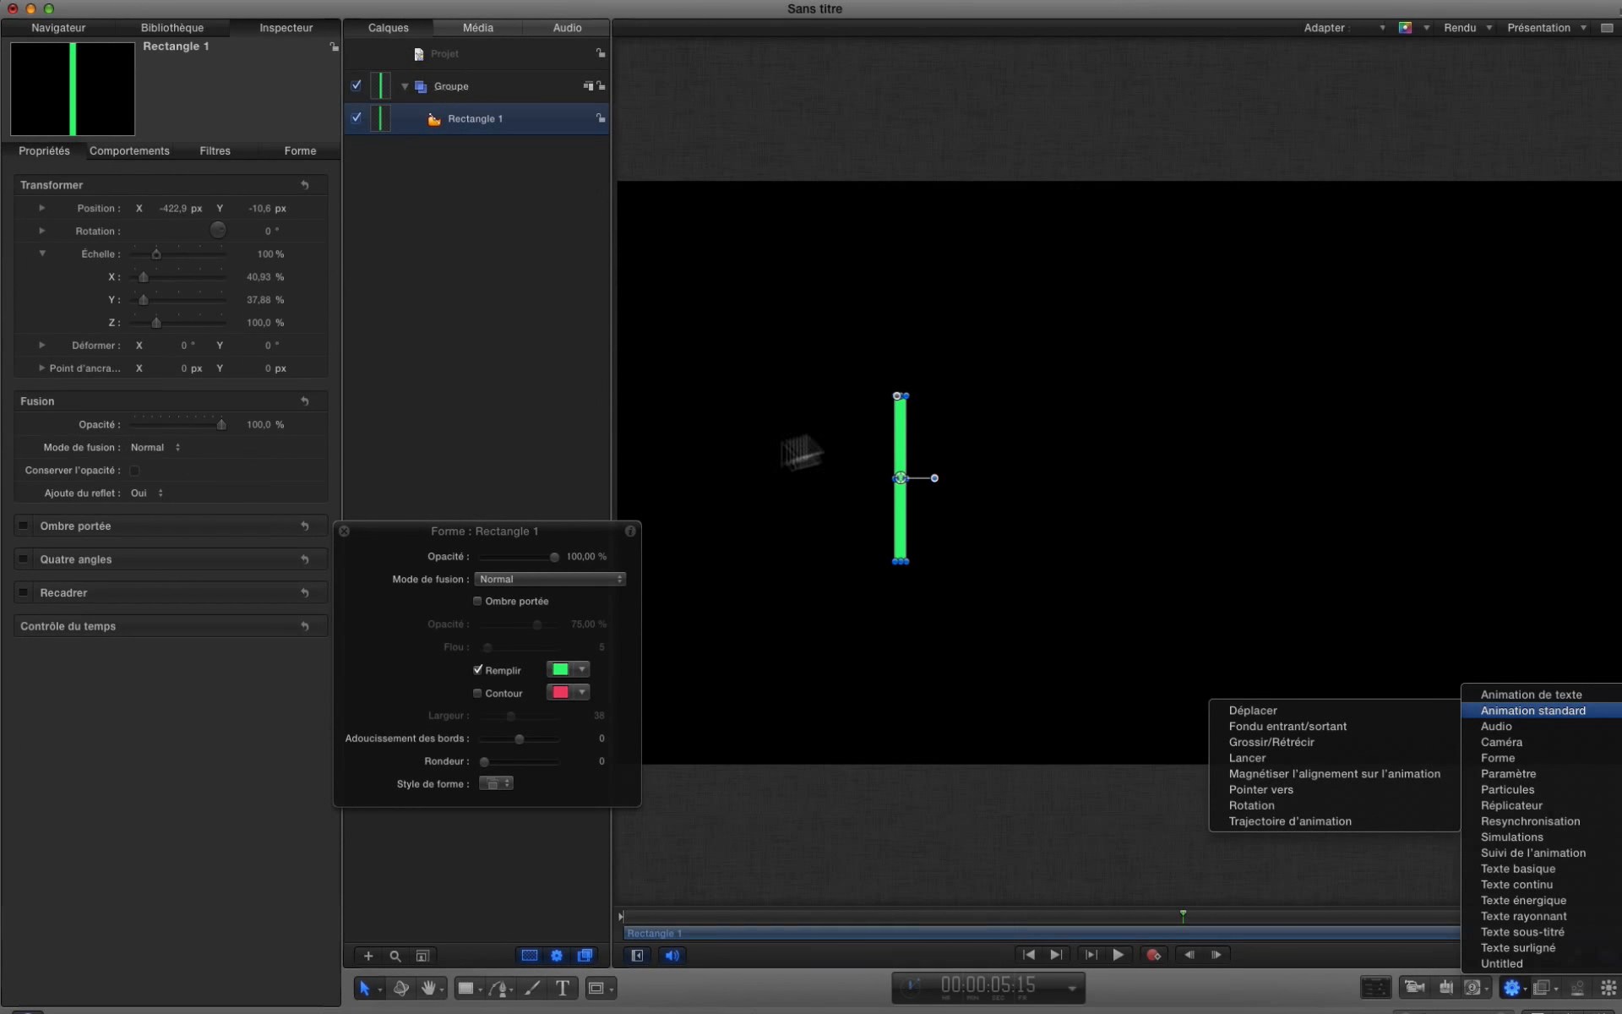
click(1143, 463)
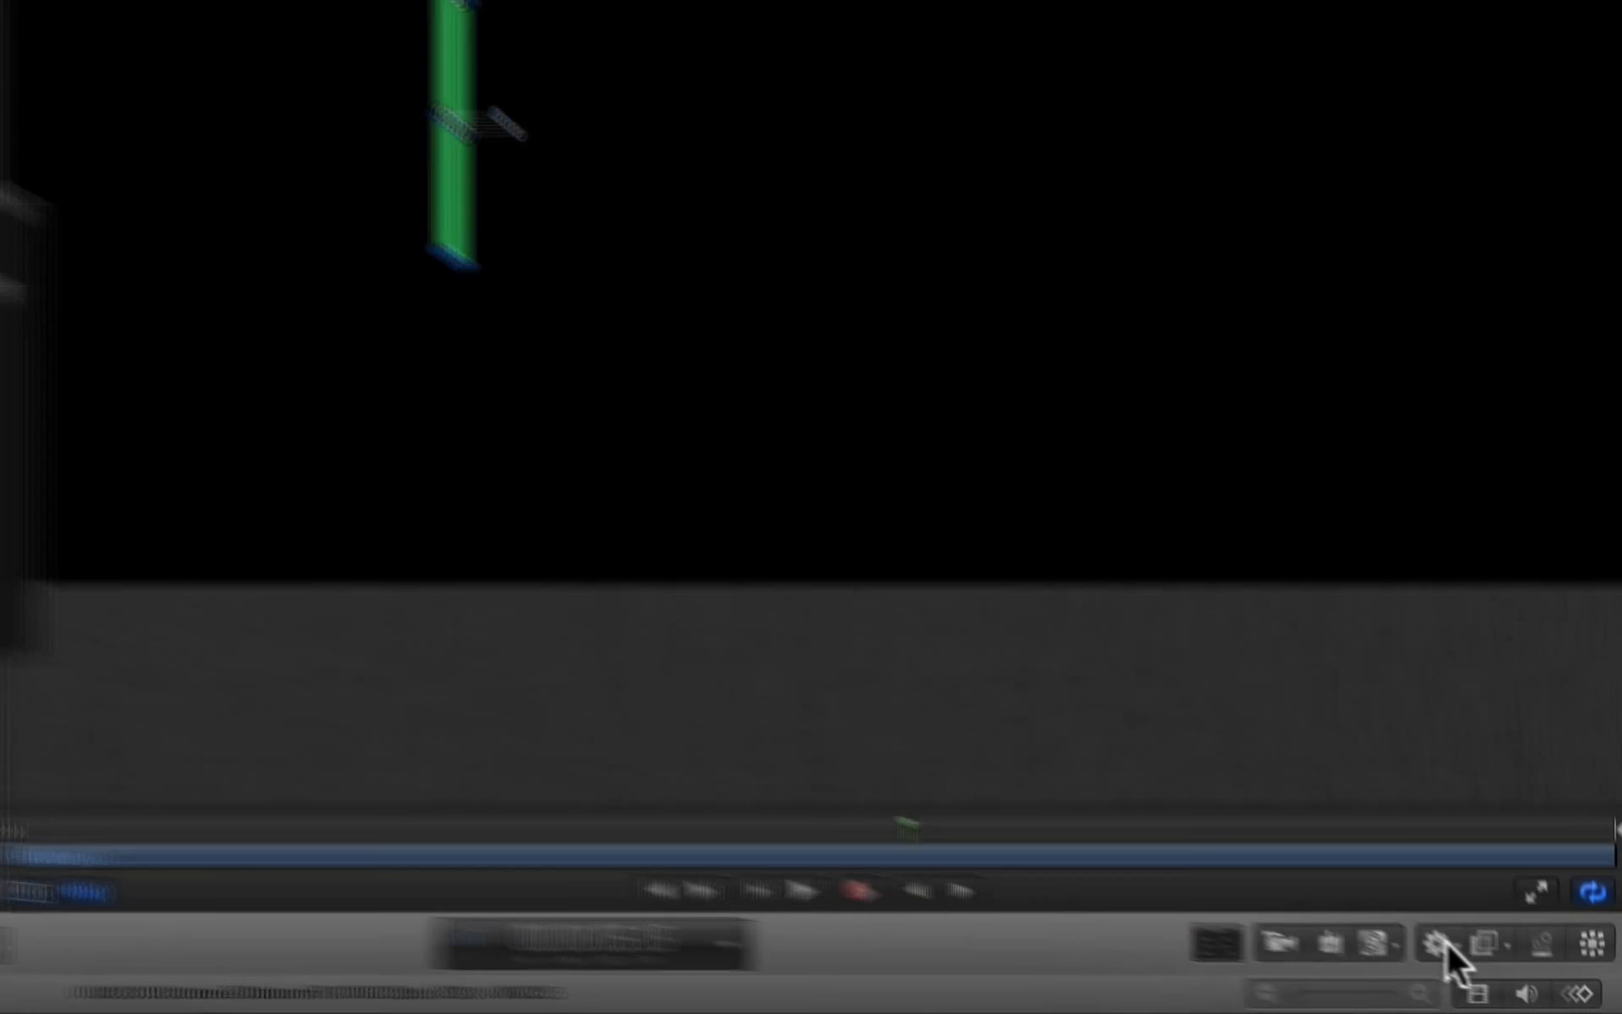
click(1513, 988)
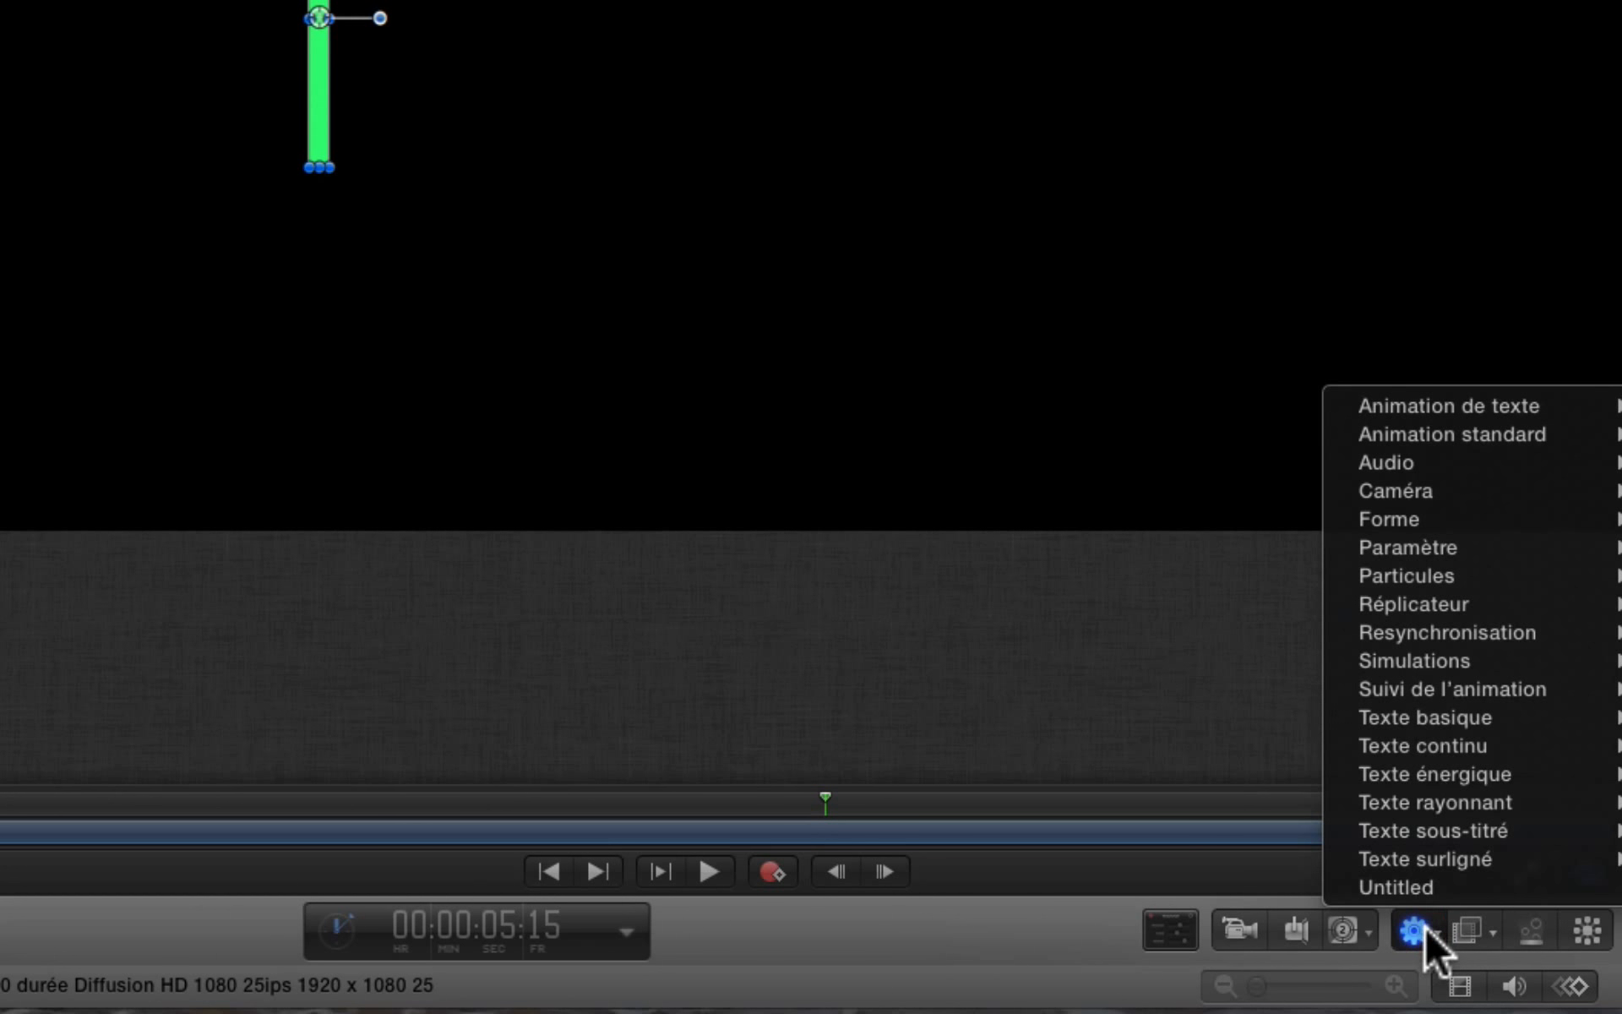
mouse_move(1424, 549)
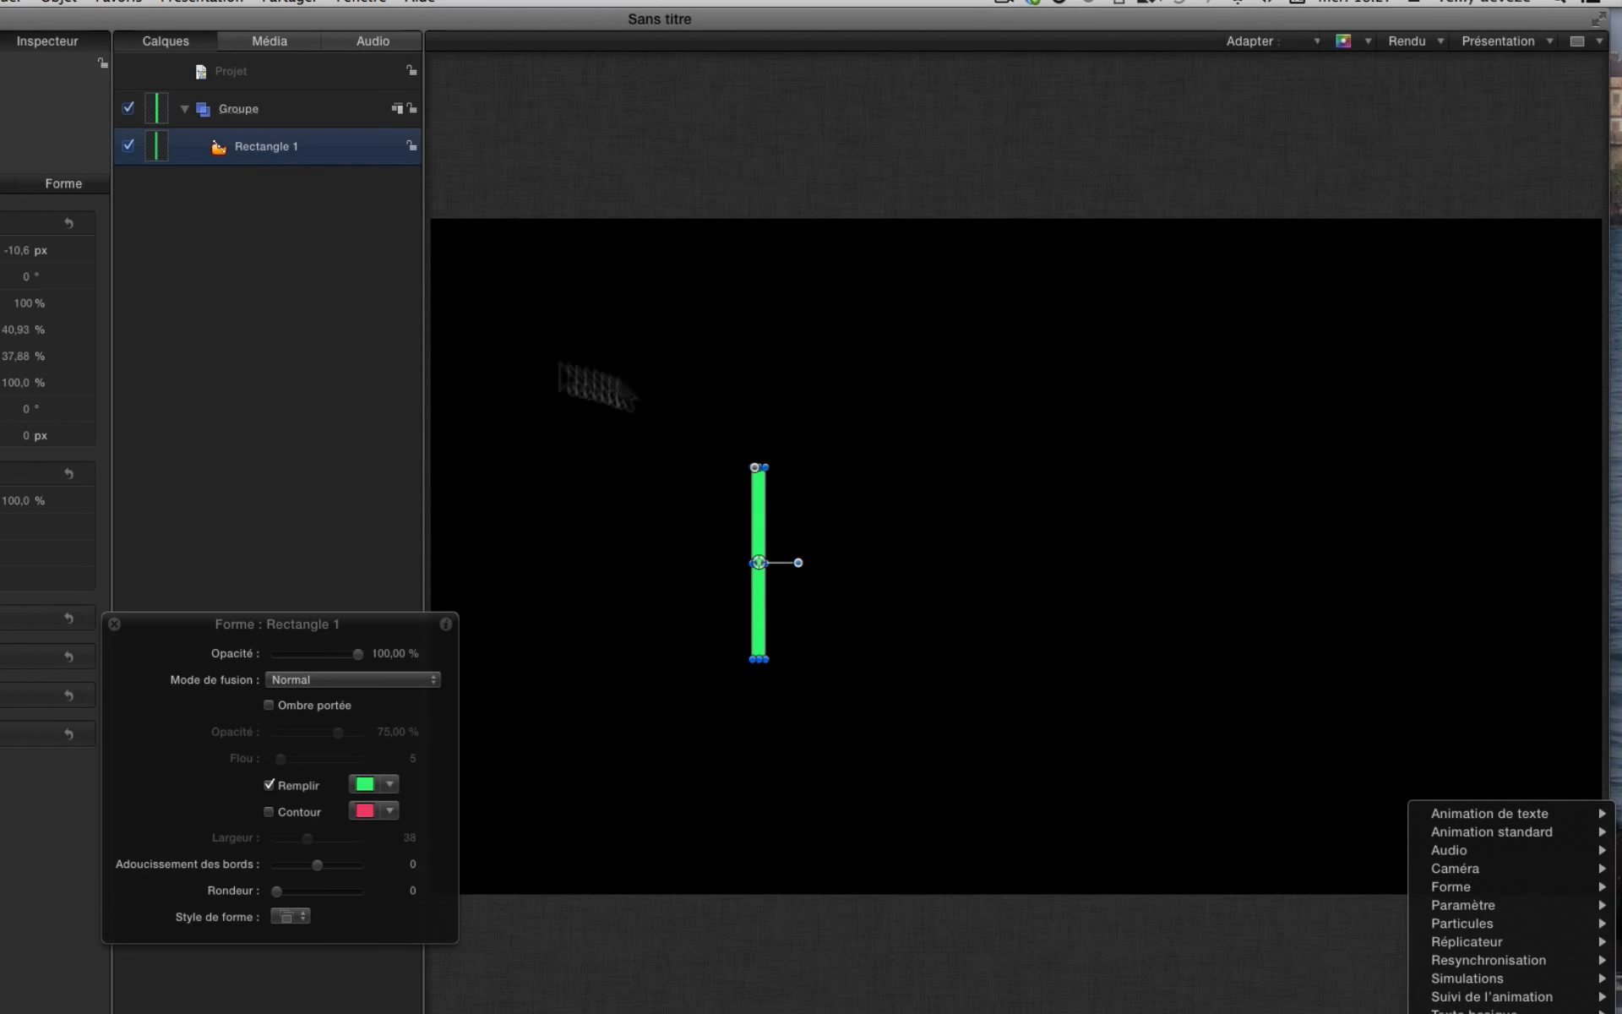
click(1135, 609)
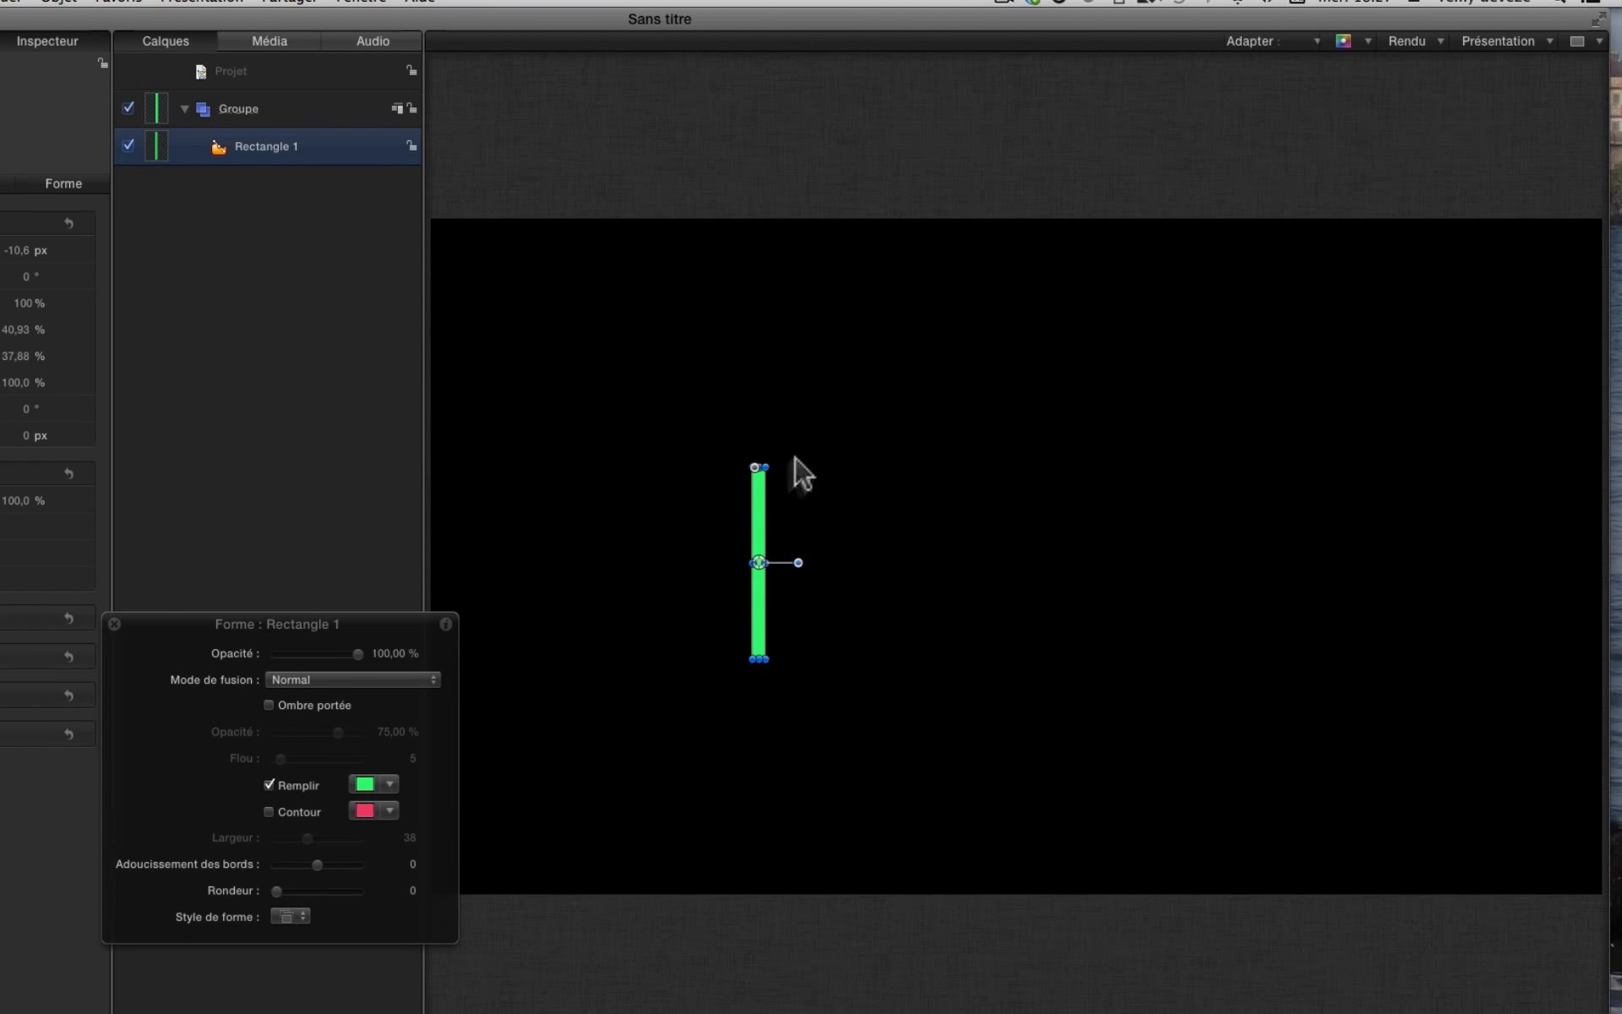
Set the X scale of Rectangle 1 to 53,92 %.
click(348, 146)
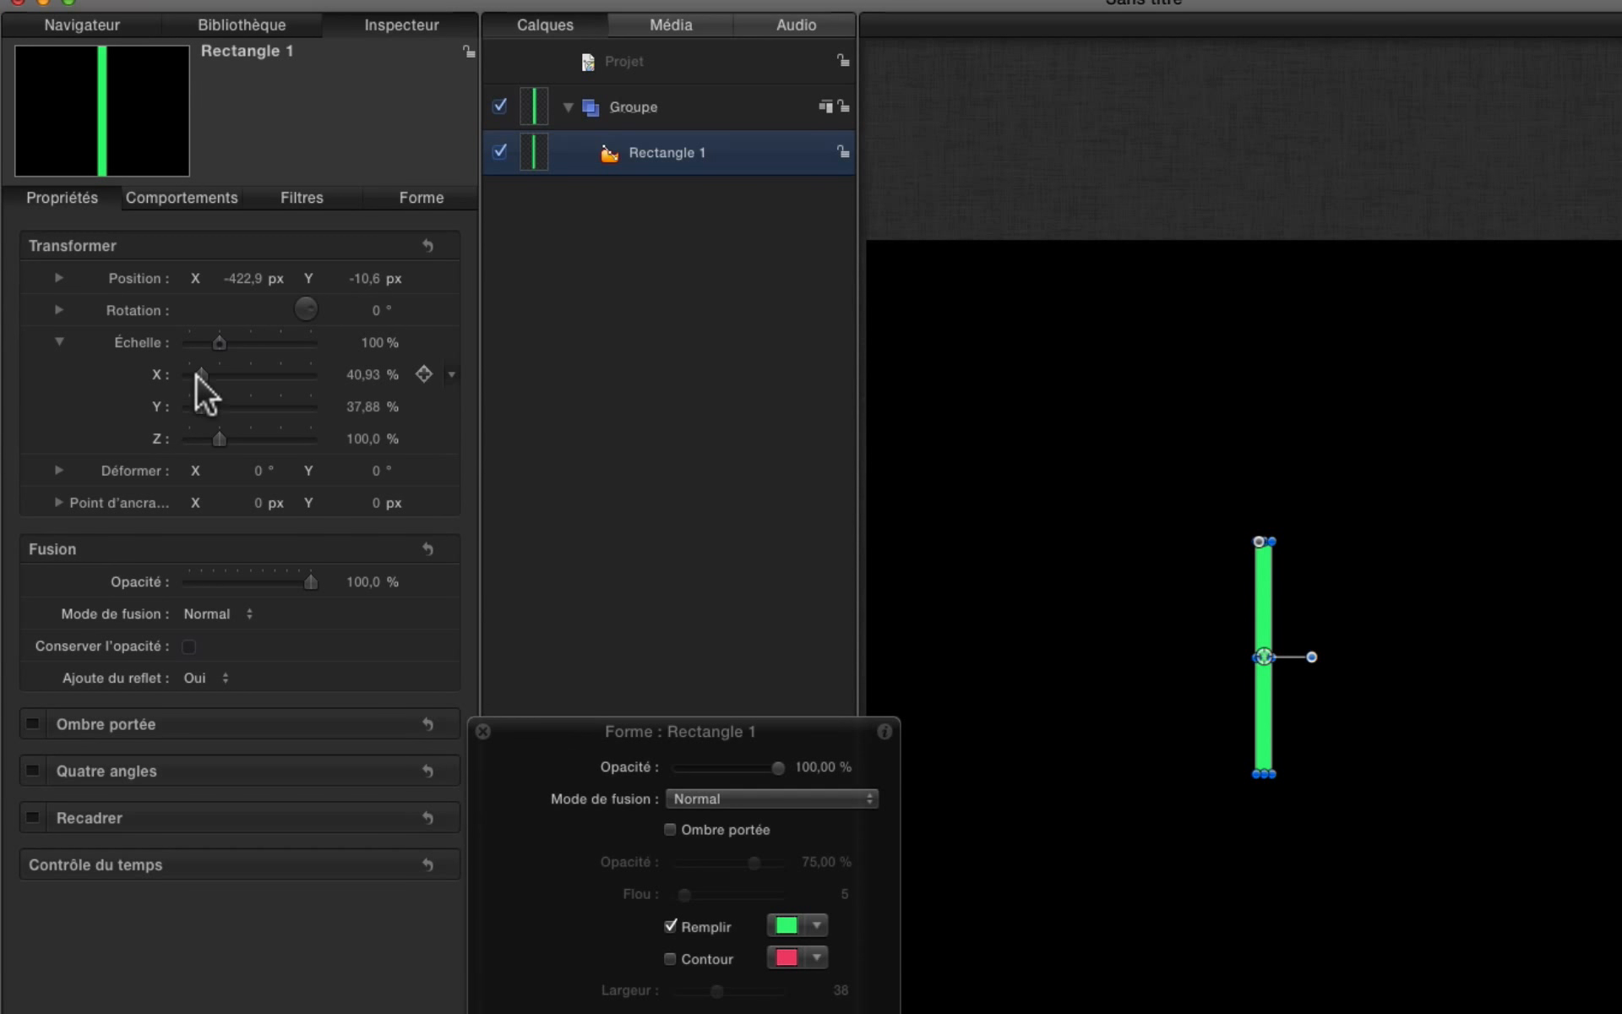
mouse_move(196, 374)
mouse_down()
mouse_move(236, 373)
mouse_move(204, 373)
mouse_up()
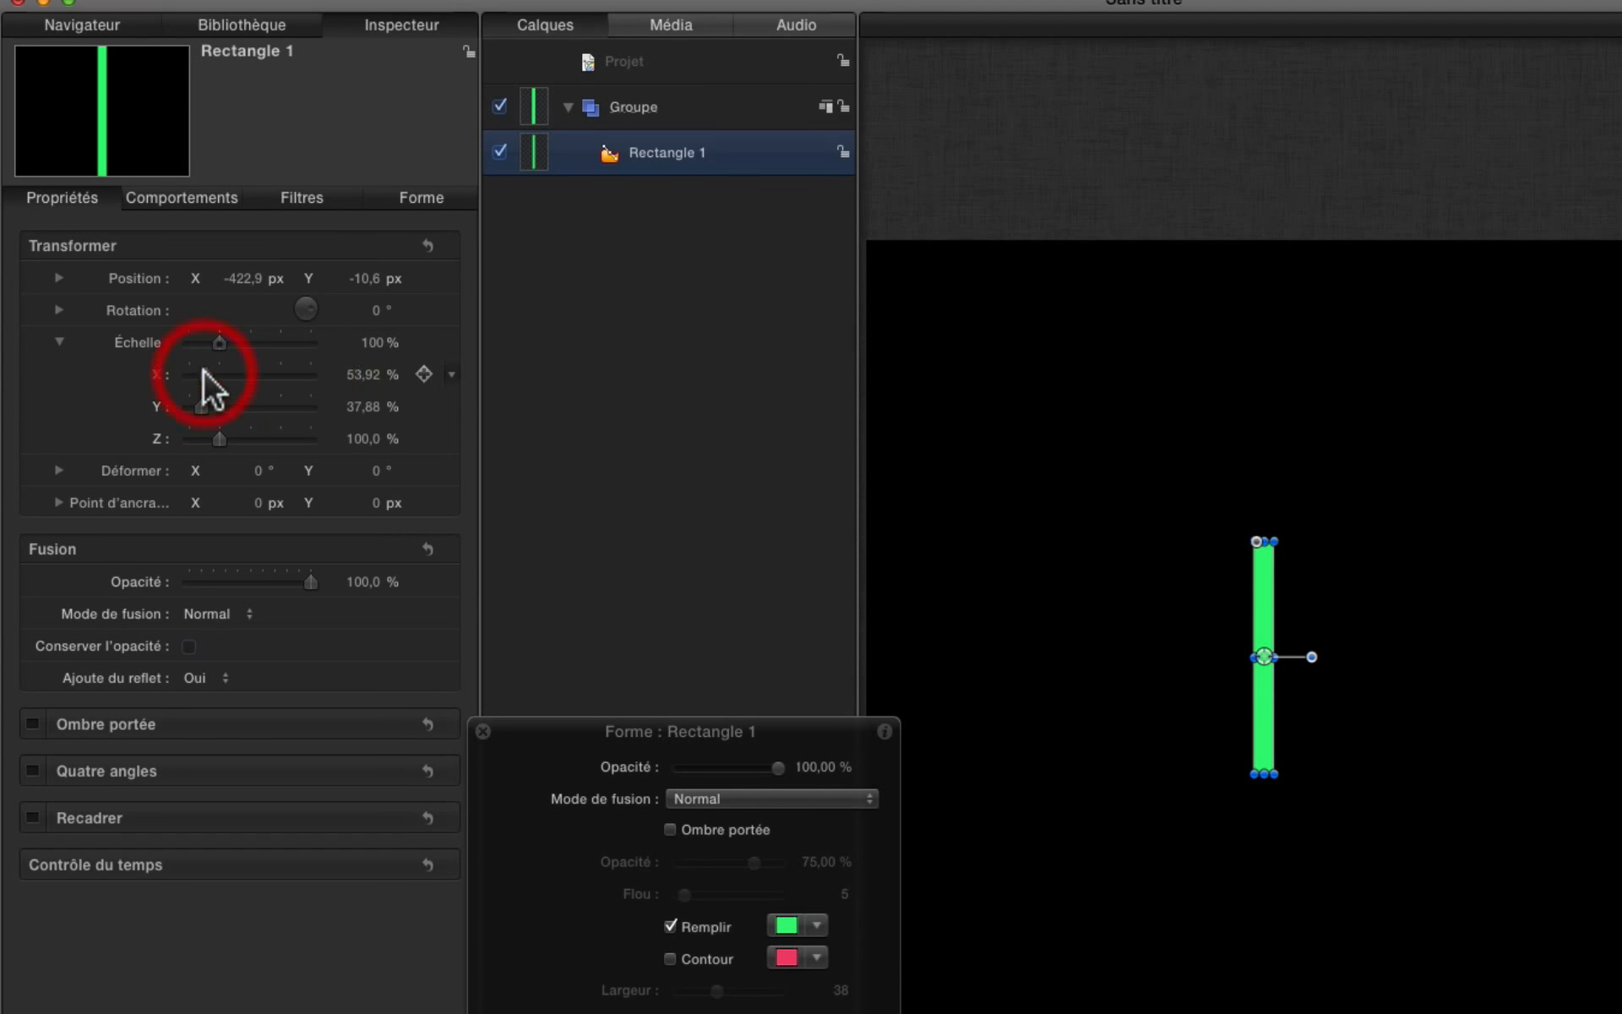
Add the Osciller parameter behavior to the X scale of Rectangle 1.
right_click(152, 368)
mouse_move(222, 472)
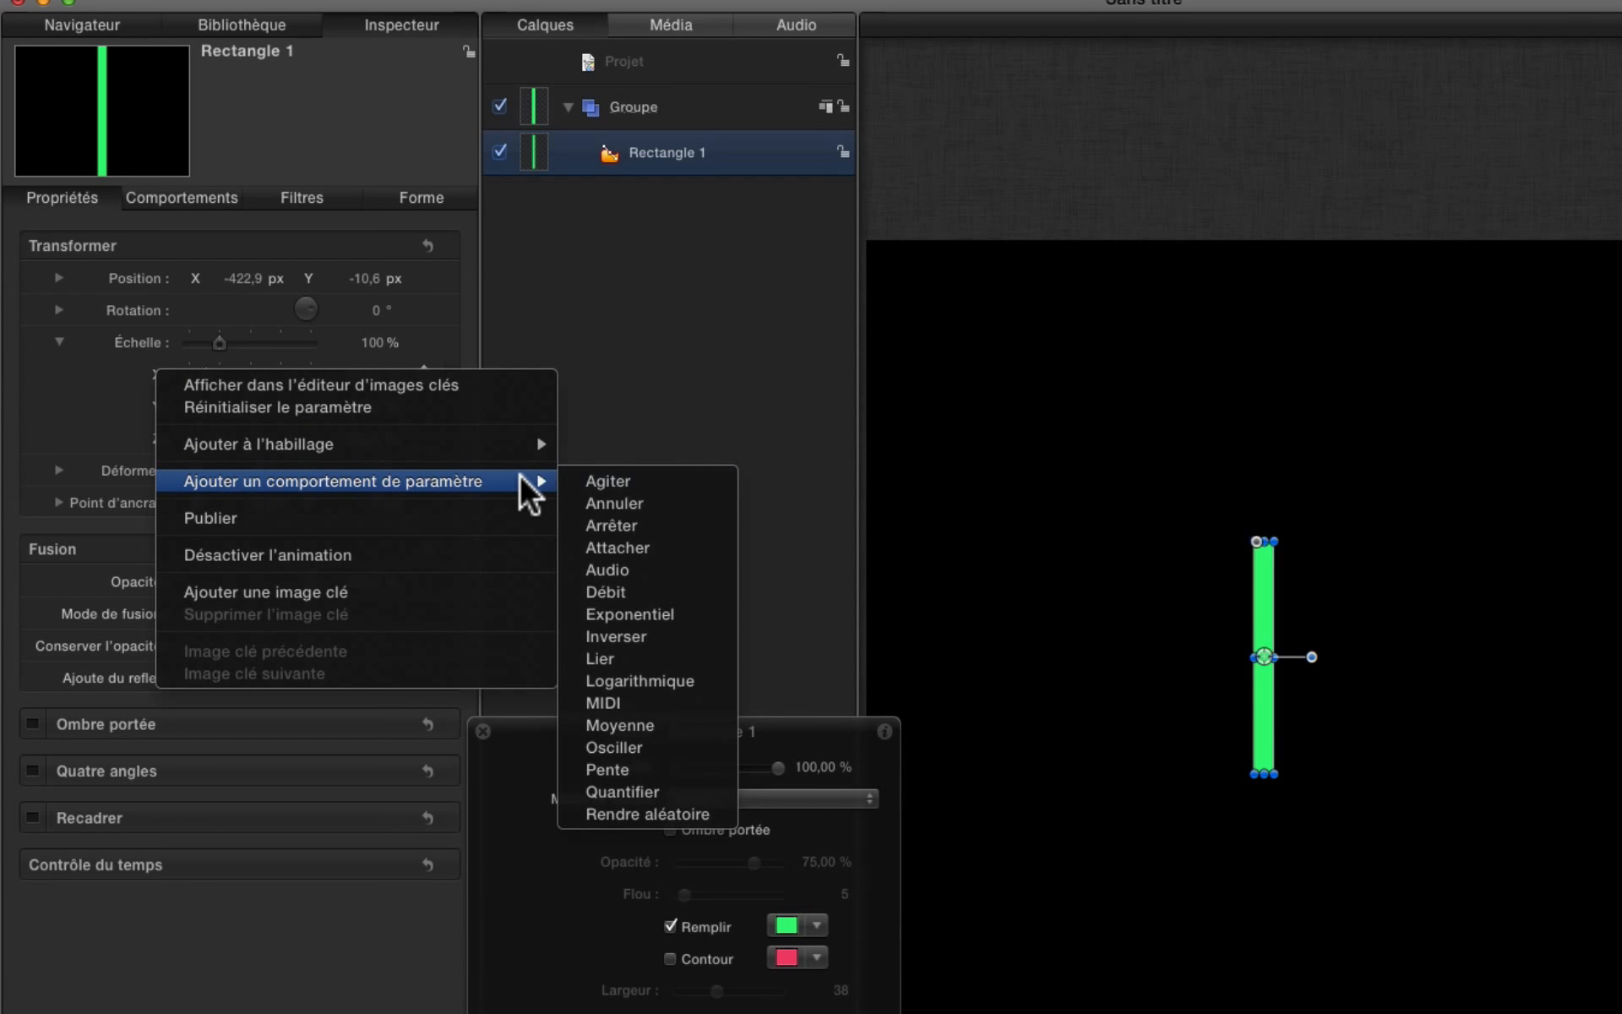
click(637, 745)
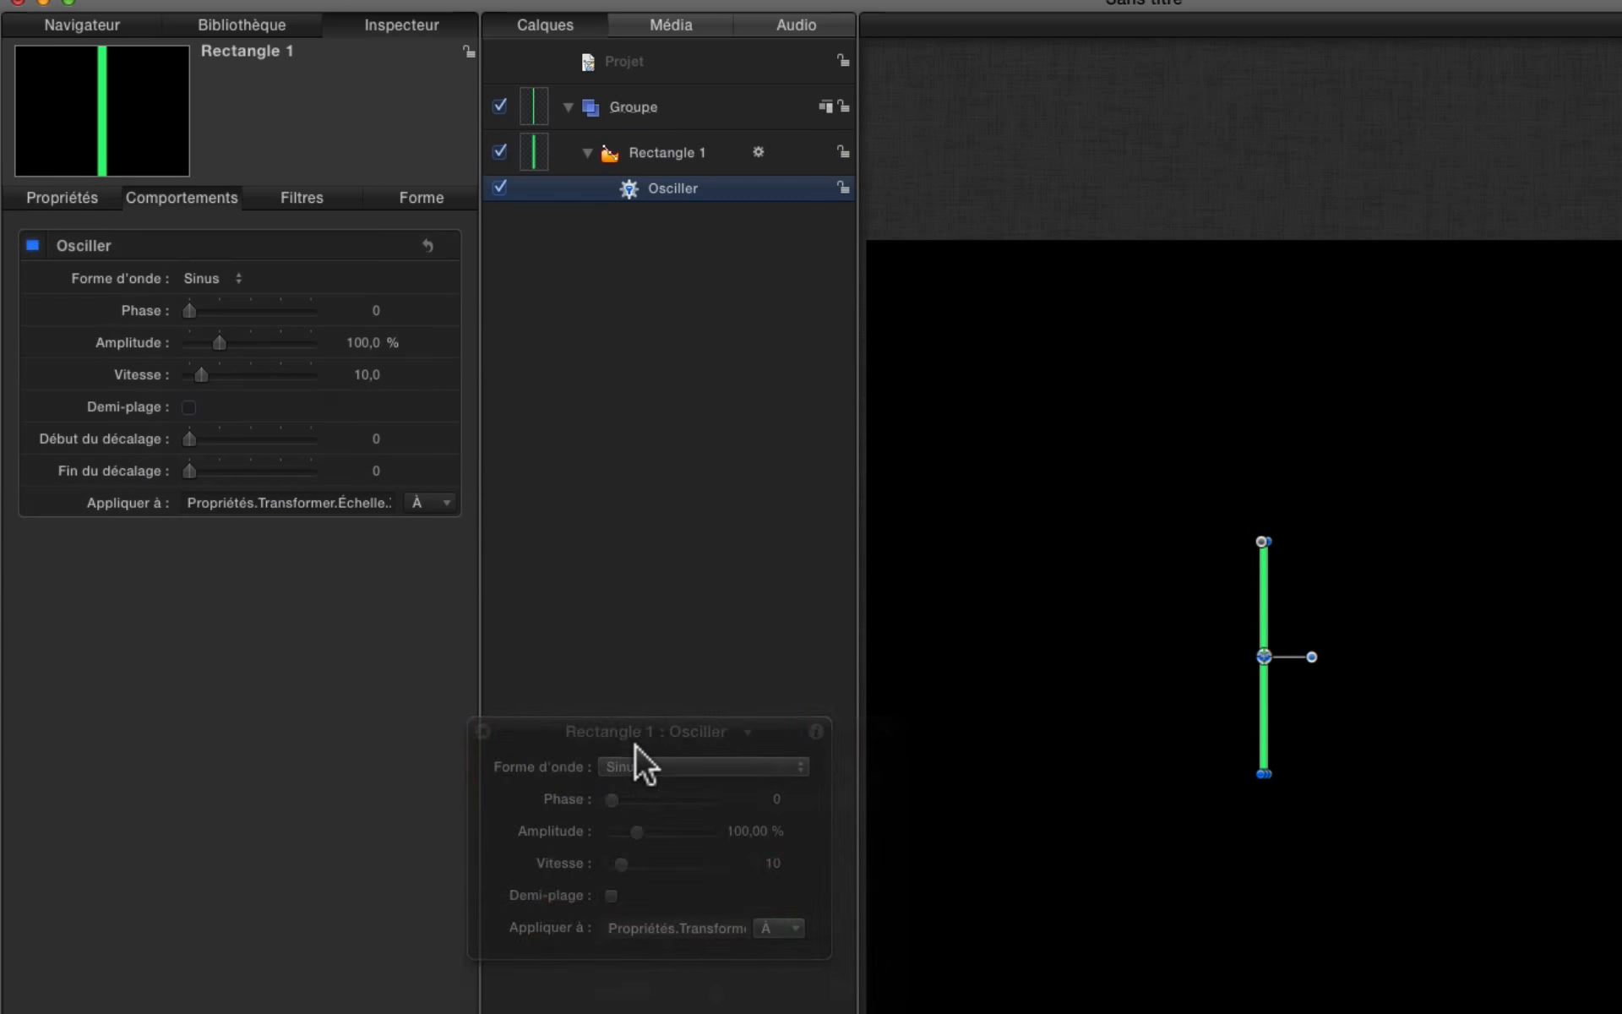
Preview the oscillation from the start and set its Vitesse to 65 and its Amplitude to 353,31 %.
key(space)
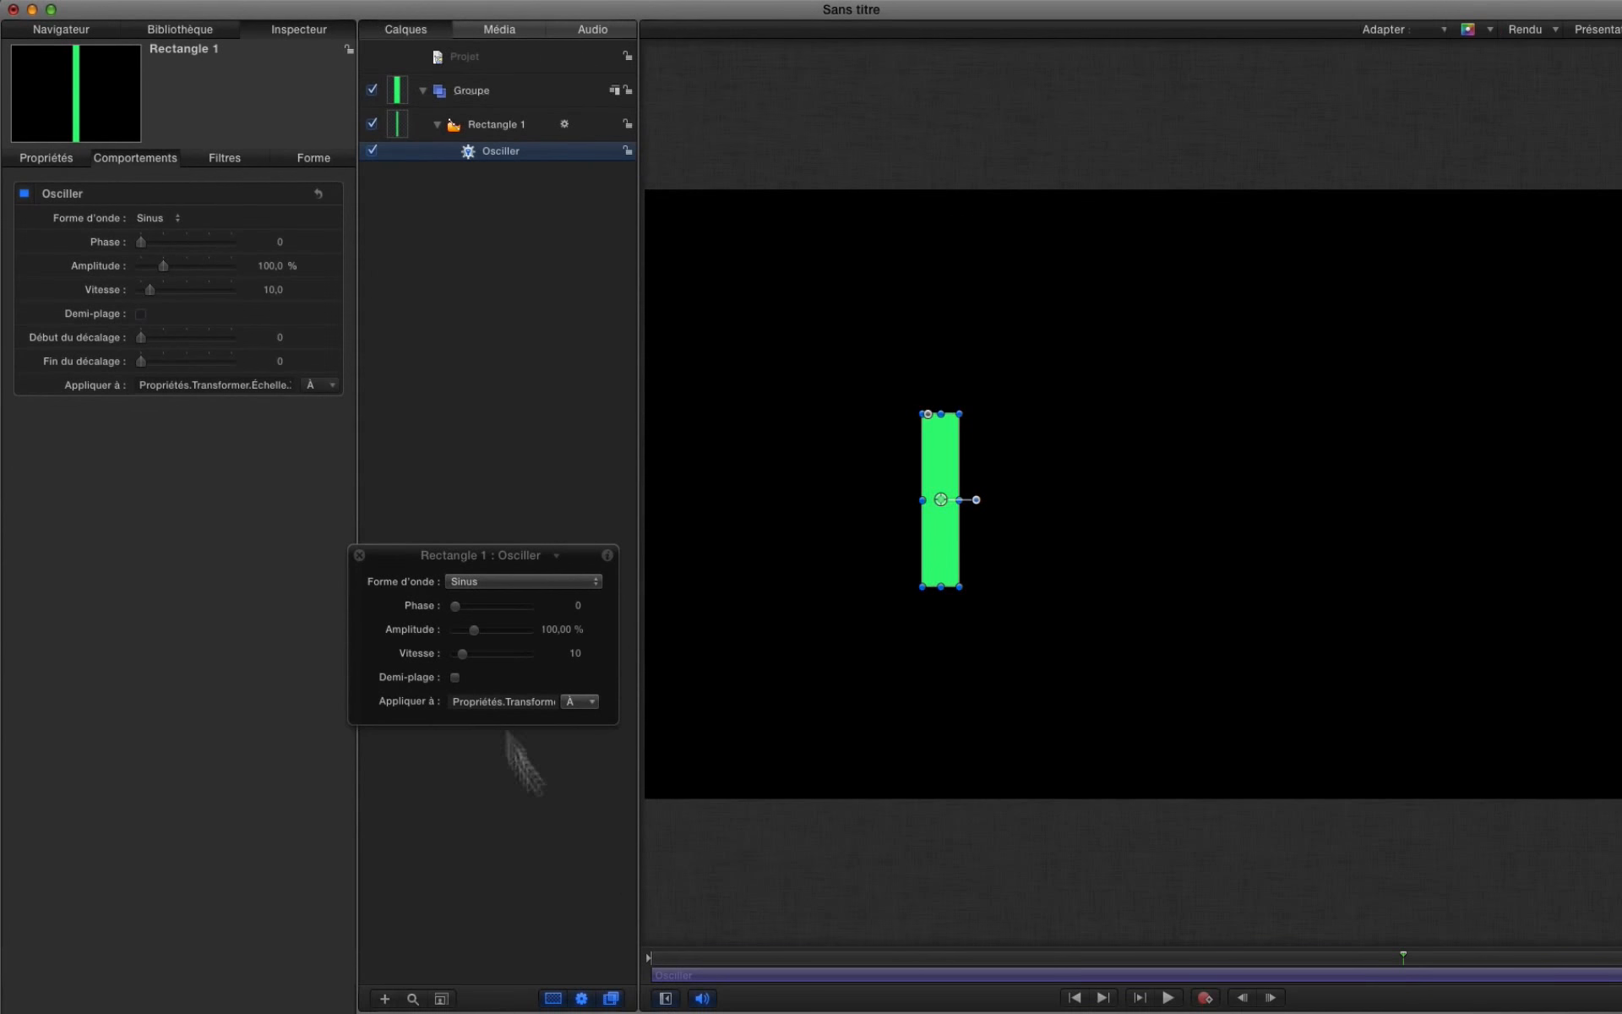
drag(798, 963, 648, 963)
key(space)
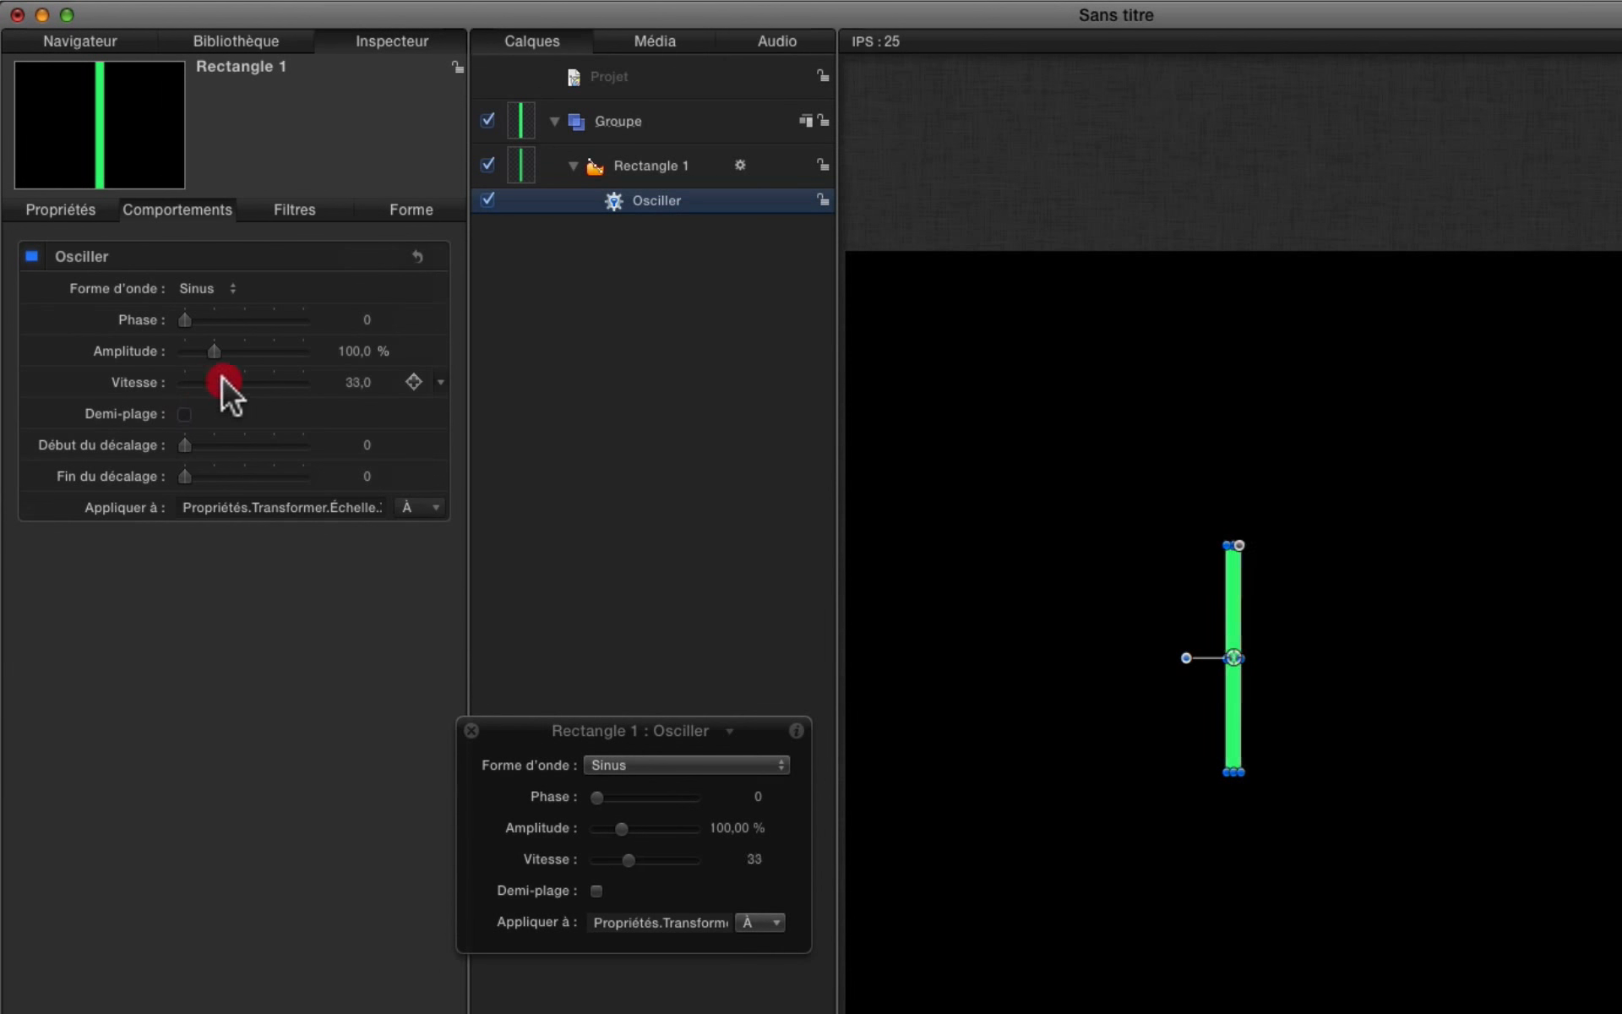
drag(223, 378, 257, 378)
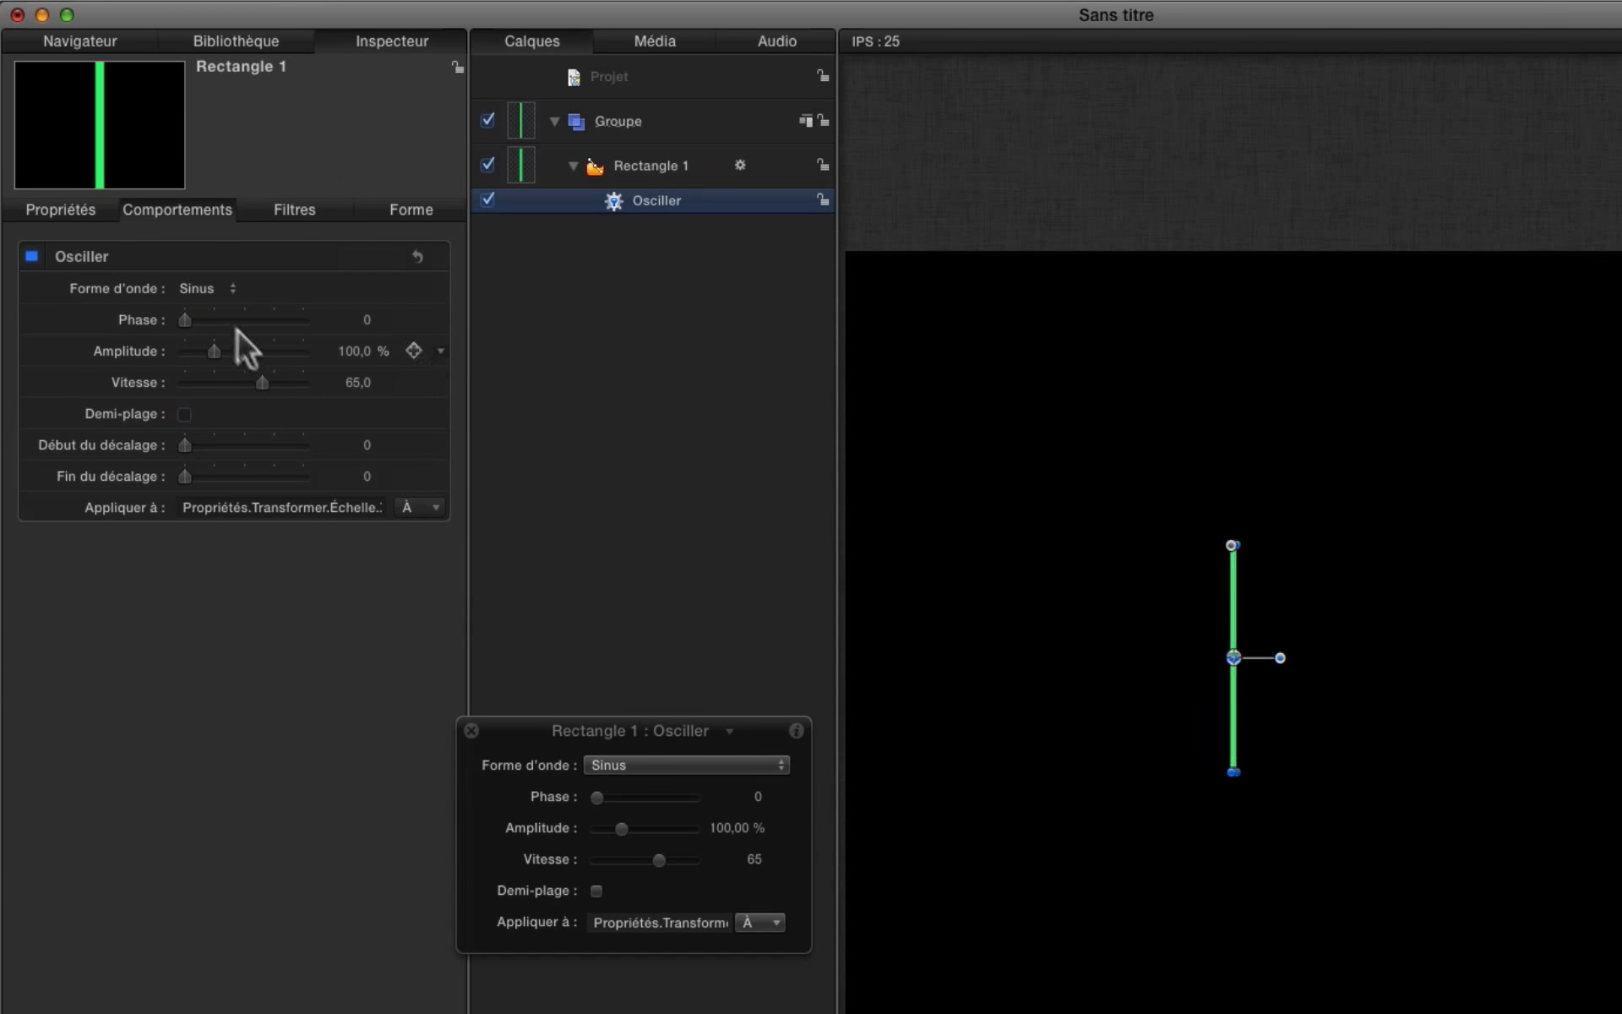
drag(220, 349, 289, 348)
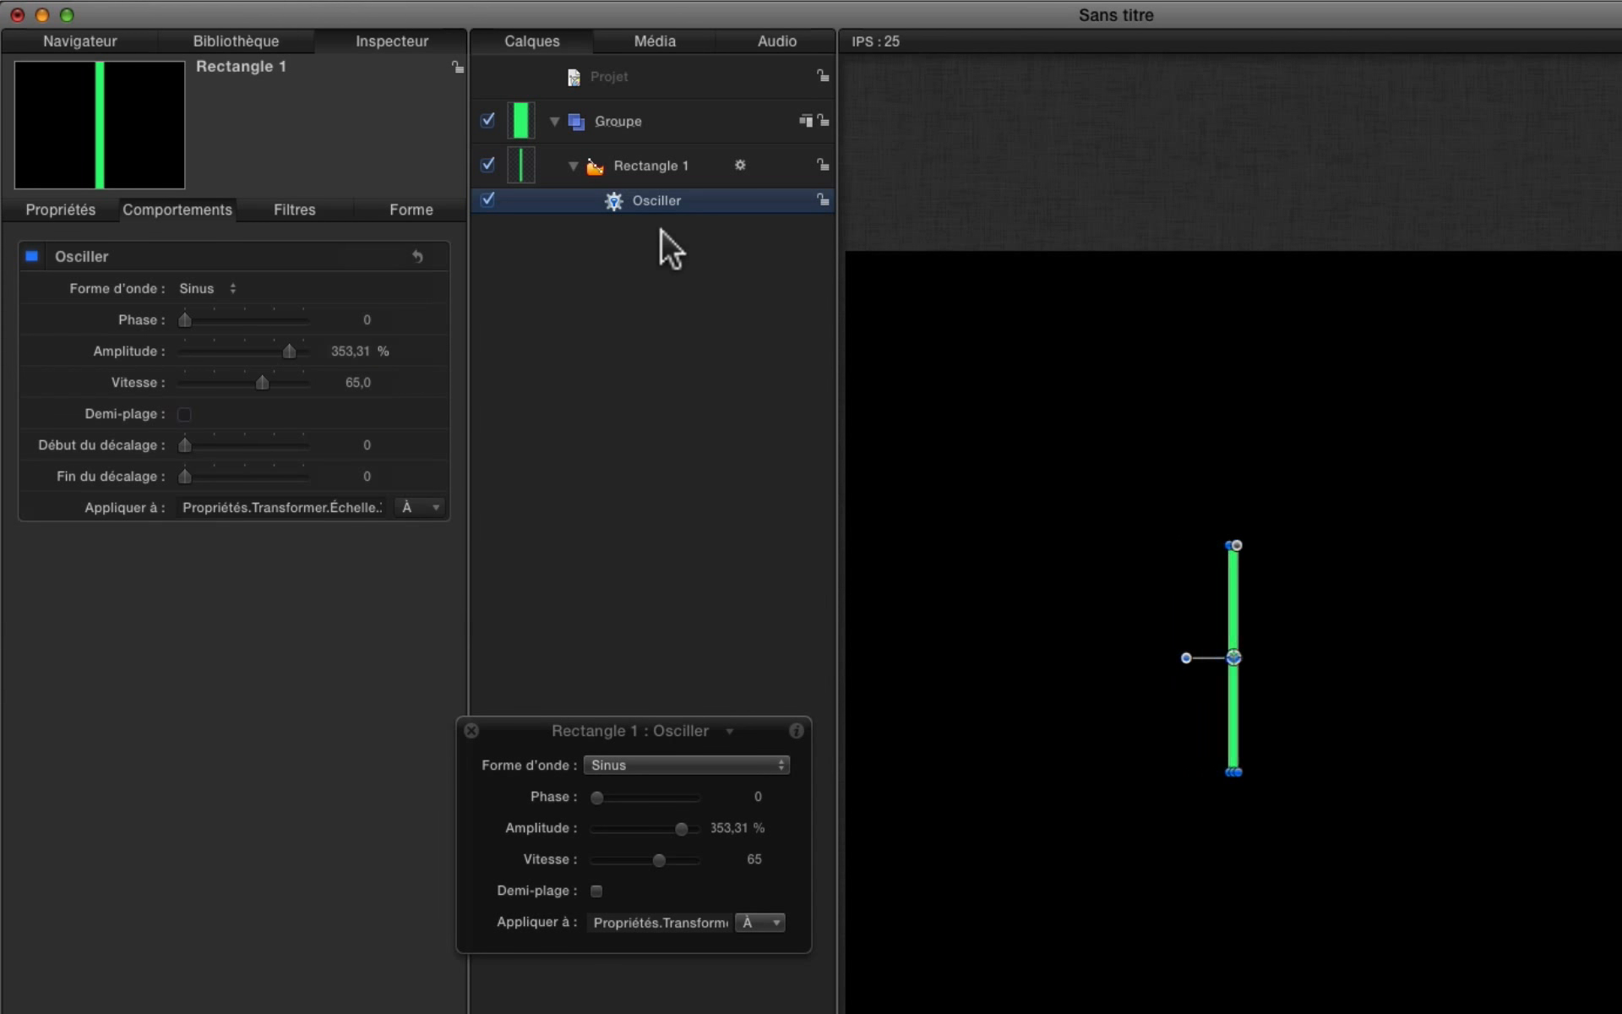
Replace the Osciller behavior with a Pente parameter behavior on the Y scale of Rectangle 1.
key(Delete)
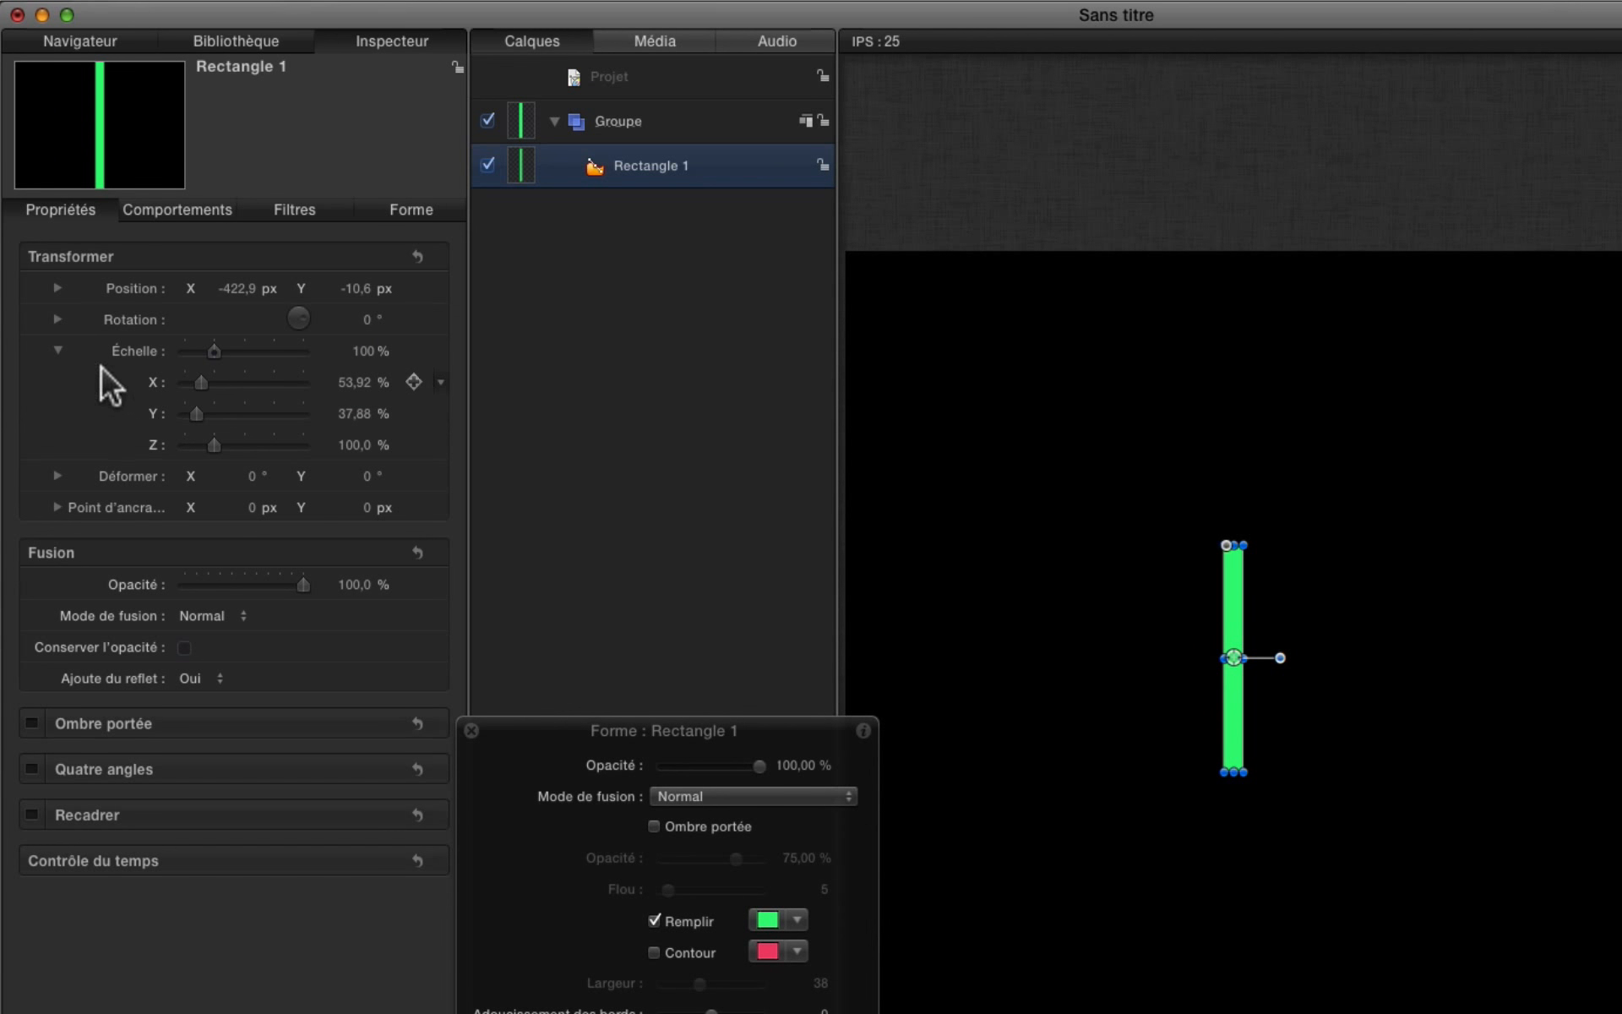
right_click(153, 417)
click(153, 417)
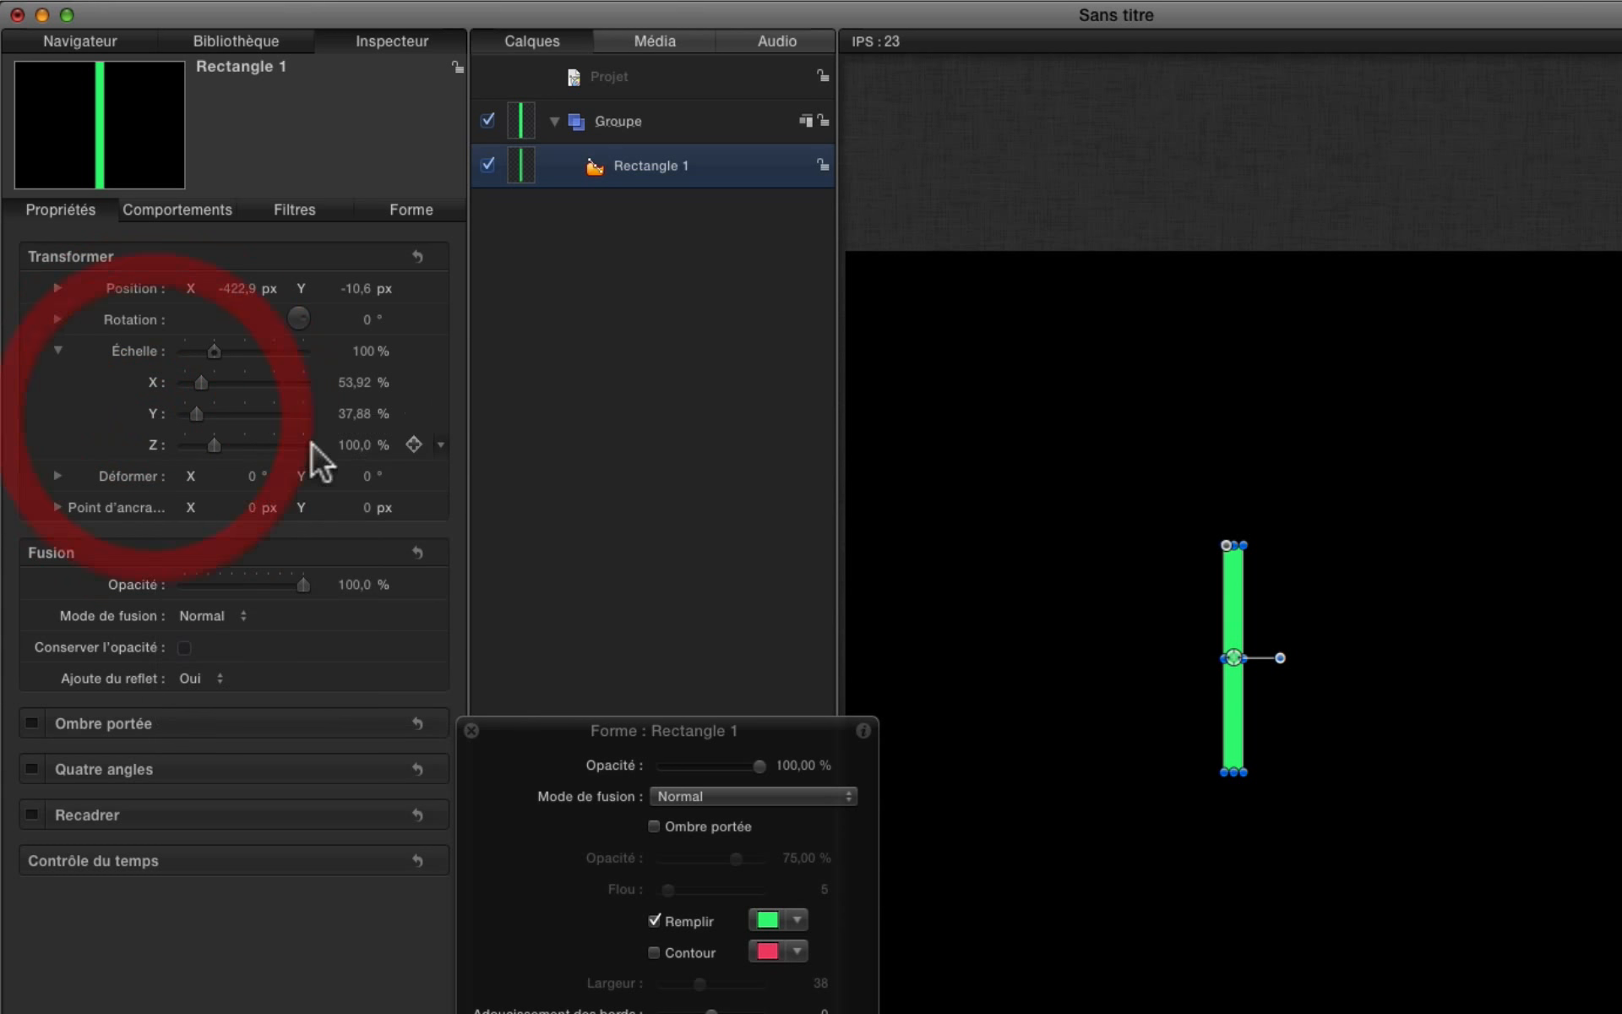
click(438, 413)
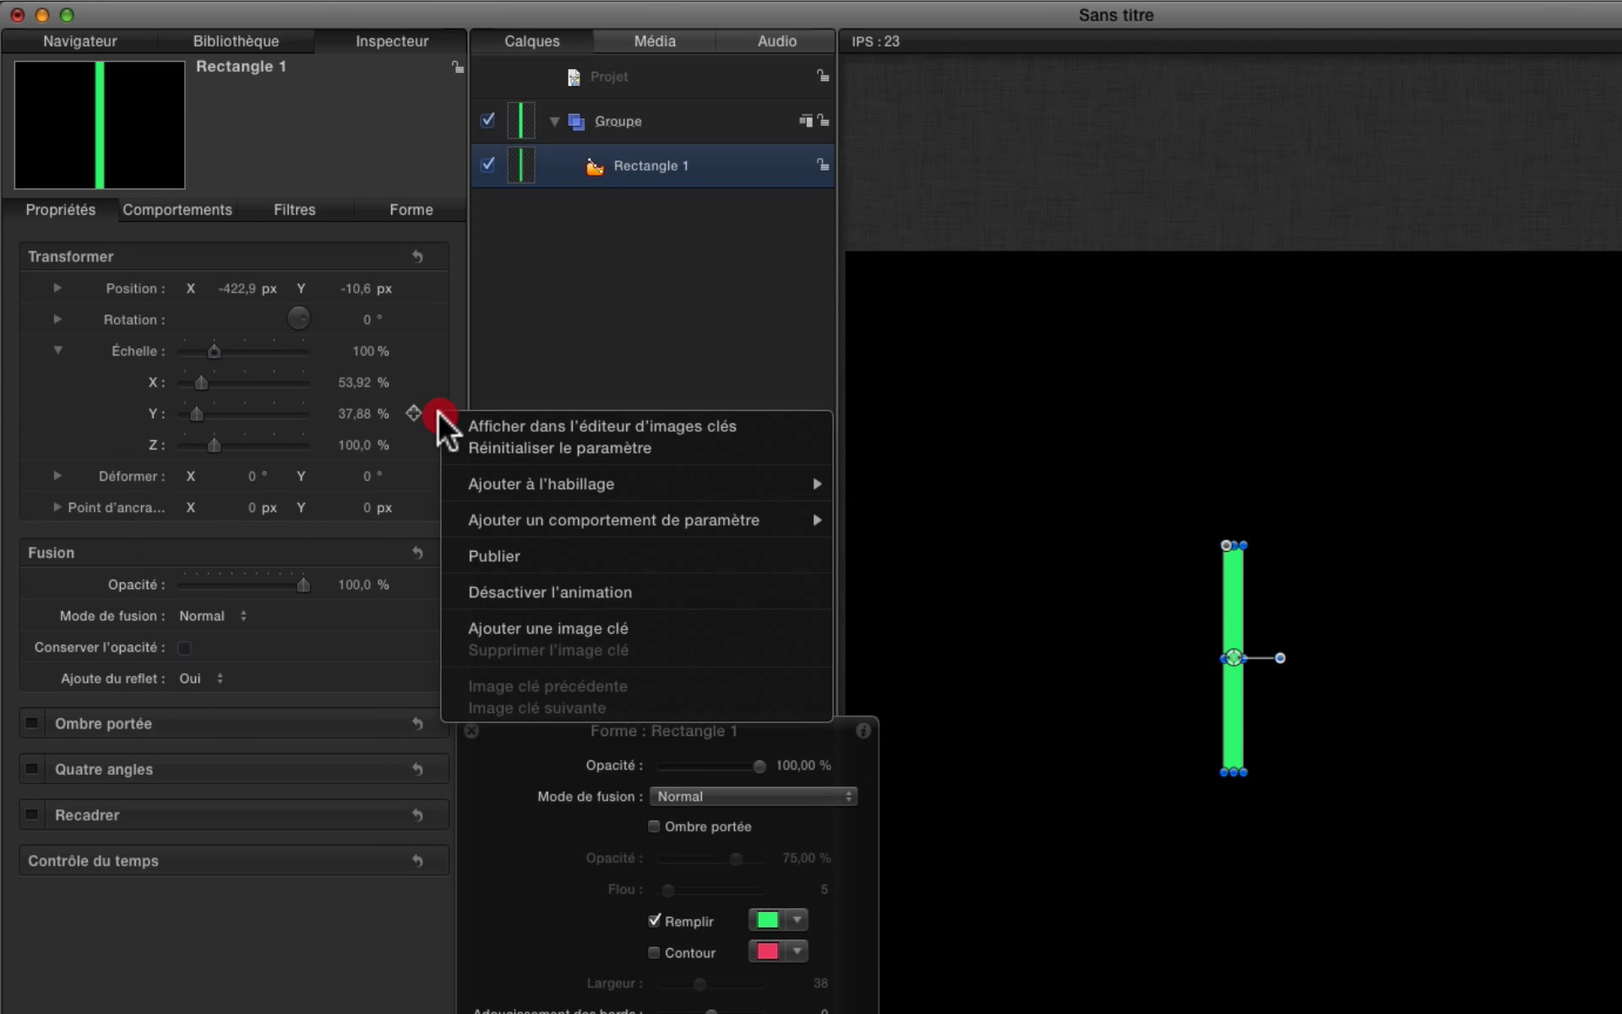
mouse_move(483, 515)
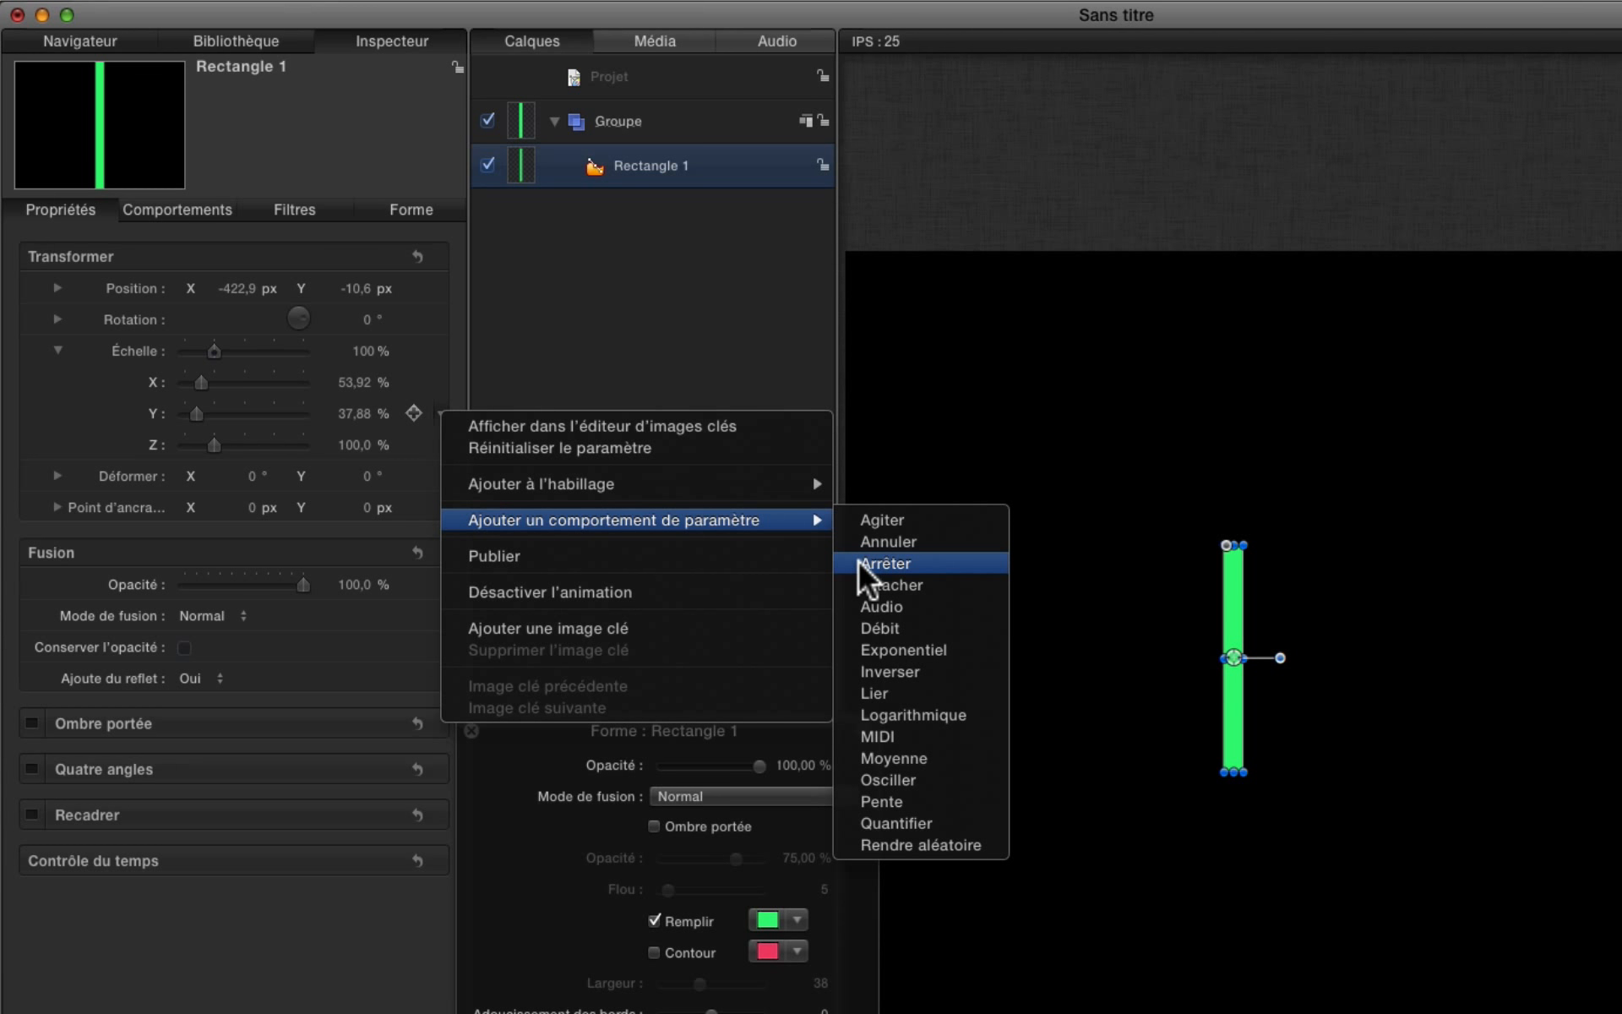
click(916, 803)
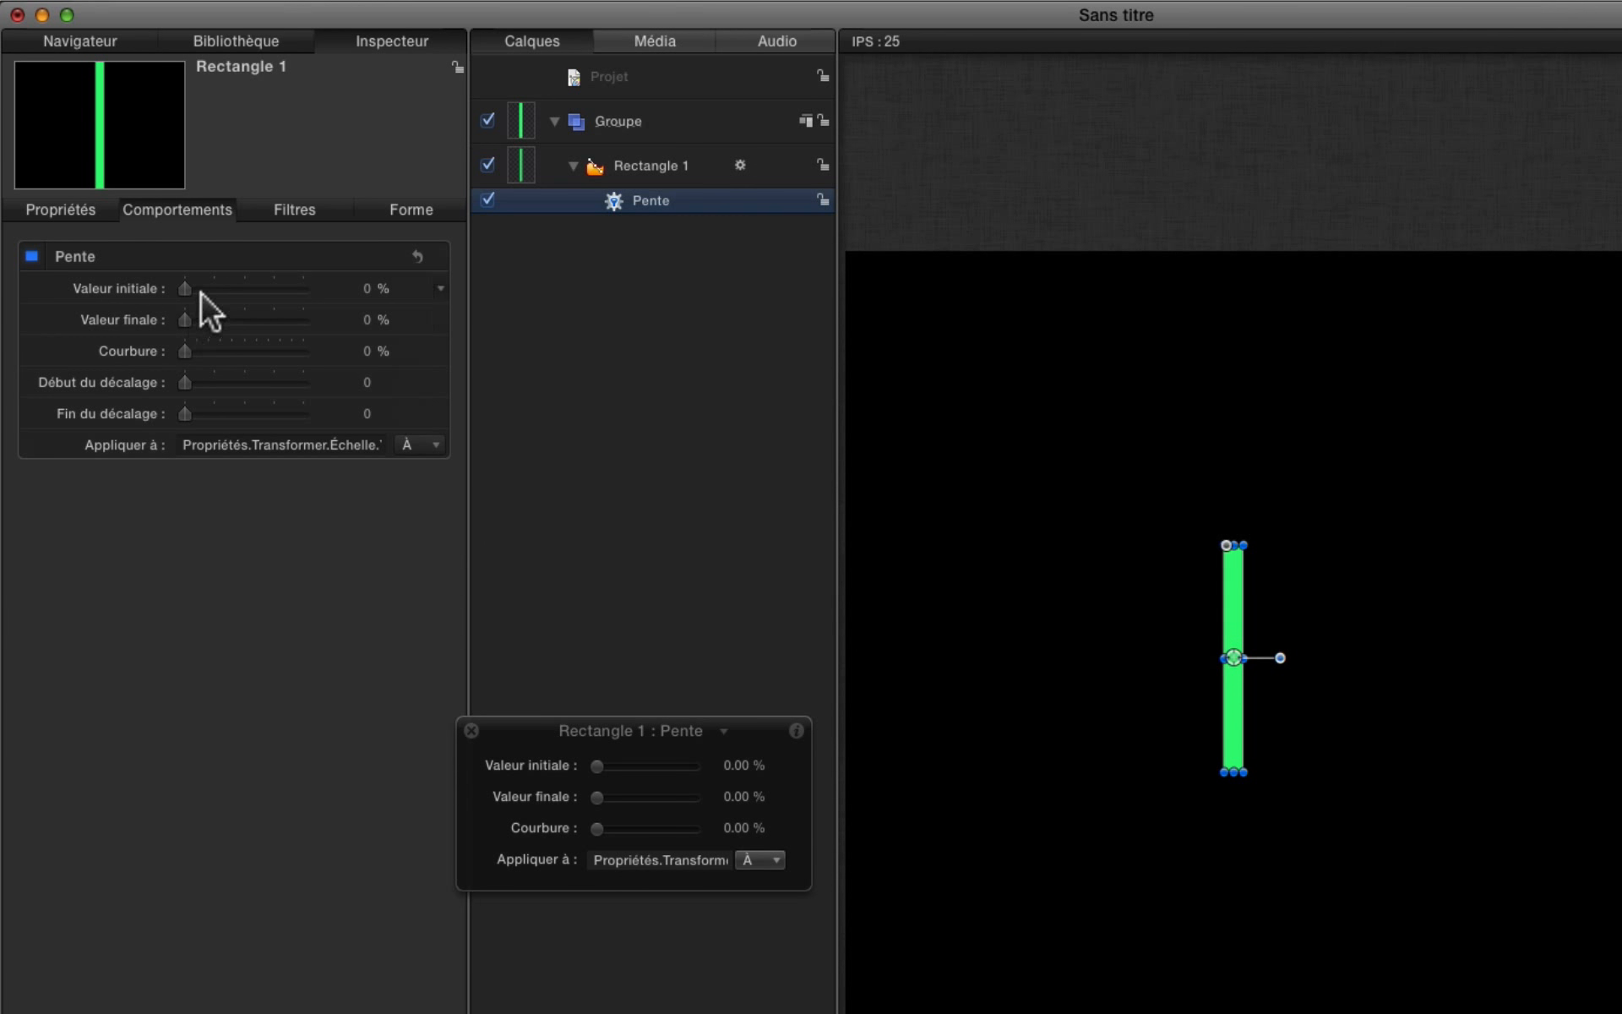
Set the Valeur finale of the Pente behavior to 72,04 % and try to lower its Valeur initiale below 0 %.
mouse_move(182, 318)
mouse_down()
mouse_move(268, 326)
mouse_move(203, 336)
mouse_up()
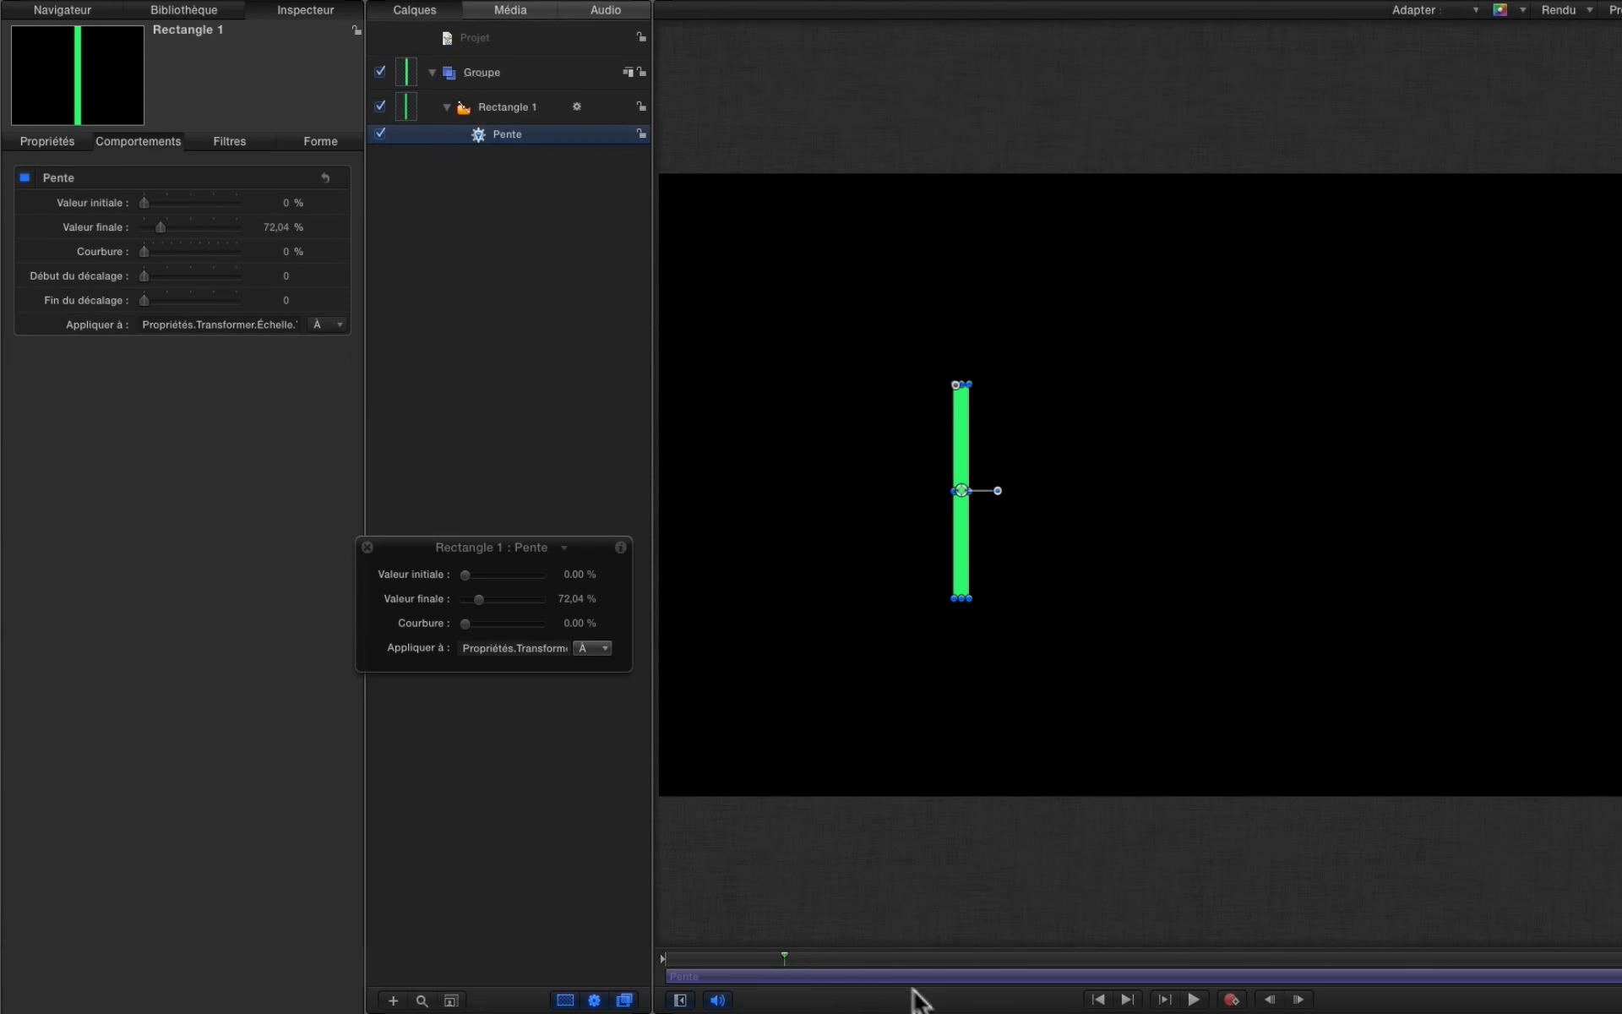
drag(794, 980, 642, 971)
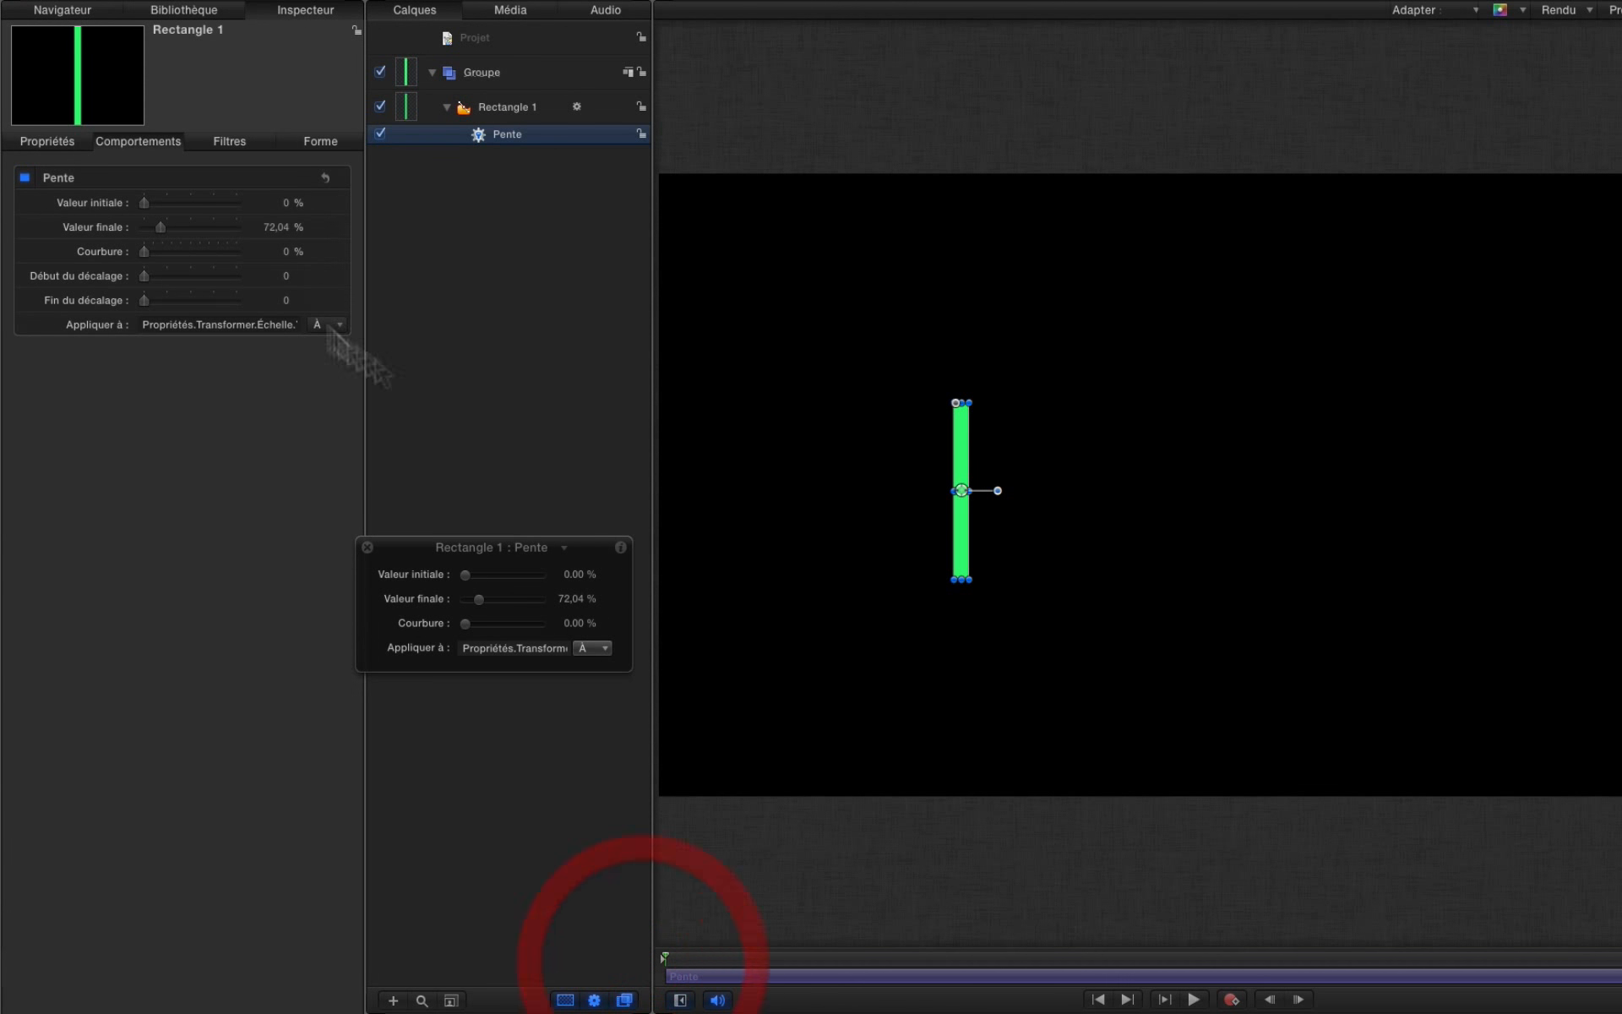
click(62, 140)
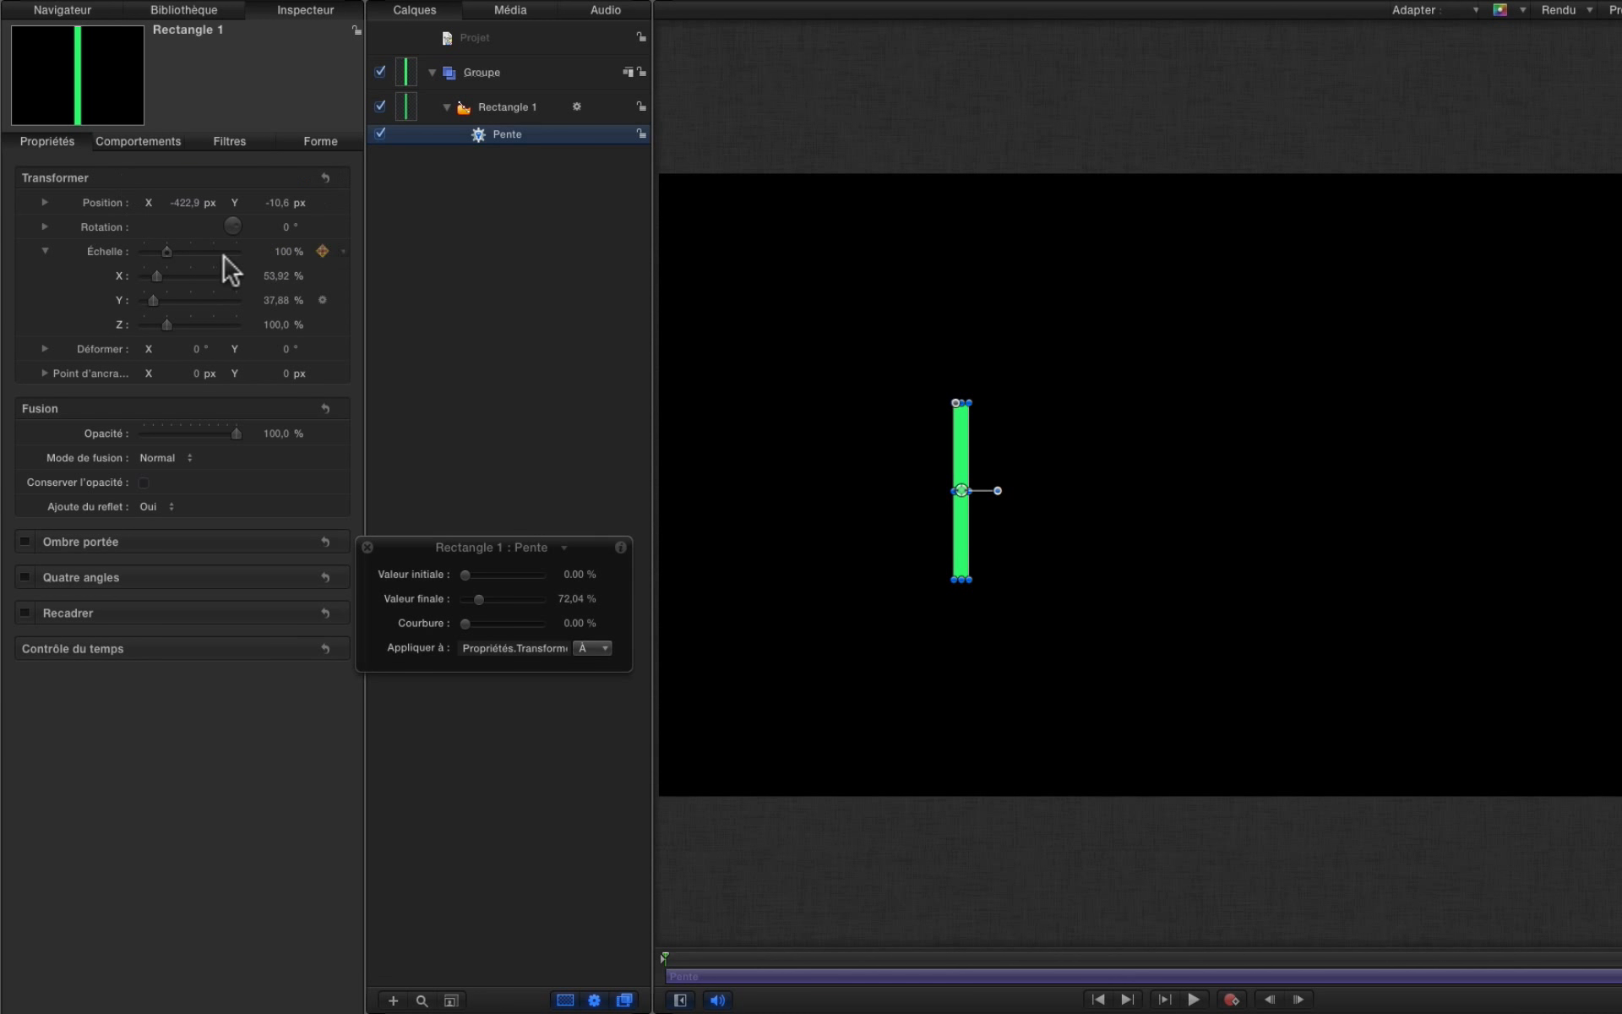
click(135, 148)
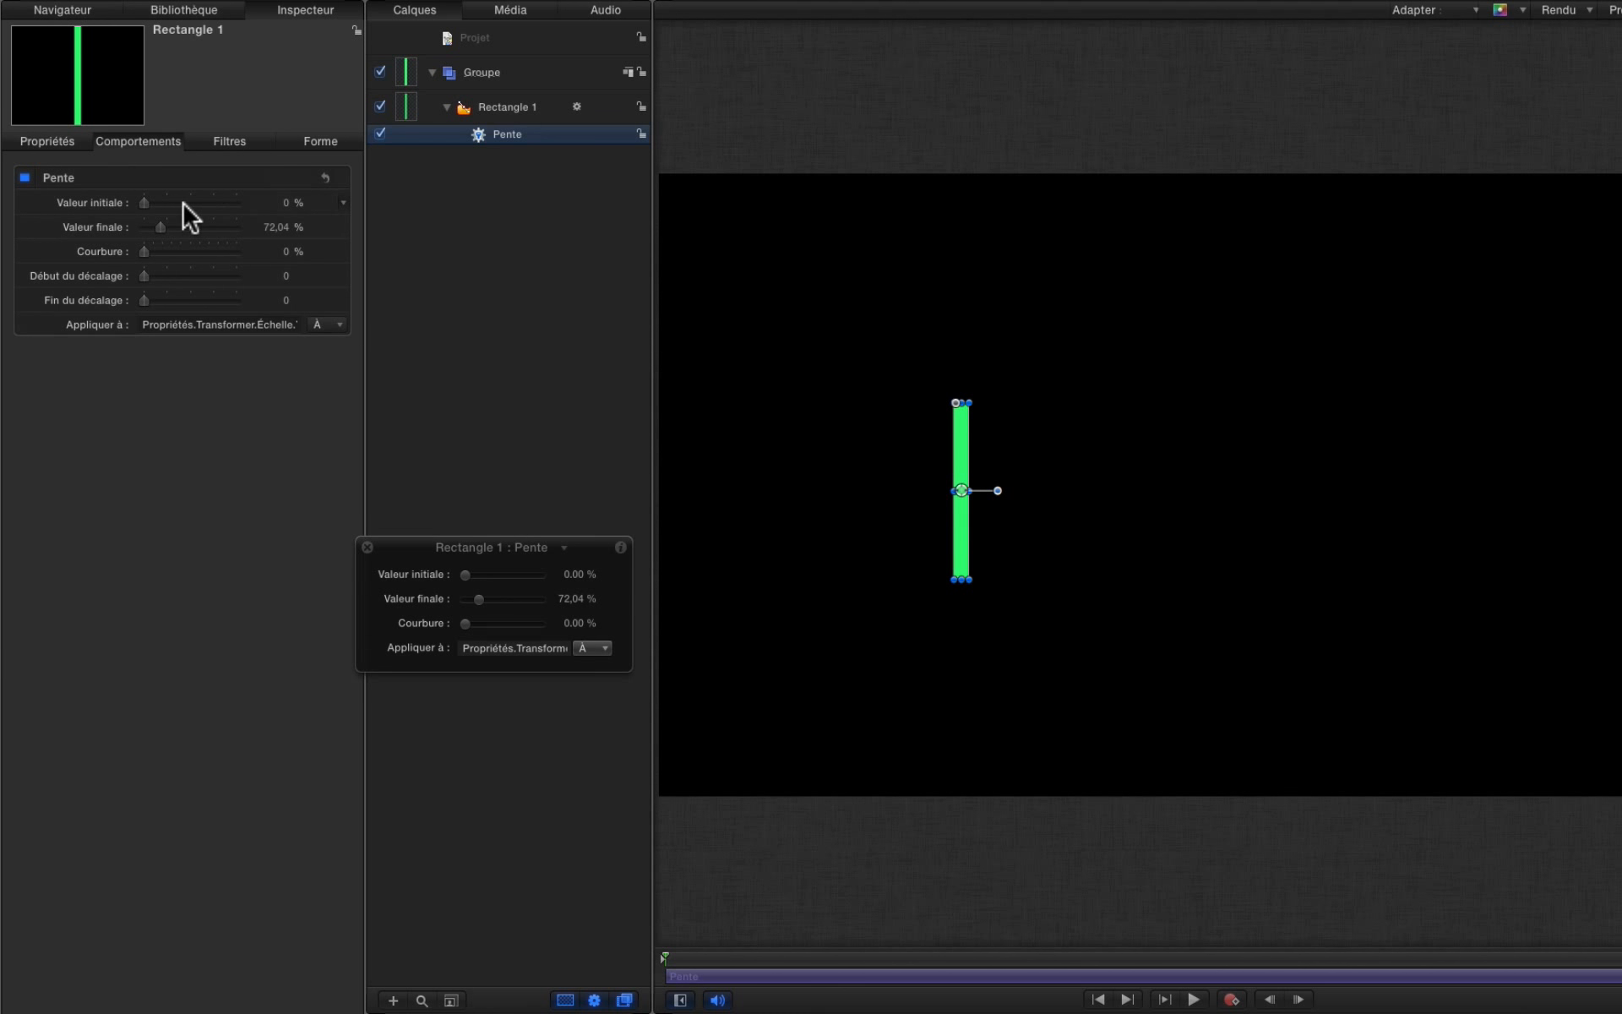
drag(142, 201, 126, 210)
Reduce the overall scale of Rectangle 1 to 71 %.
click(64, 143)
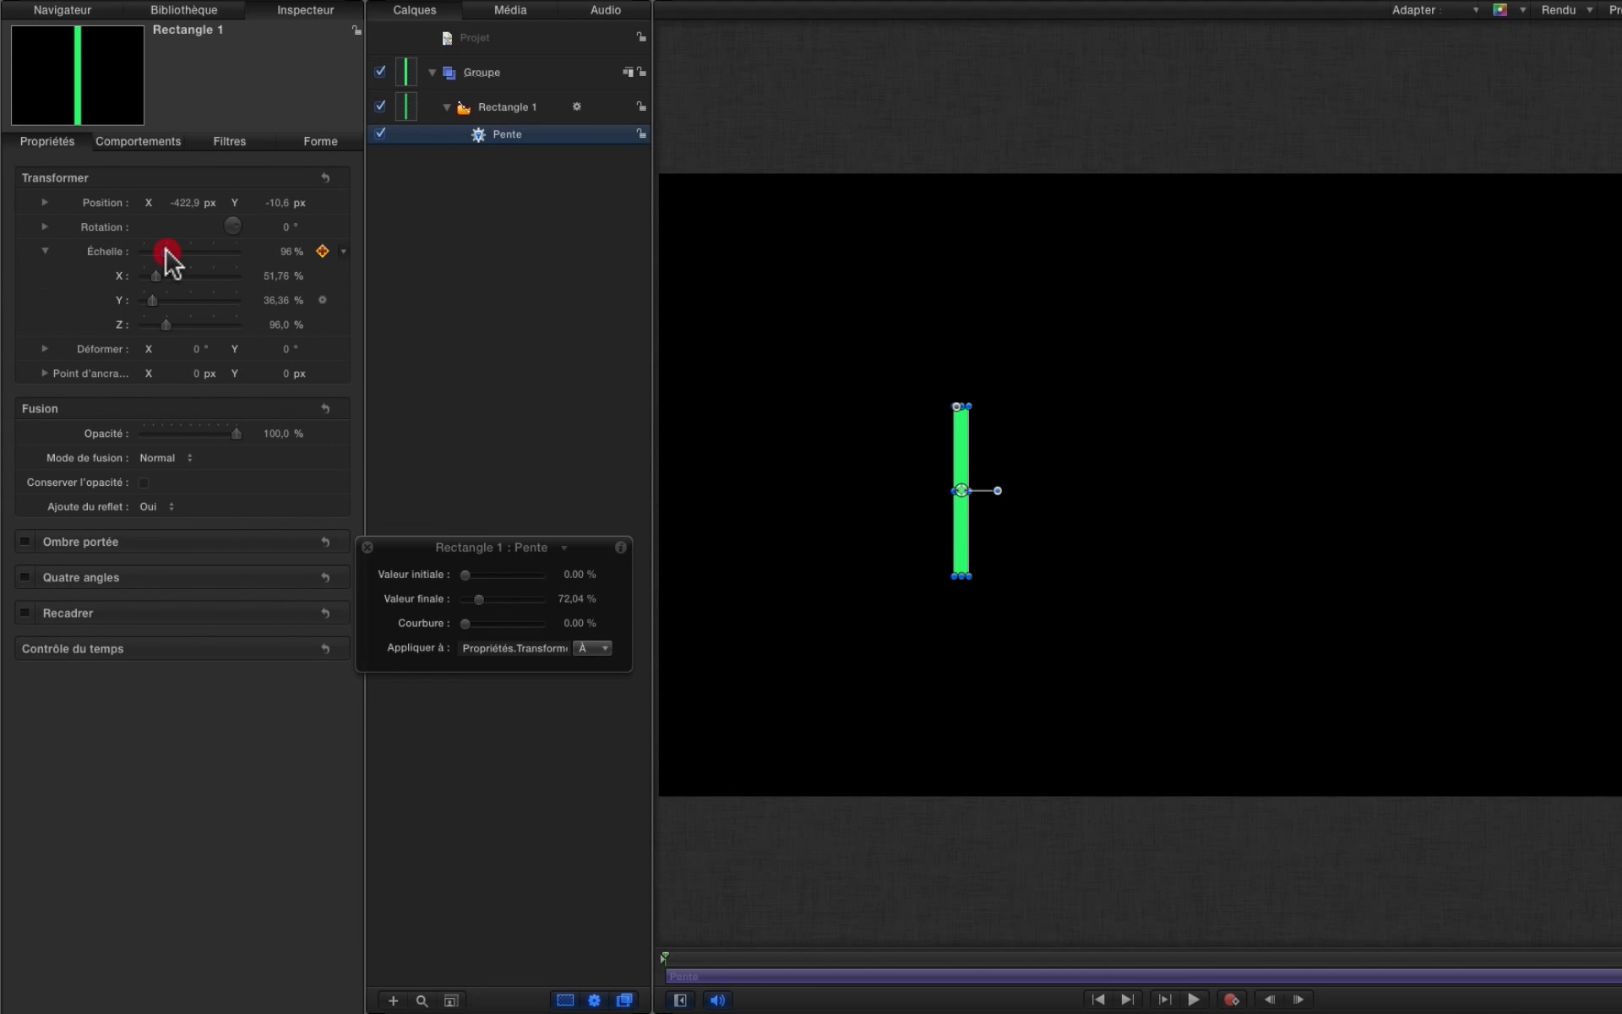
drag(167, 251, 160, 252)
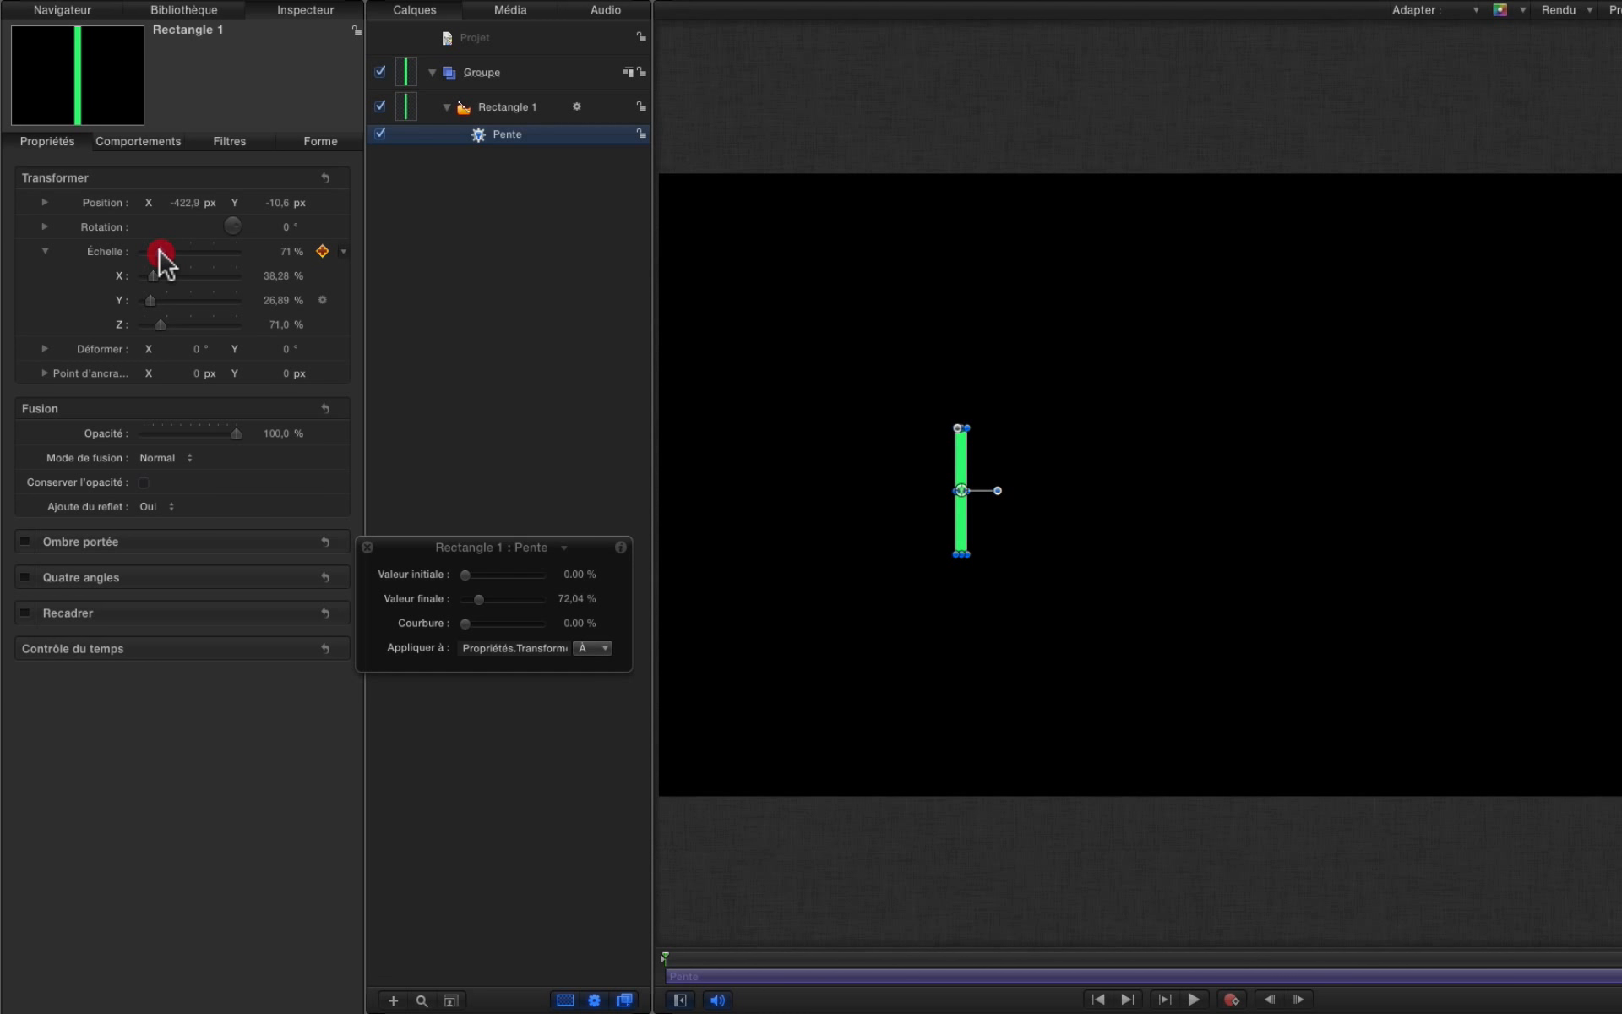
Try a Valeur finale of 160,81 % for the Pente behavior, scrub through the growth, and reduce the value to 96,28 %.
click(130, 143)
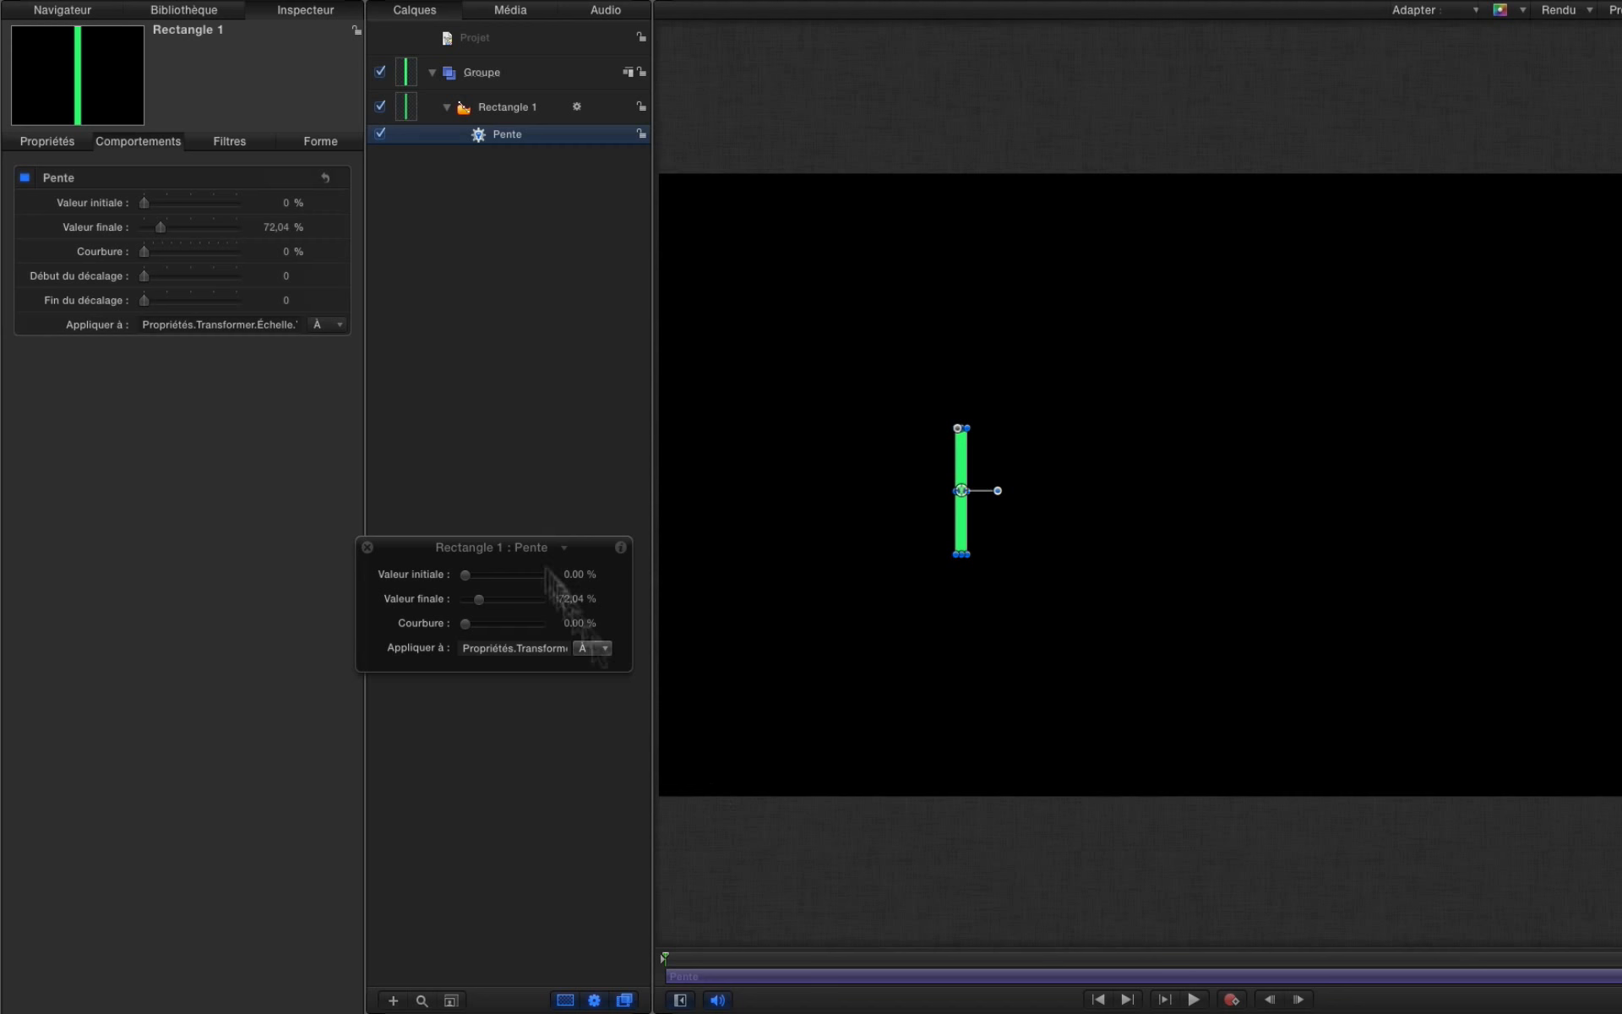
drag(158, 226, 182, 228)
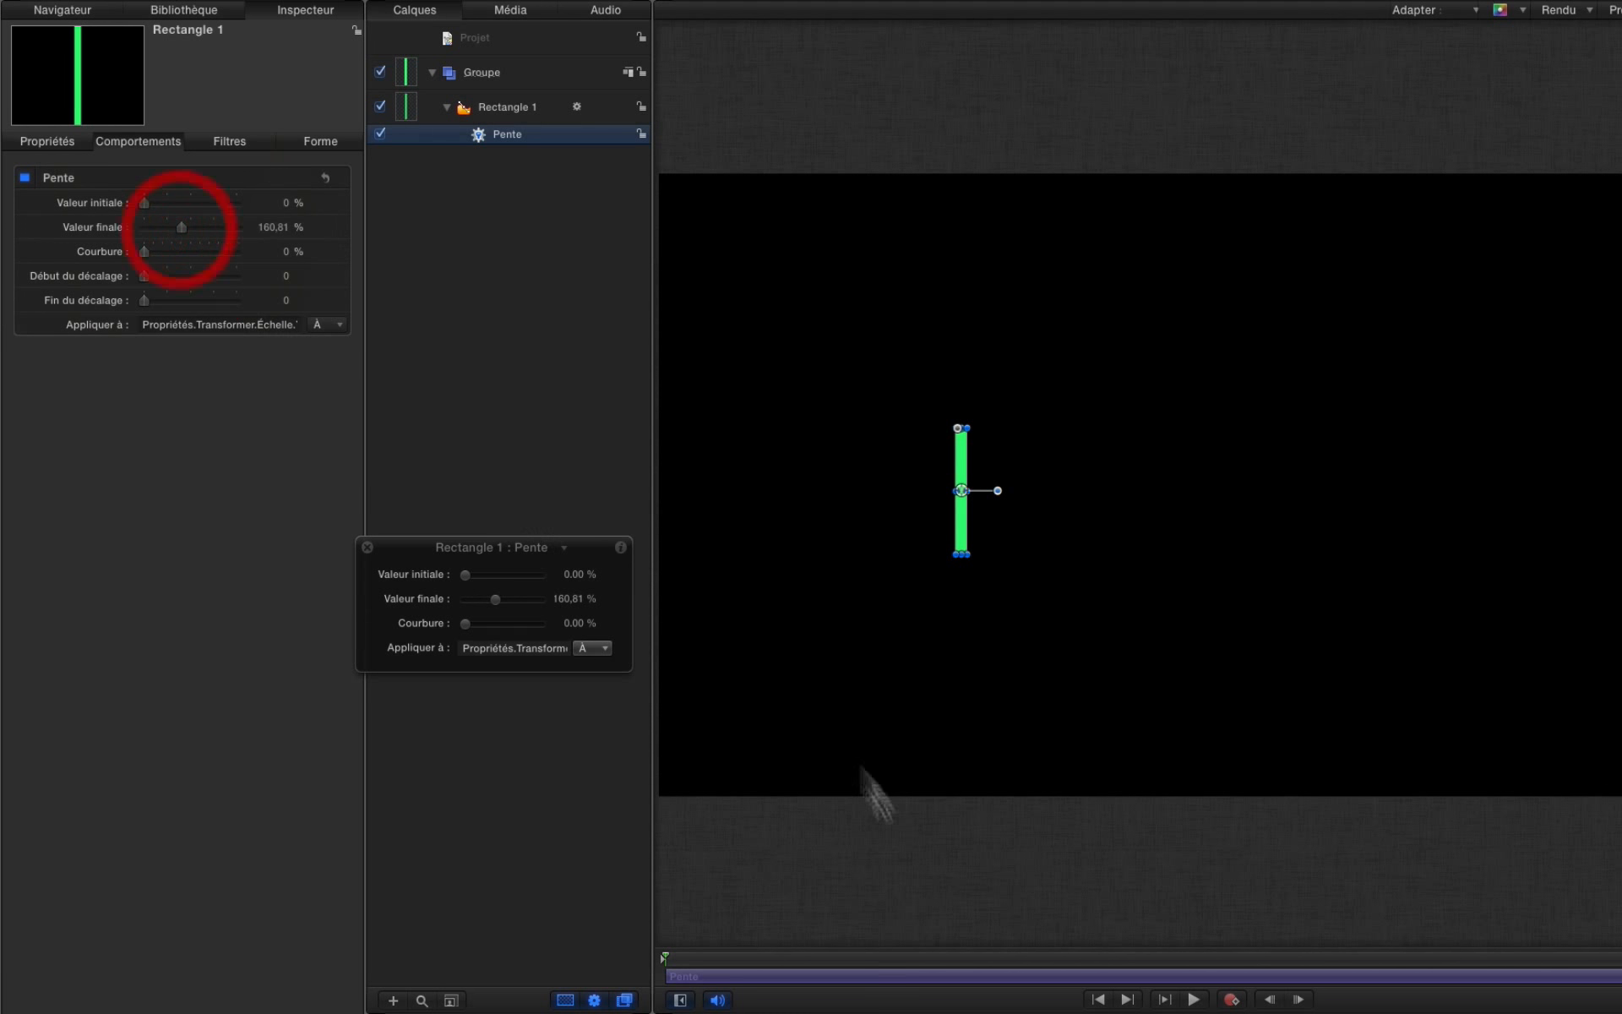
drag(668, 958, 1478, 963)
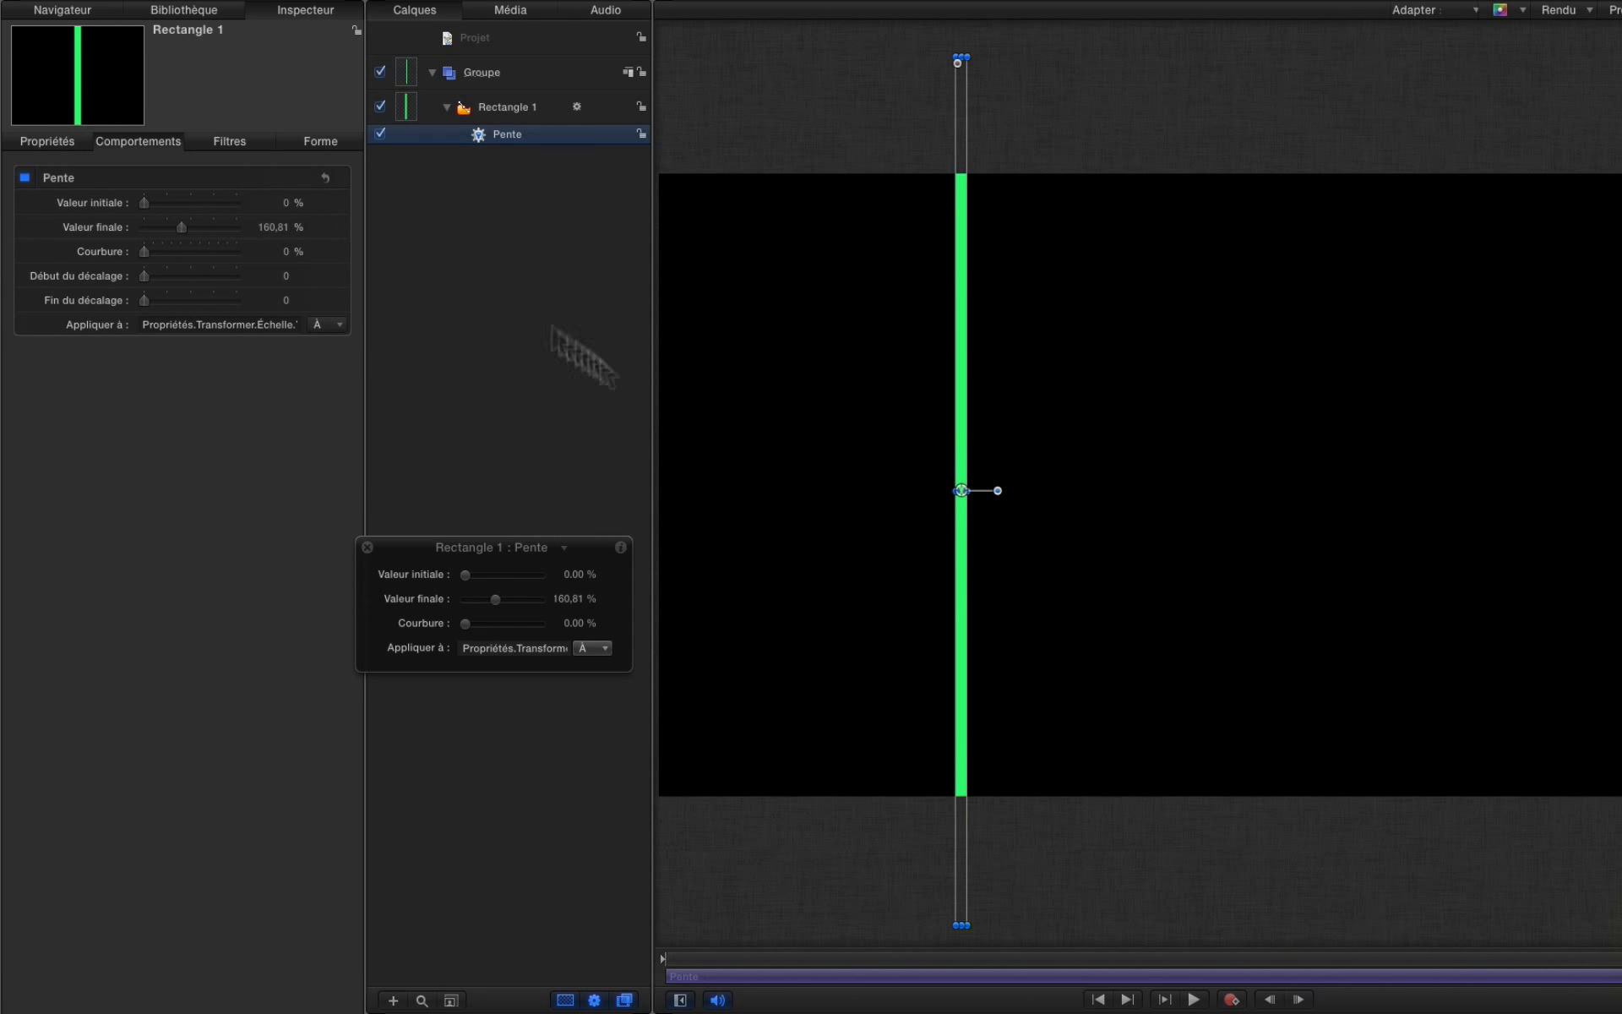
drag(182, 227, 167, 231)
drag(1351, 960, 531, 968)
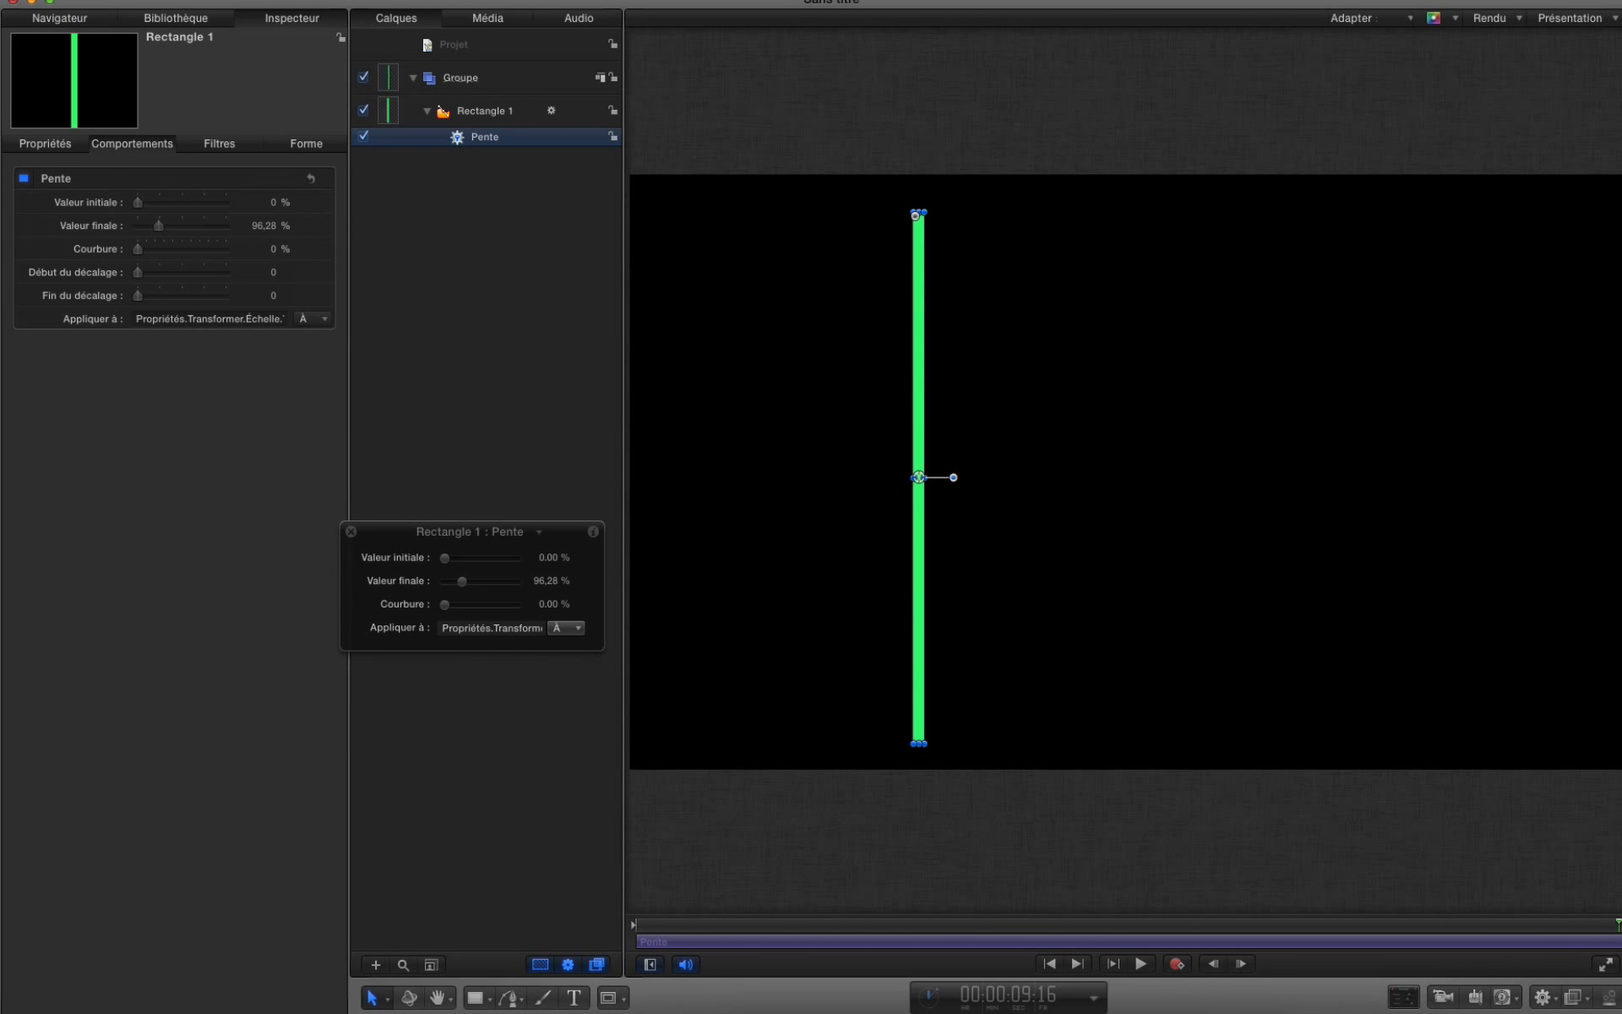
Shorten the Pente behavior in the mini-timeline and play the animation from the start to check it.
drag(1621, 941, 539, 932)
key(space)
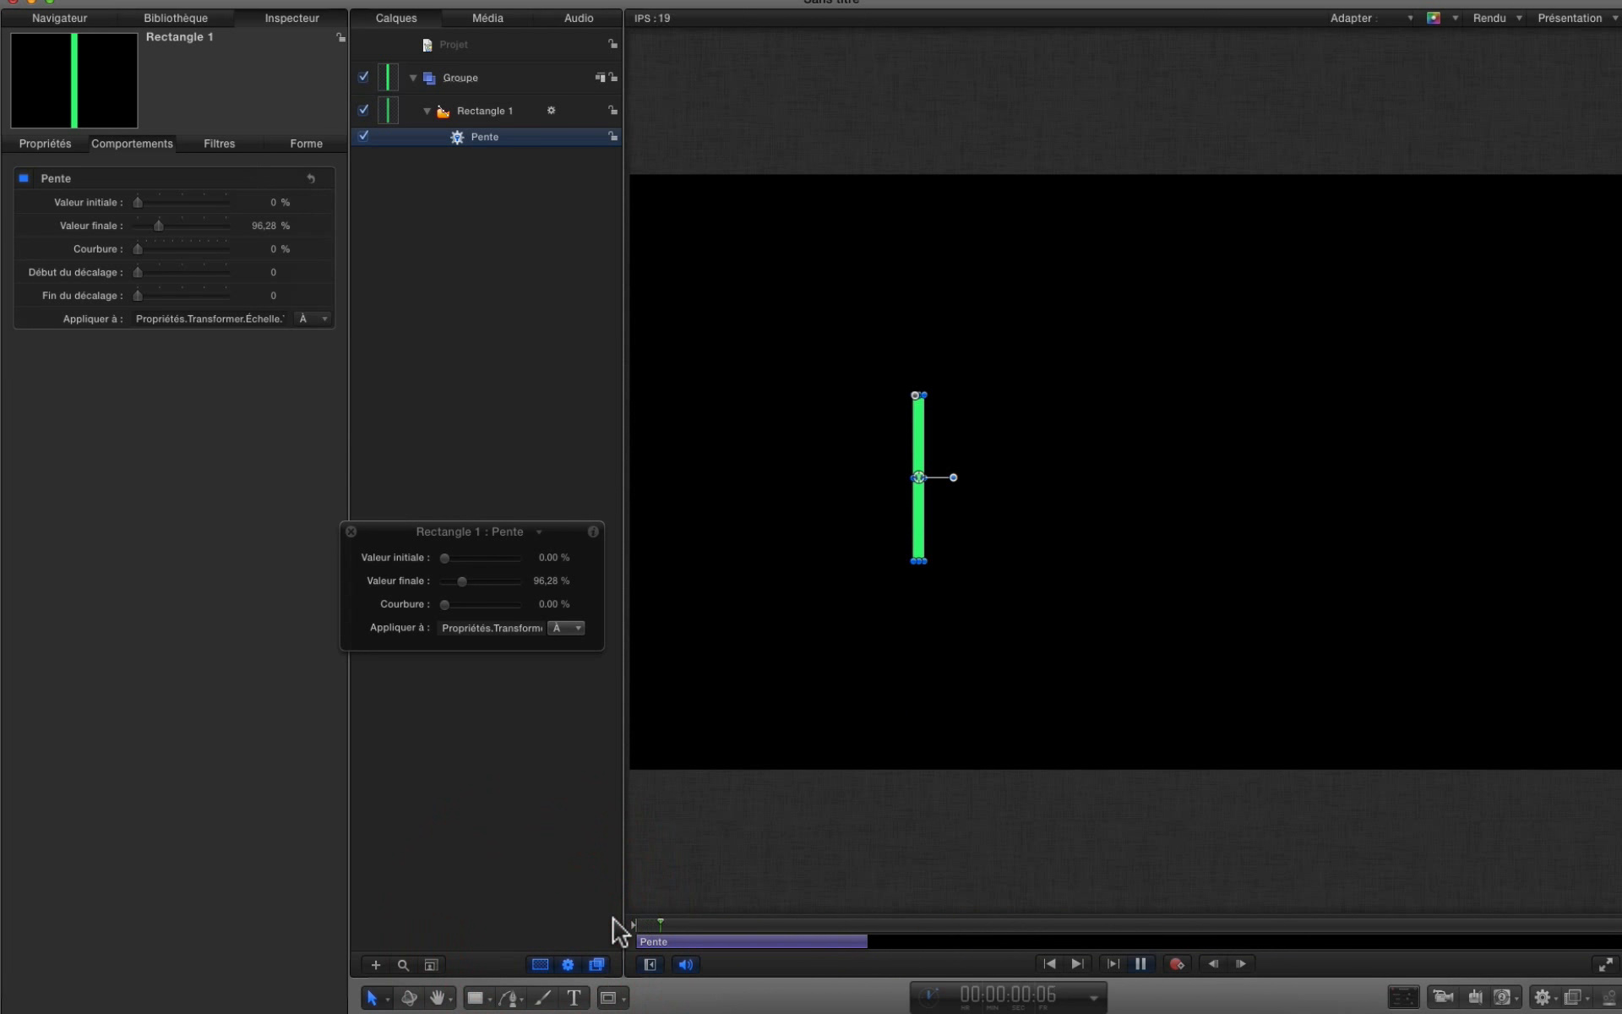
key(space)
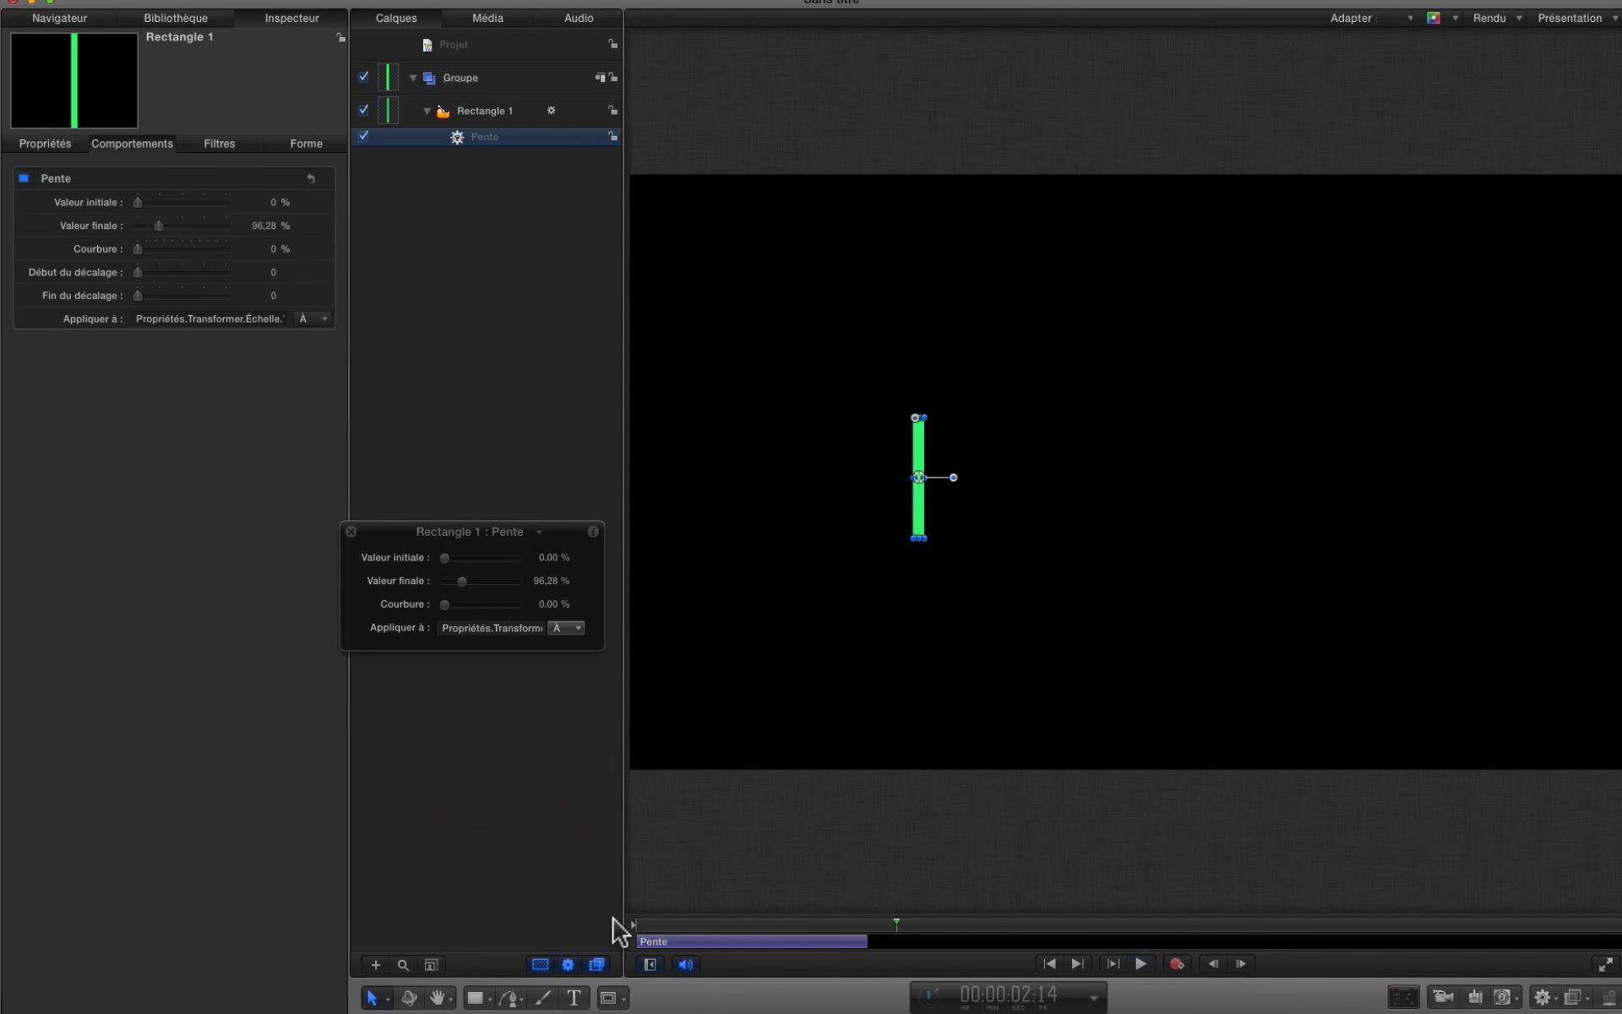
drag(883, 937, 633, 953)
Disable the Pente behavior and delete it from Rectangle 1.
click(24, 178)
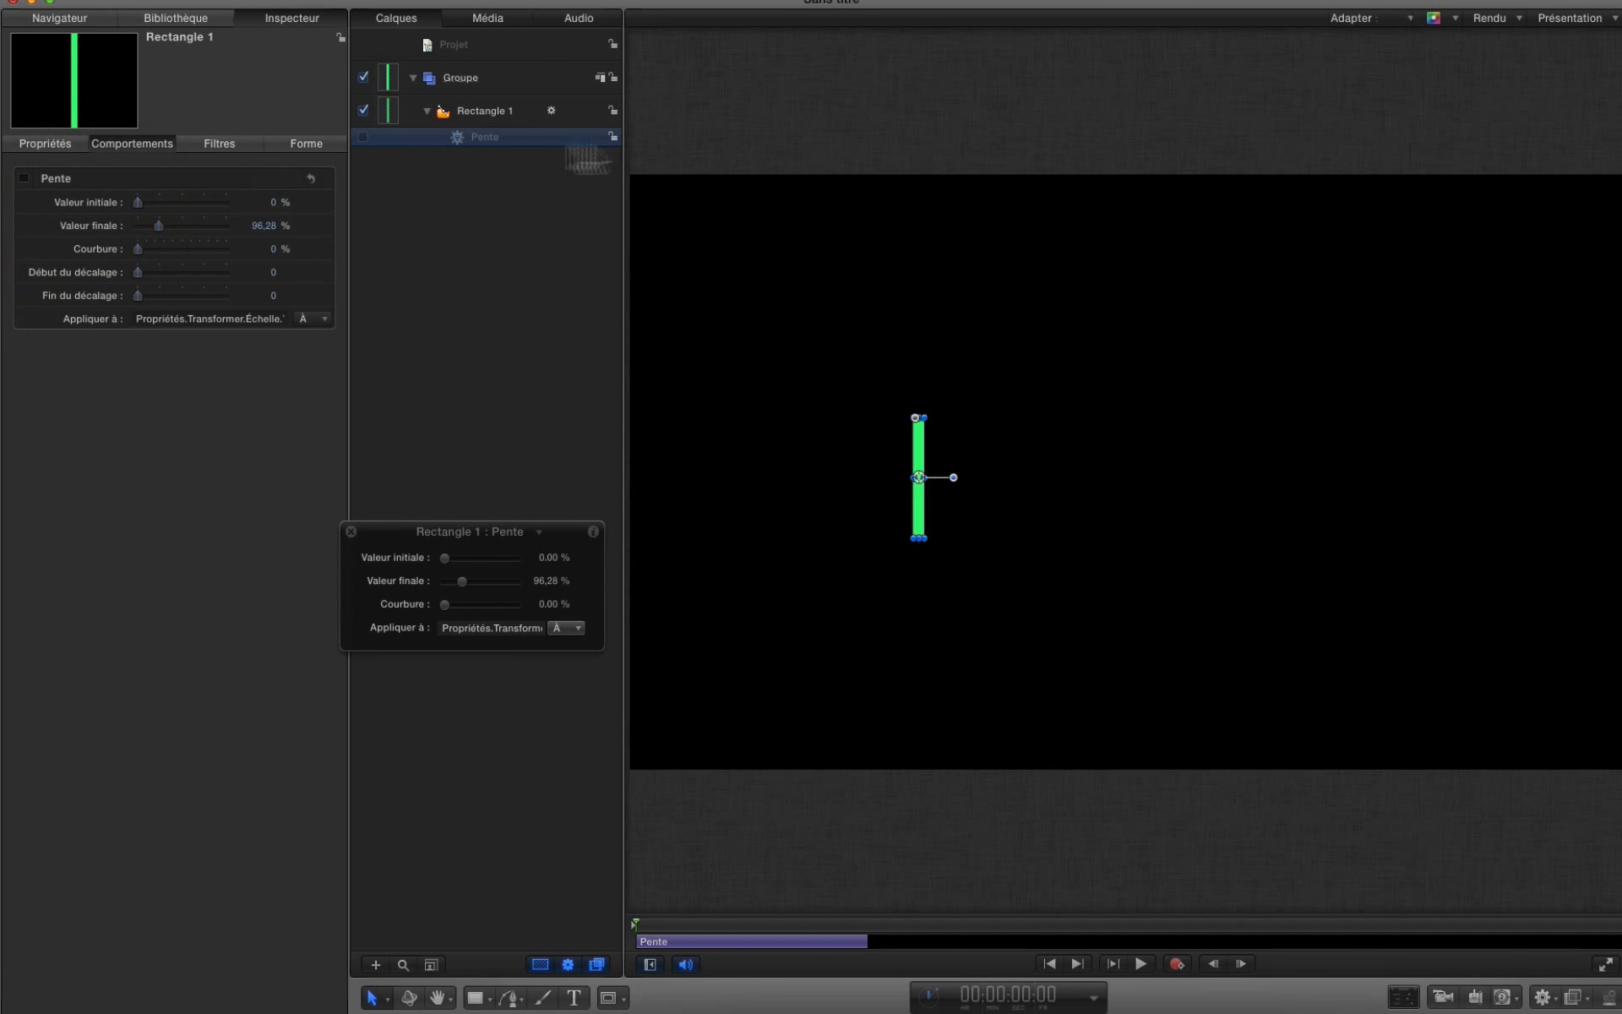
click(518, 142)
key(Delete)
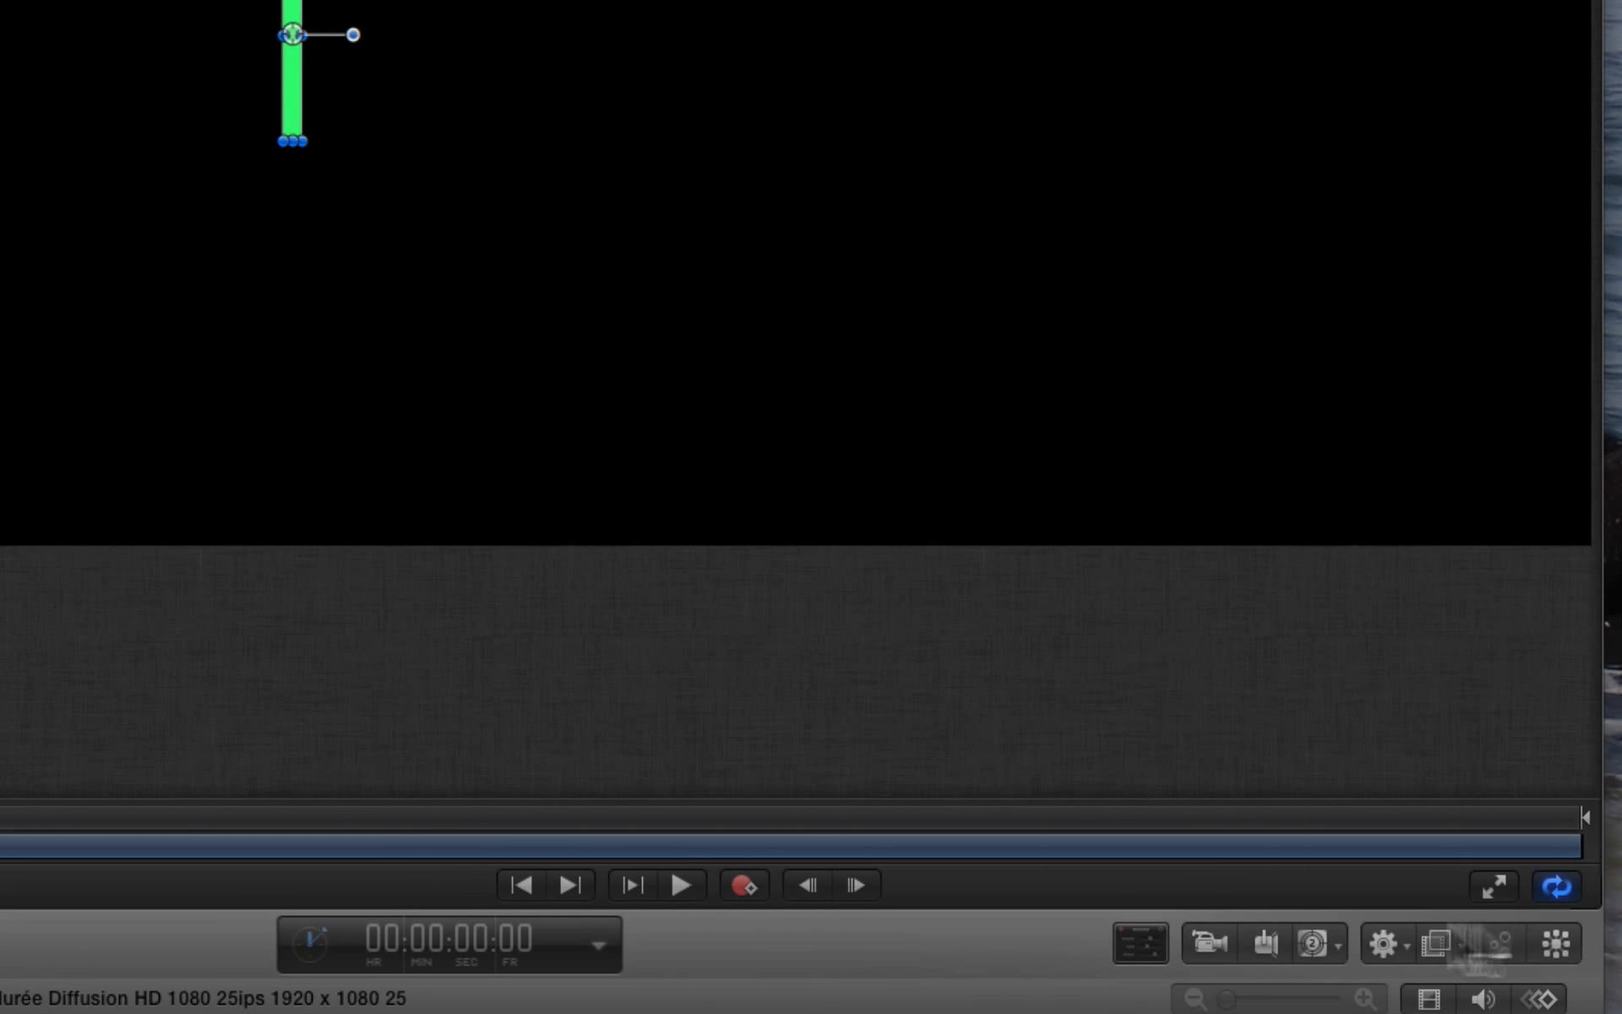
Add a Rendre aléatoire parameter behavior to Rectangle 1 and apply it to the Position property under Transformer.
drag(1385, 945, 1123, 992)
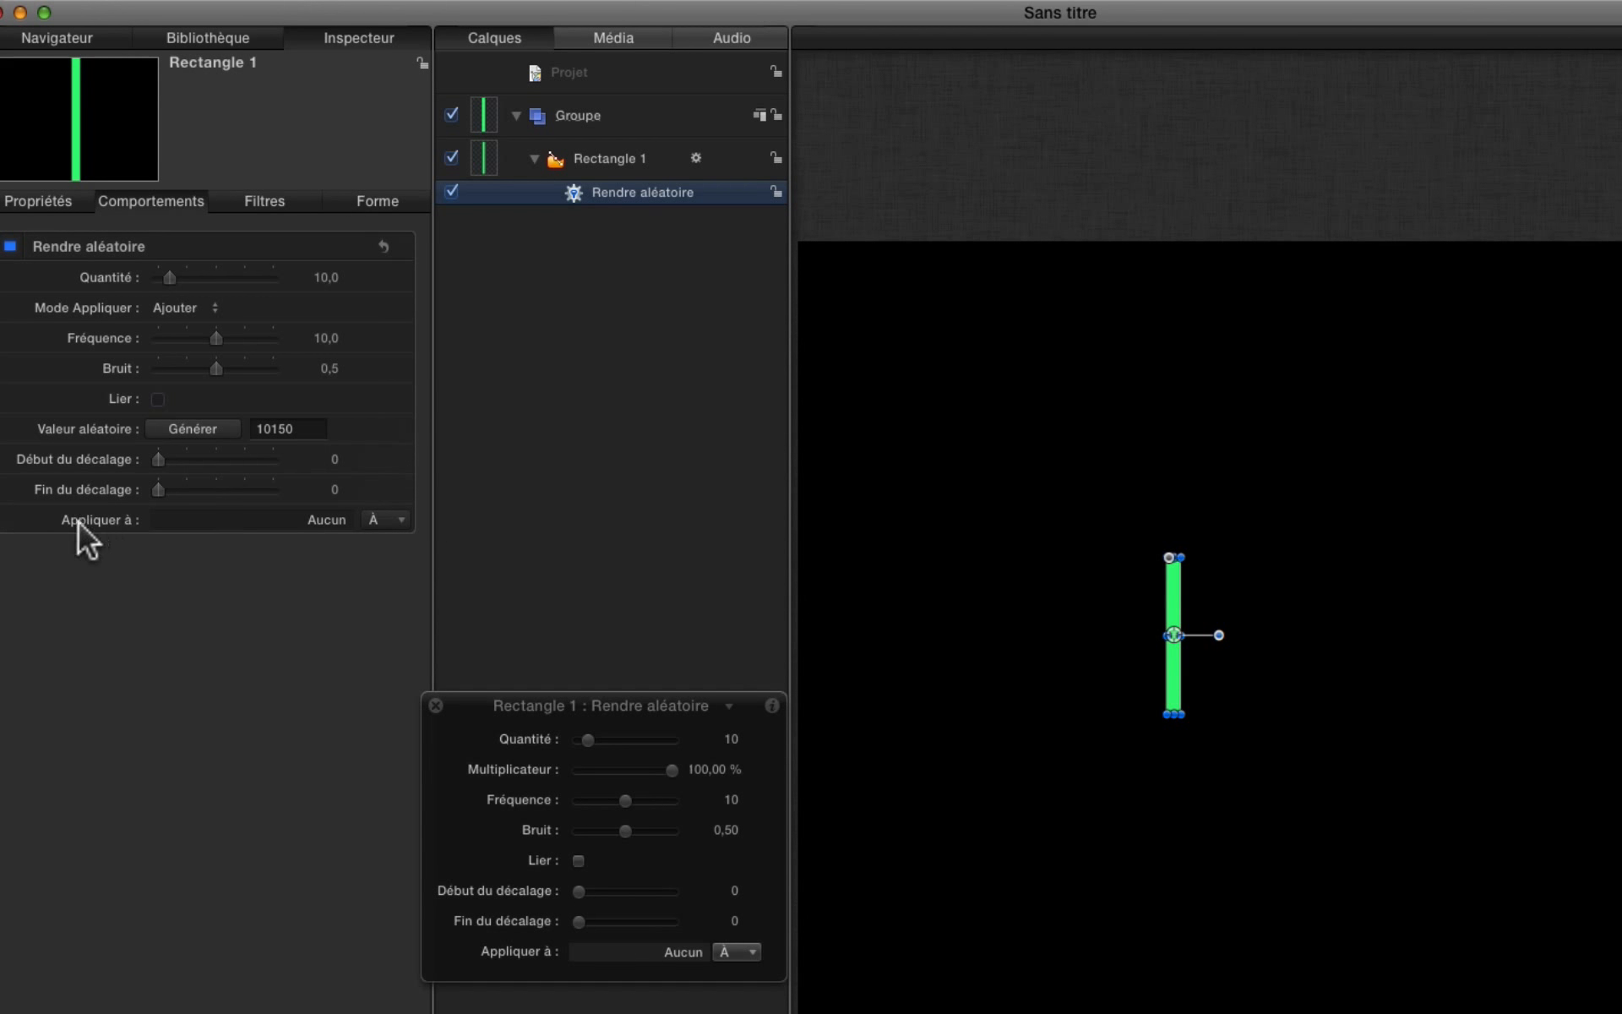
click(402, 522)
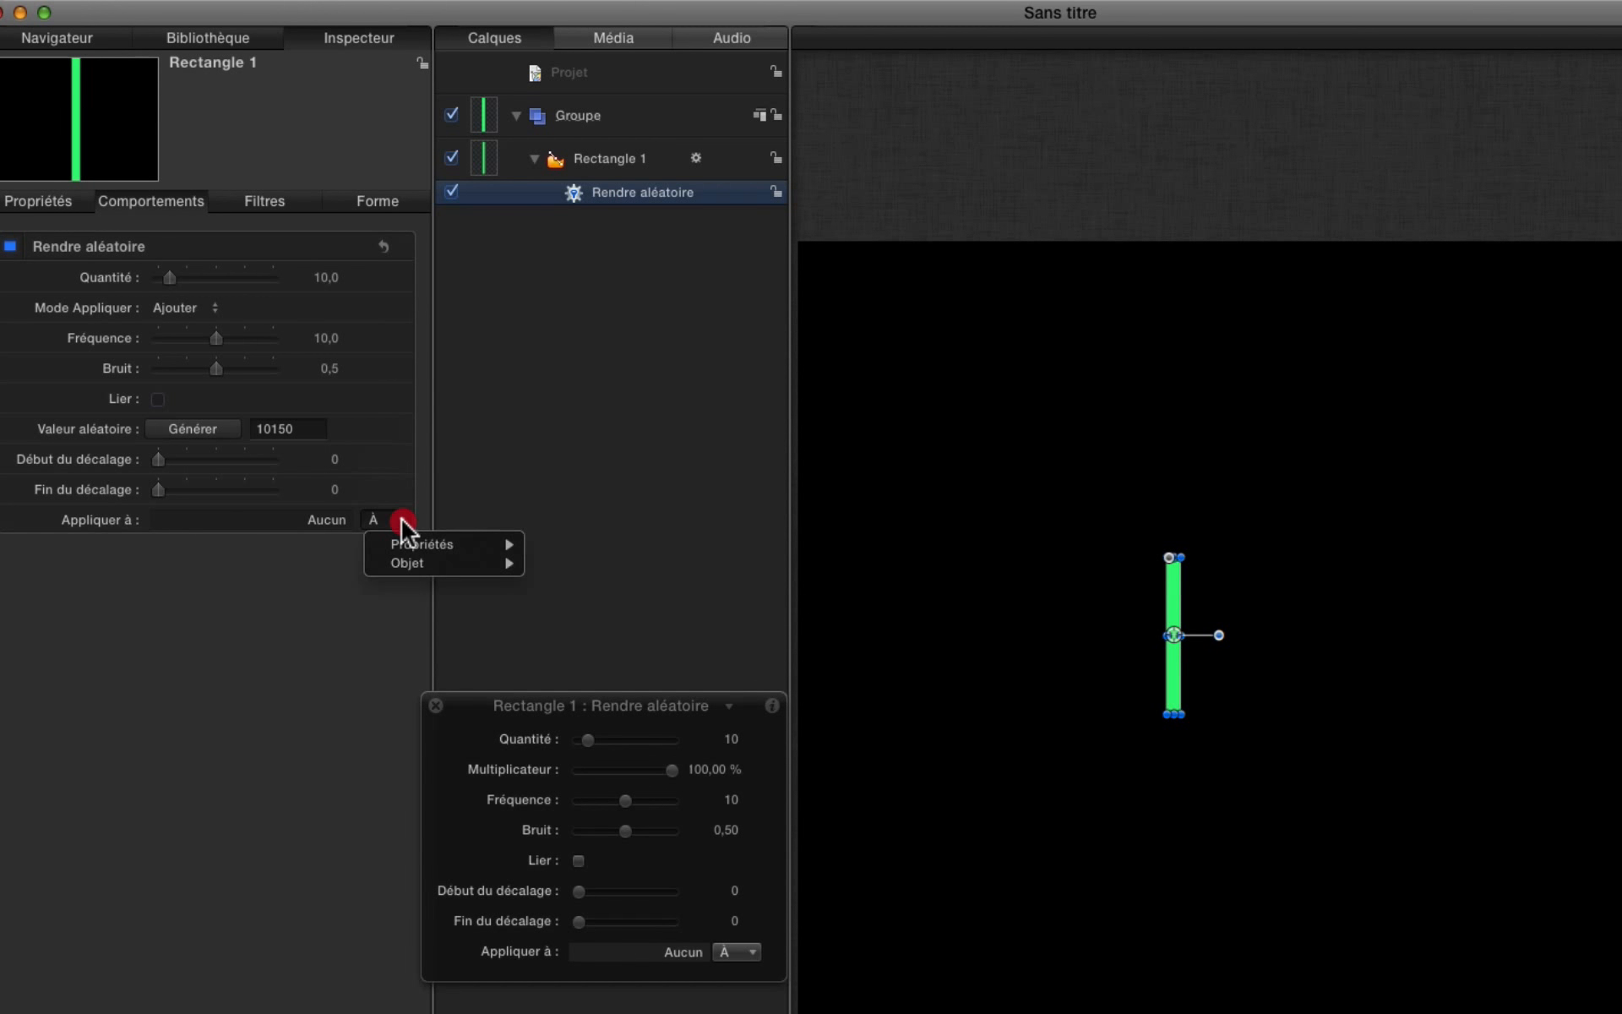
click(398, 546)
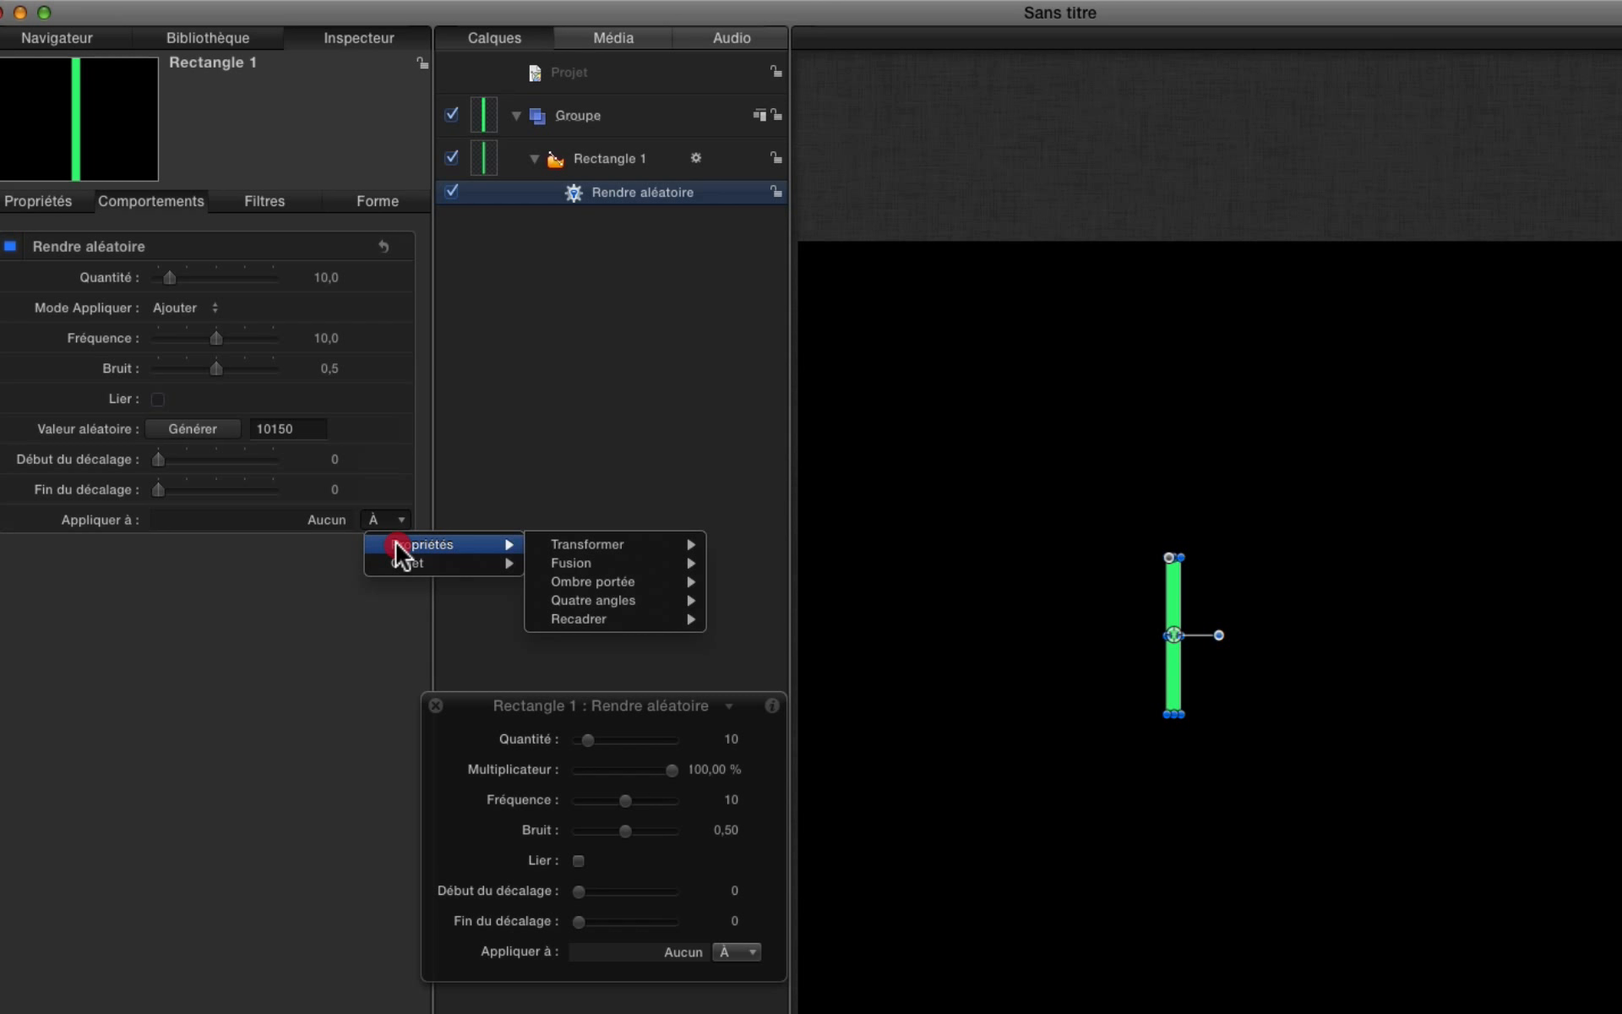
click(571, 544)
click(749, 548)
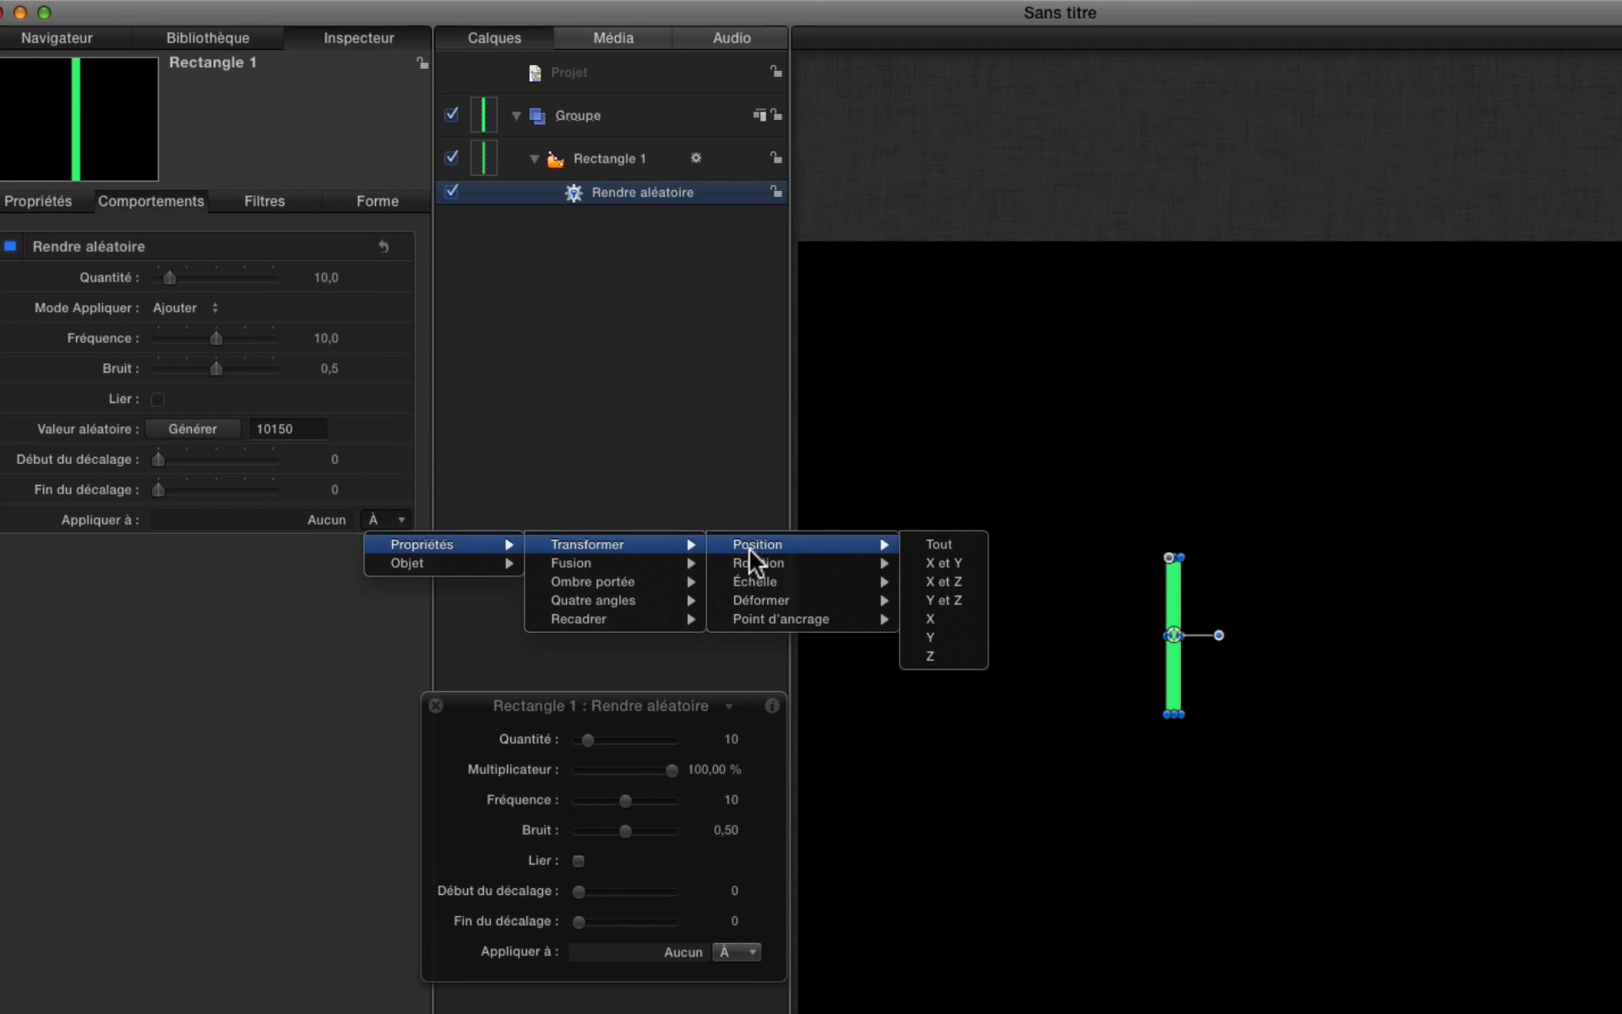
click(459, 564)
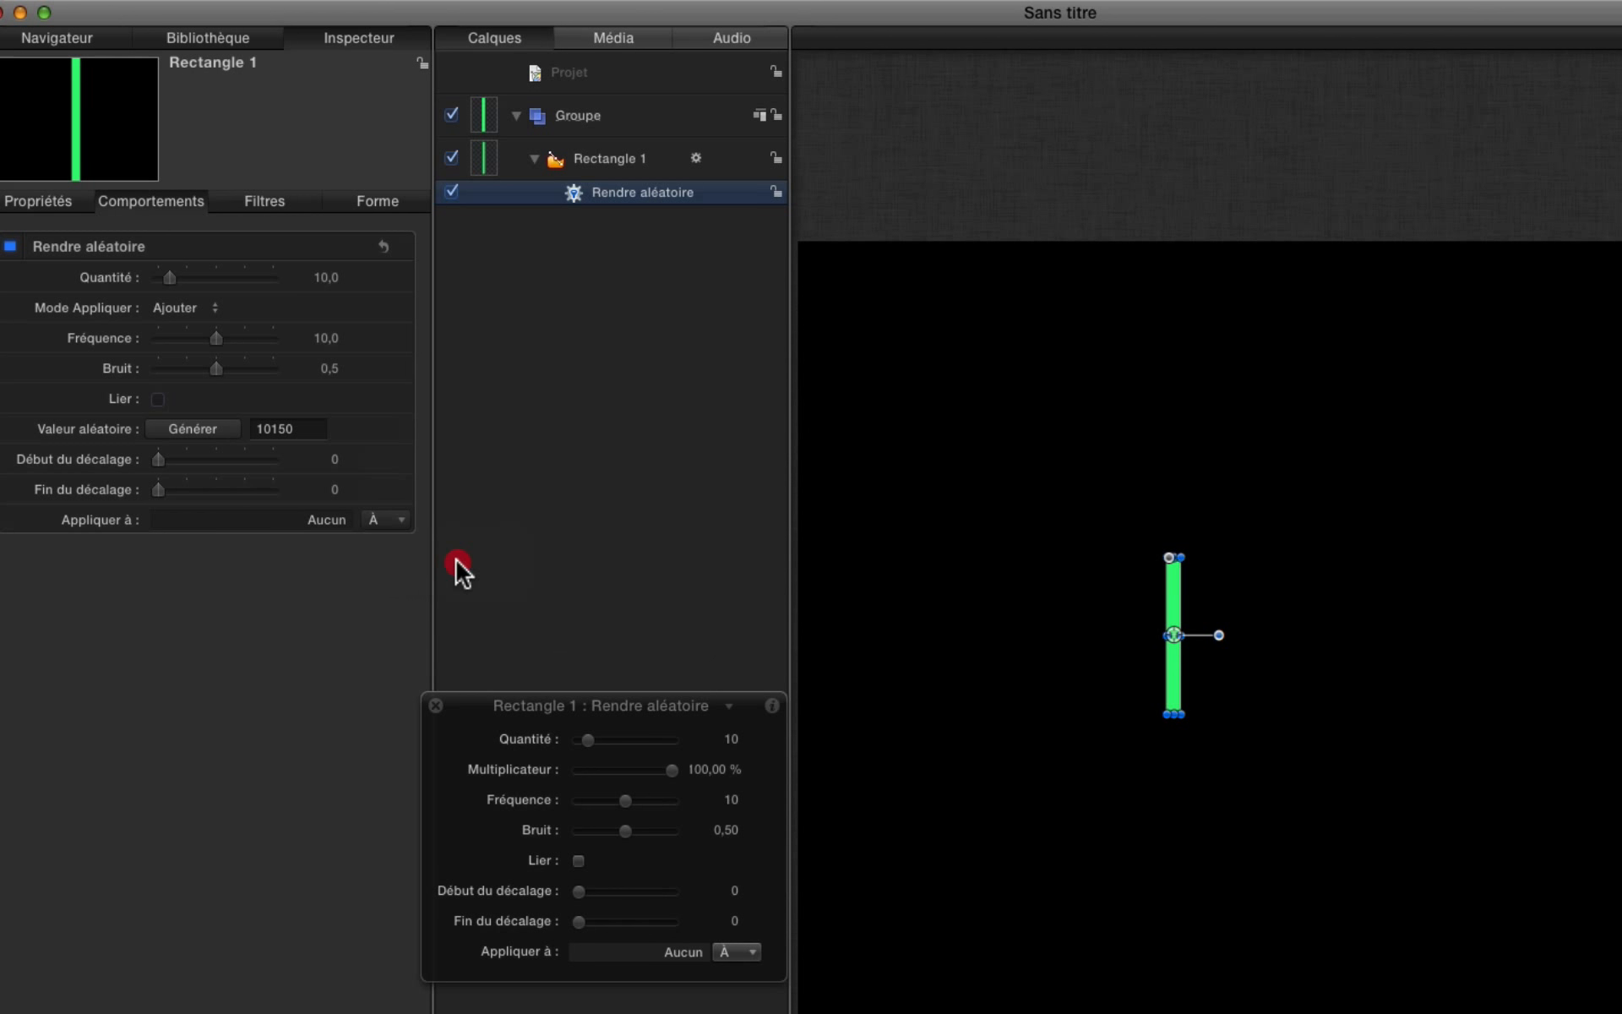
click(402, 522)
mouse_move(406, 568)
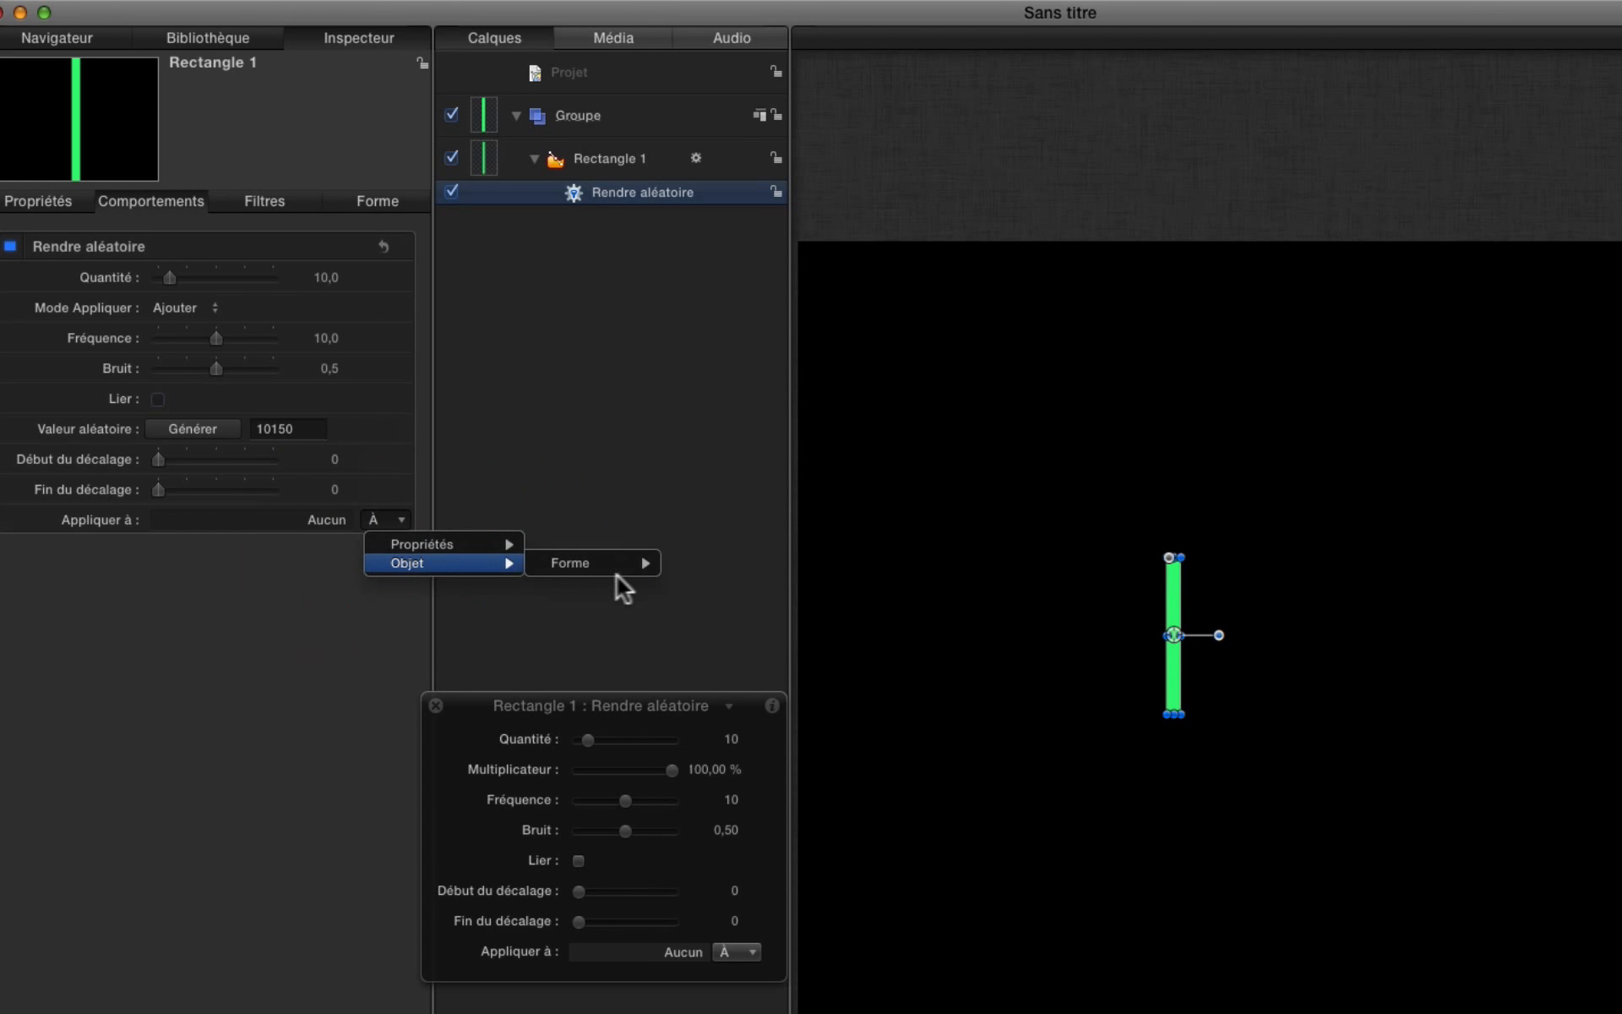
mouse_move(630, 566)
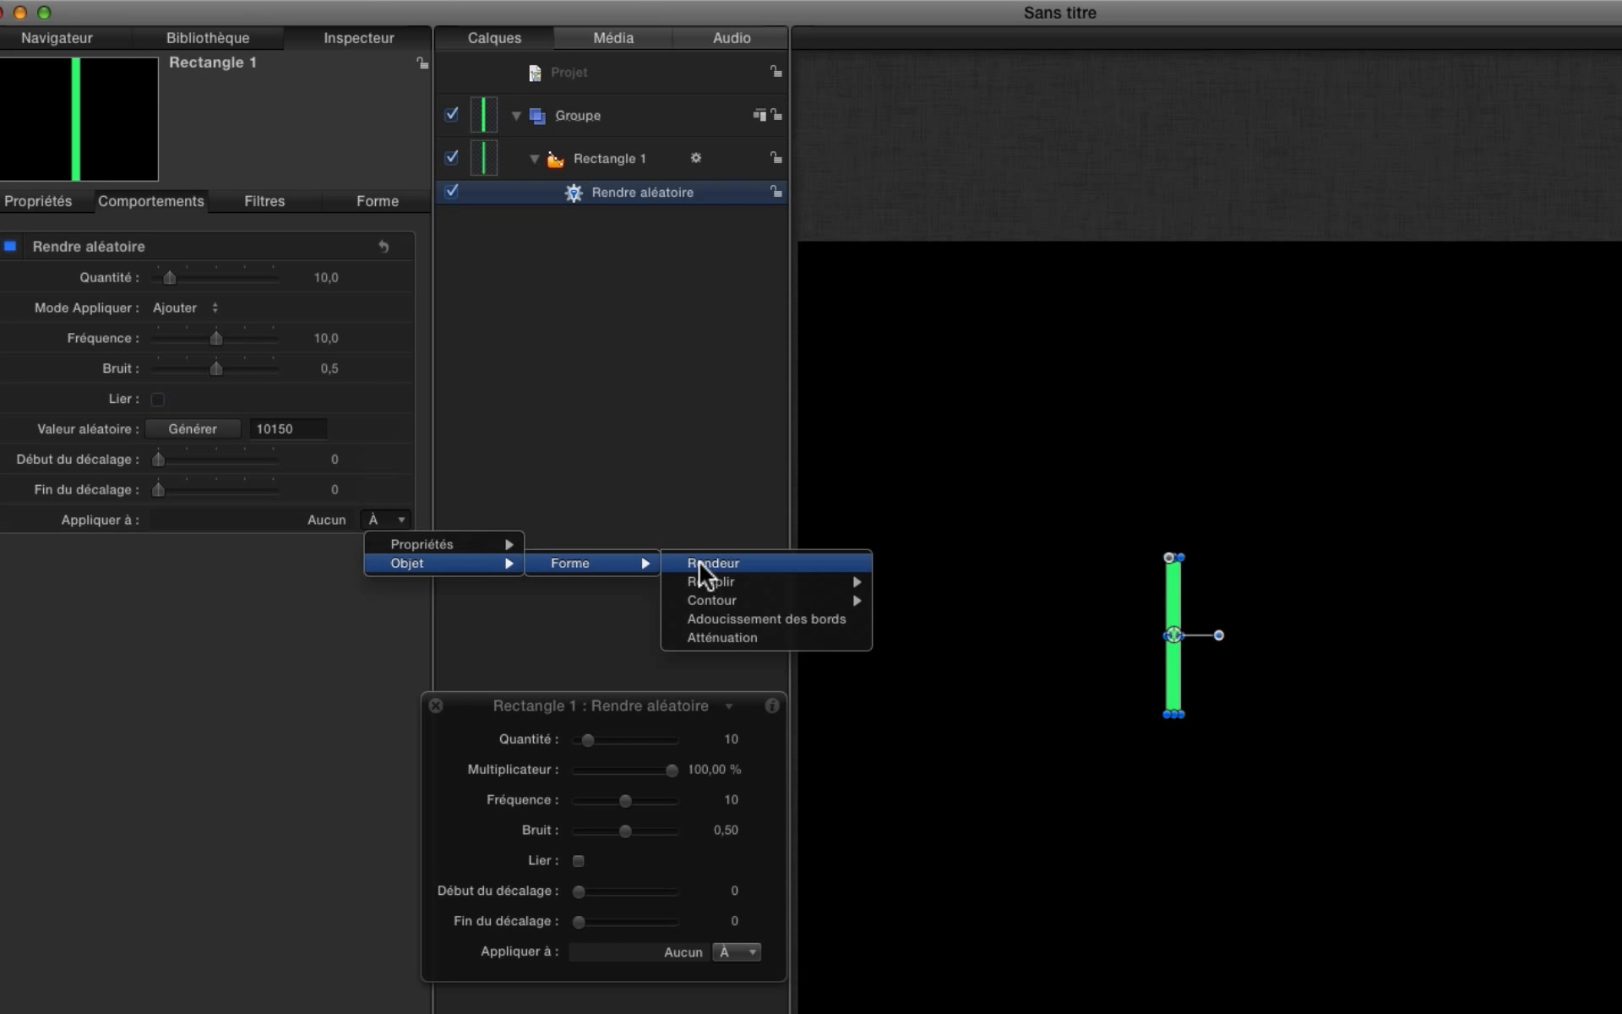
mouse_move(728, 605)
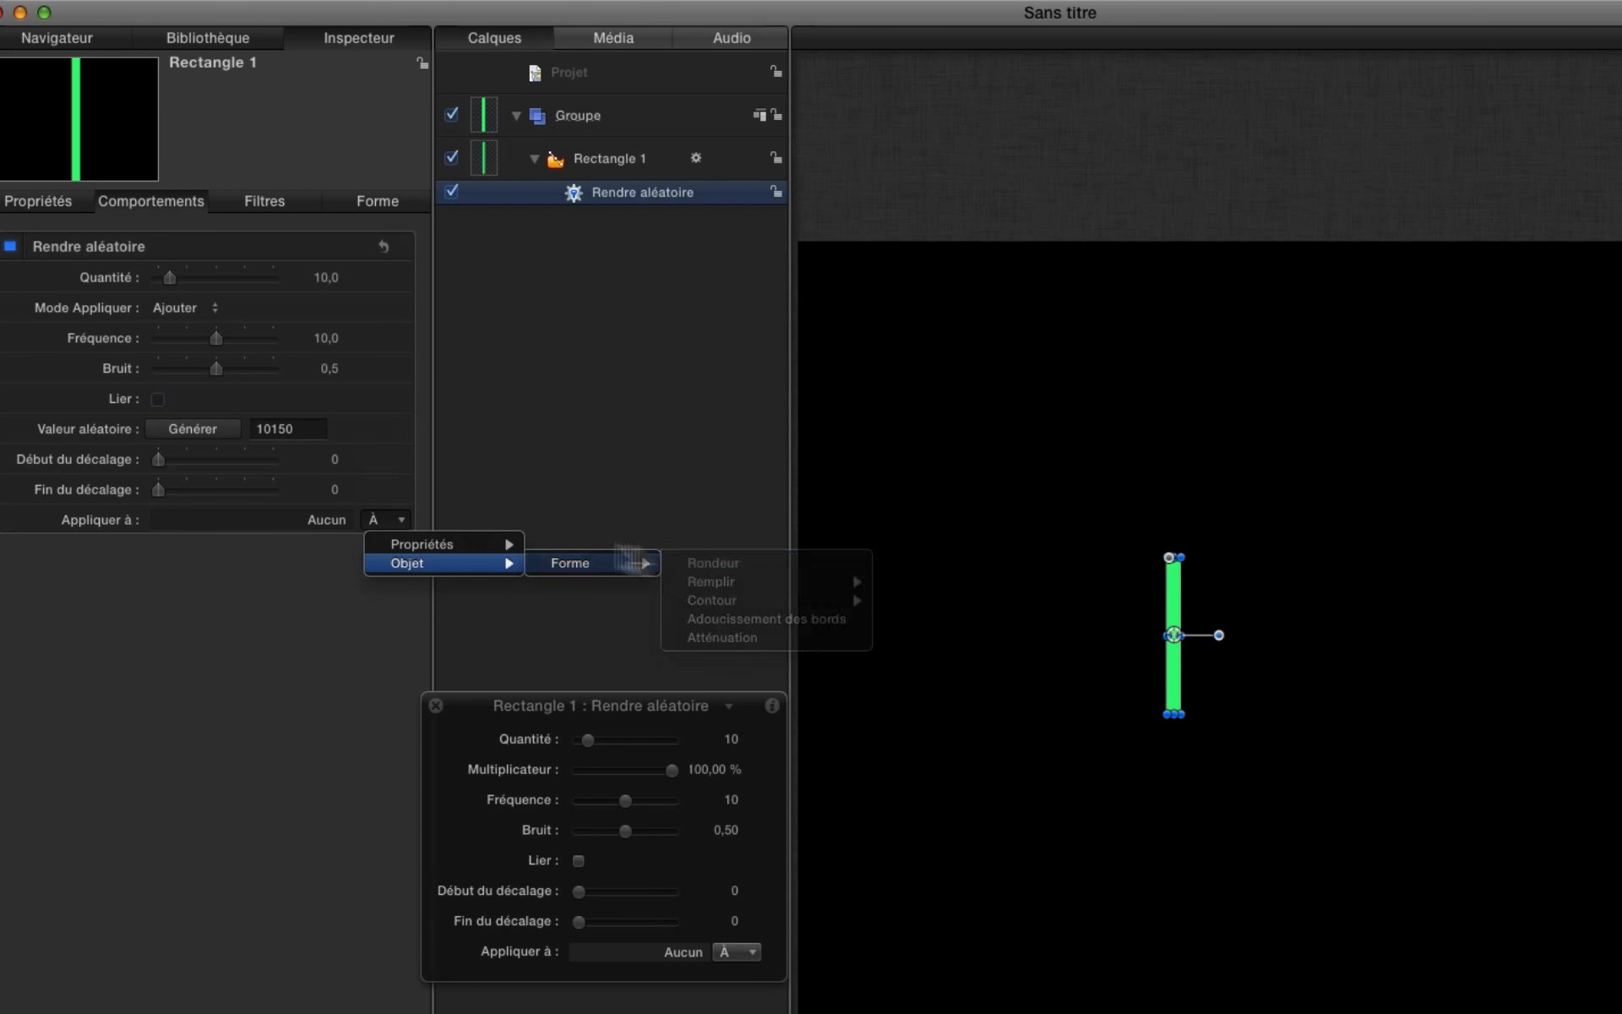
mouse_move(499, 545)
mouse_move(575, 547)
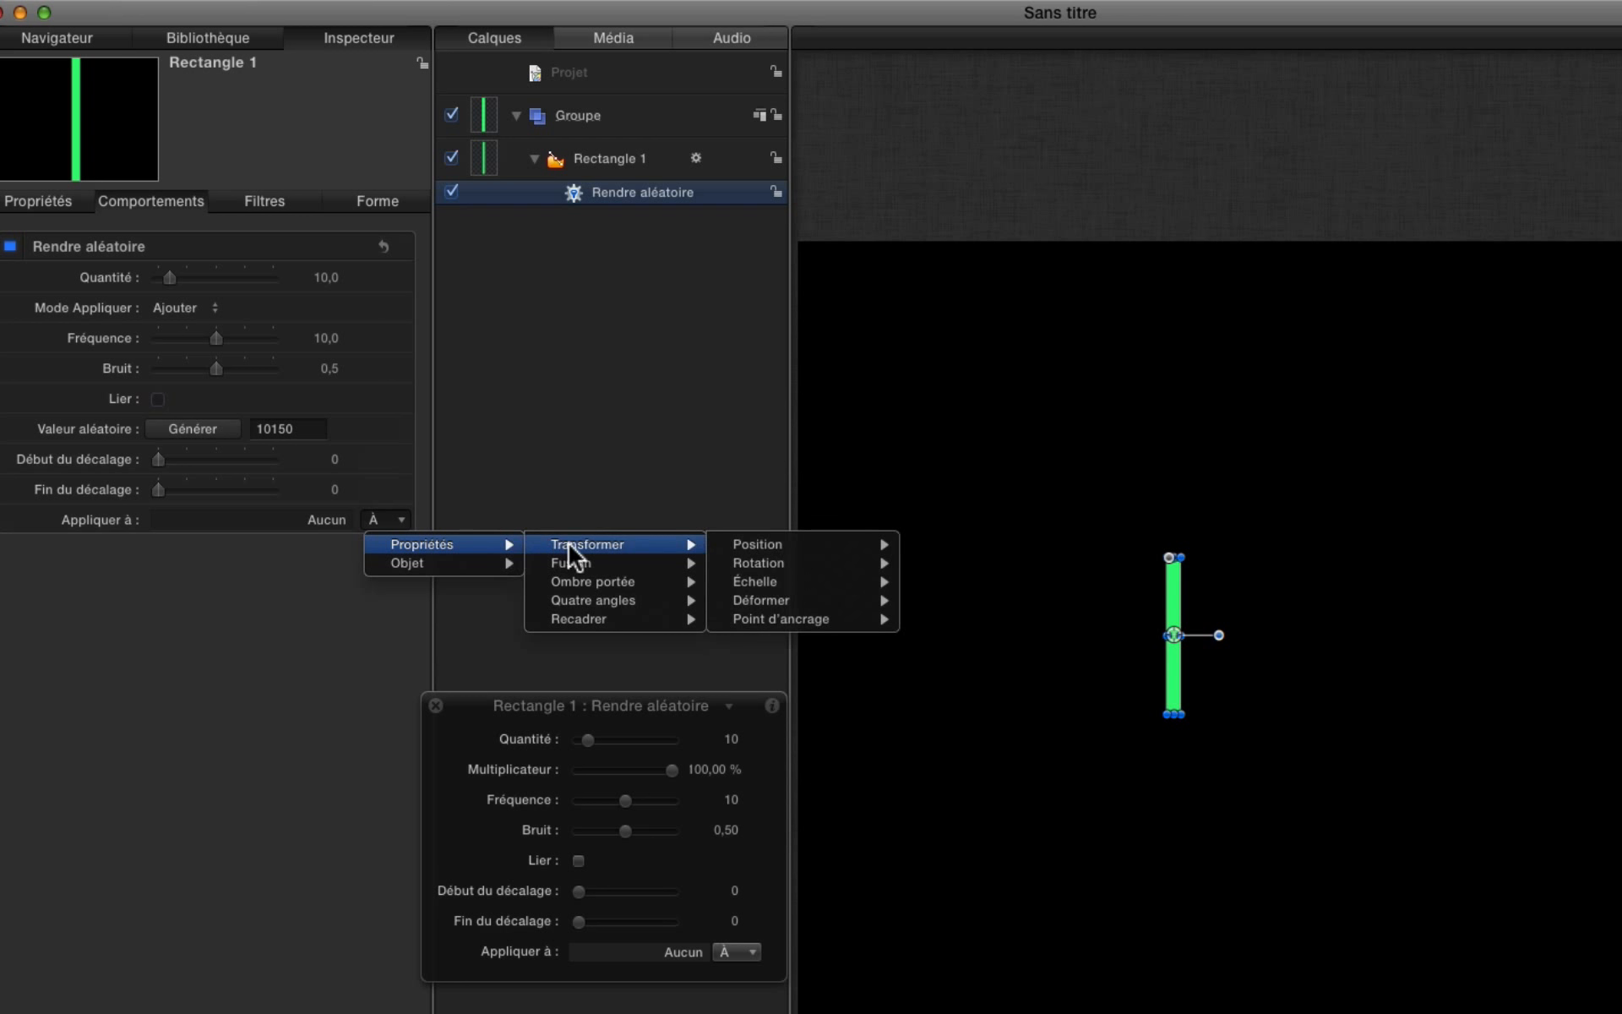
click(749, 548)
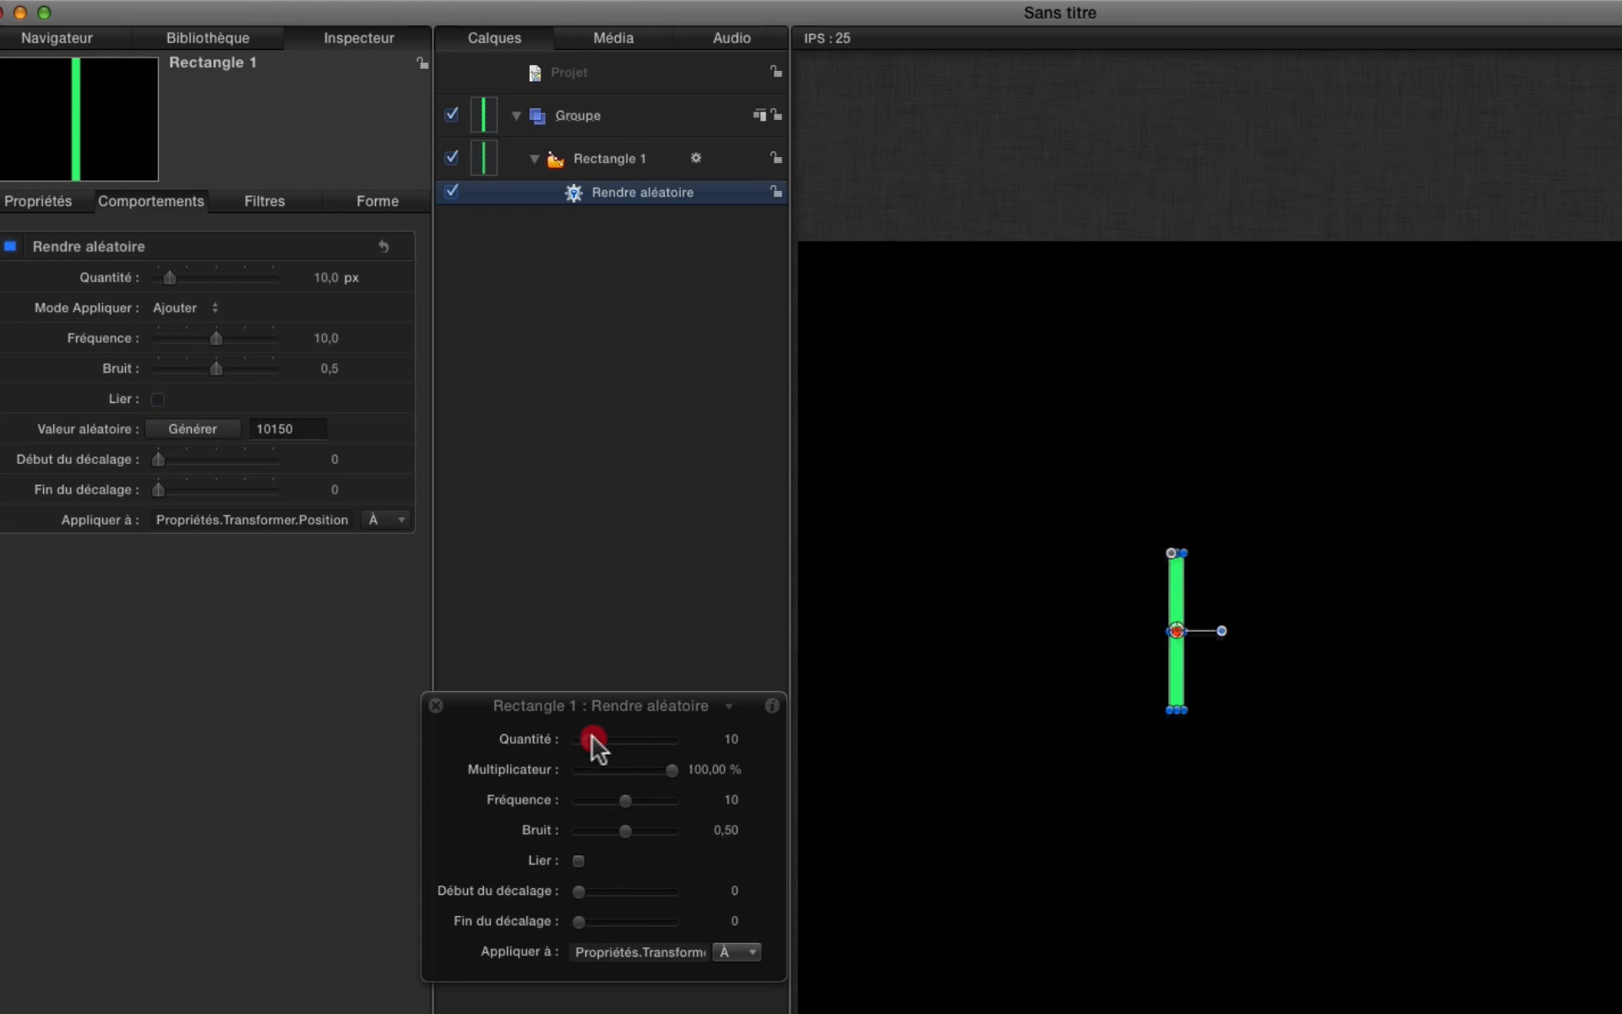
Set the Rendre aléatoire behavior's Quantité to 83, try a Fréquence of 1, and set the Fréquence to 5.
drag(632, 739, 664, 747)
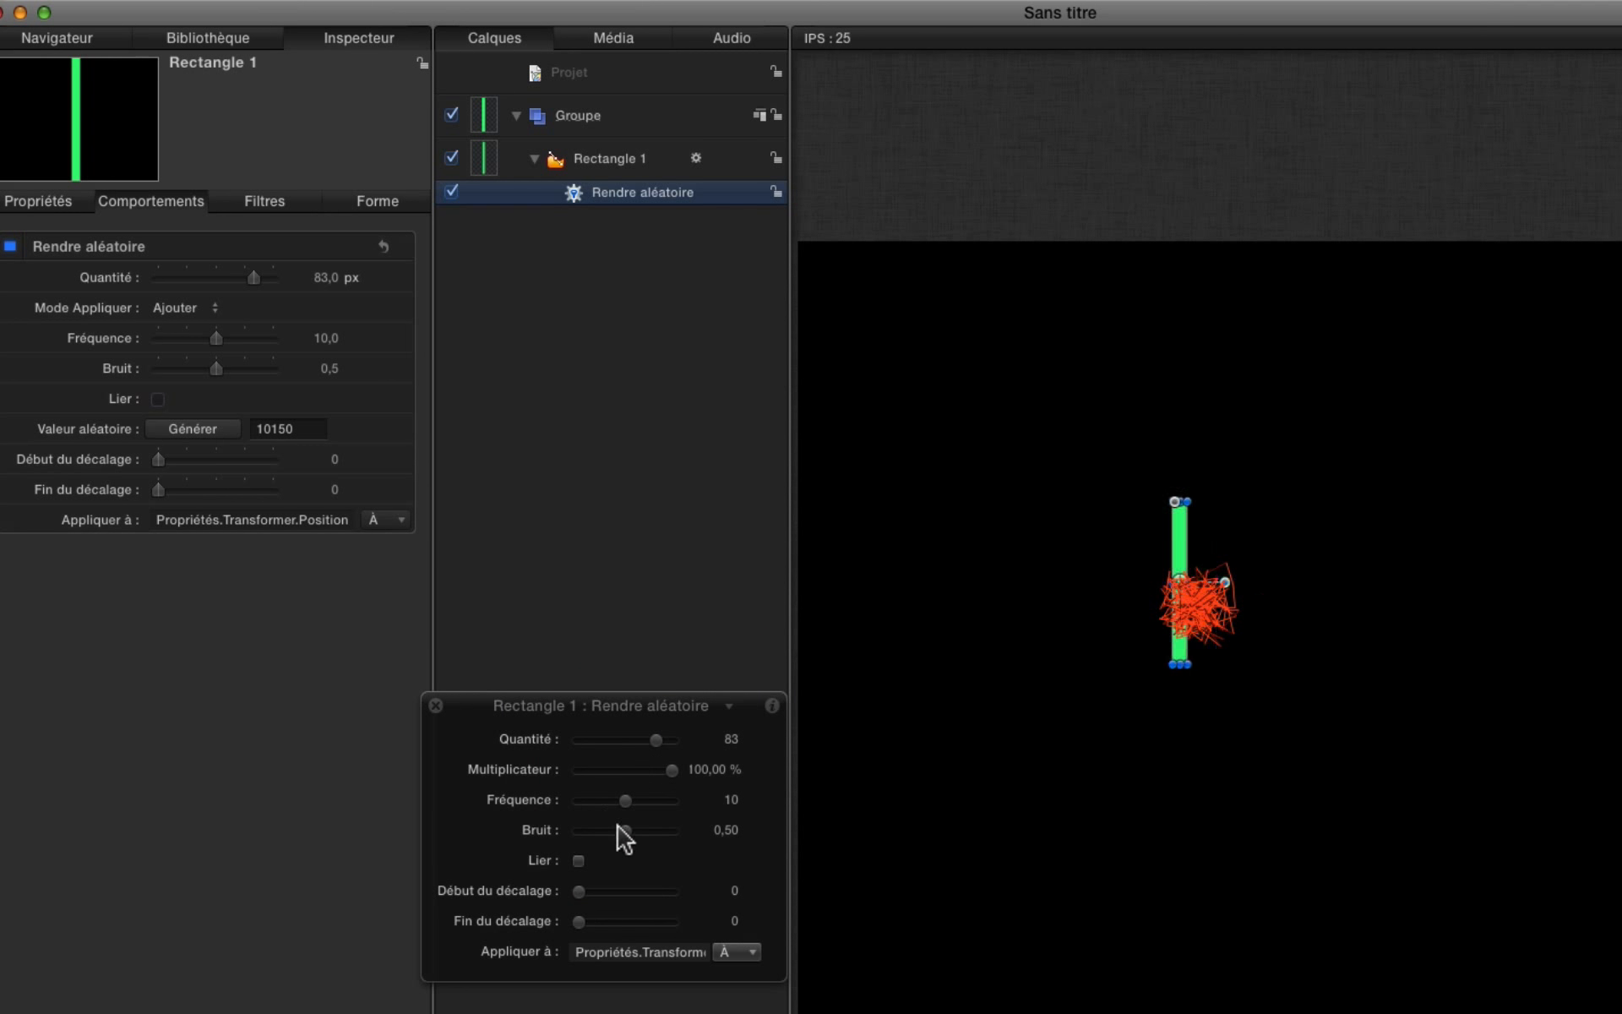
mouse_move(622, 799)
mouse_down()
mouse_move(557, 800)
mouse_move(609, 796)
mouse_up()
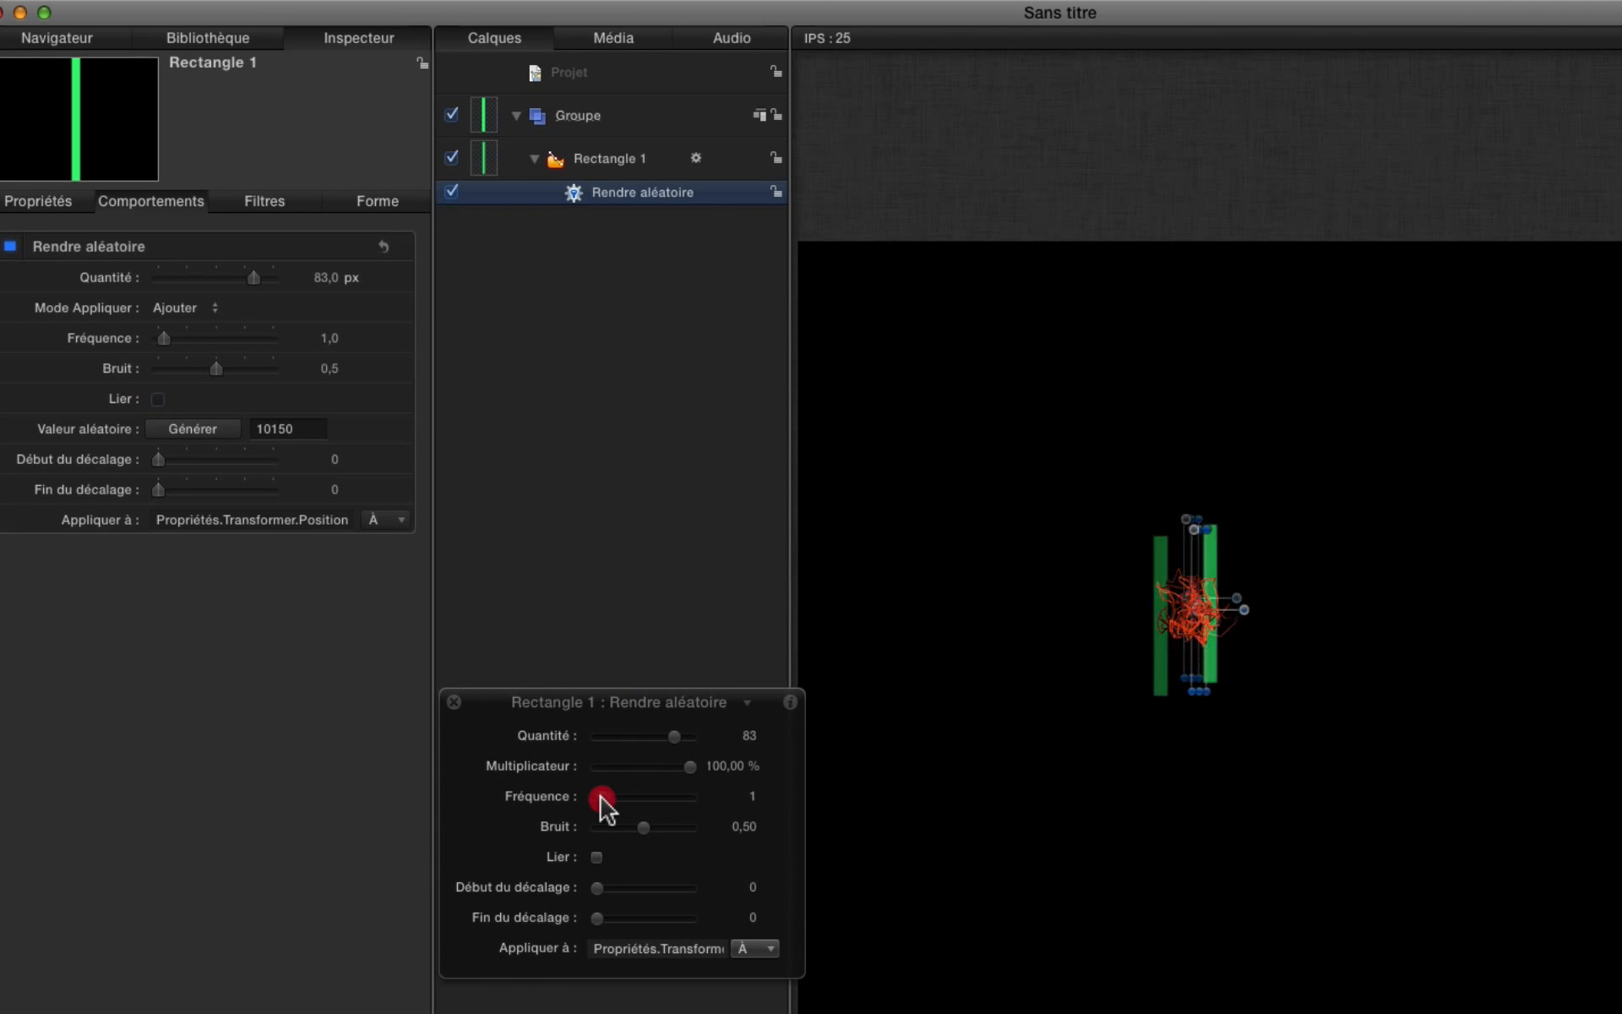
mouse_move(599, 797)
mouse_down()
mouse_move(688, 800)
mouse_move(622, 803)
mouse_up()
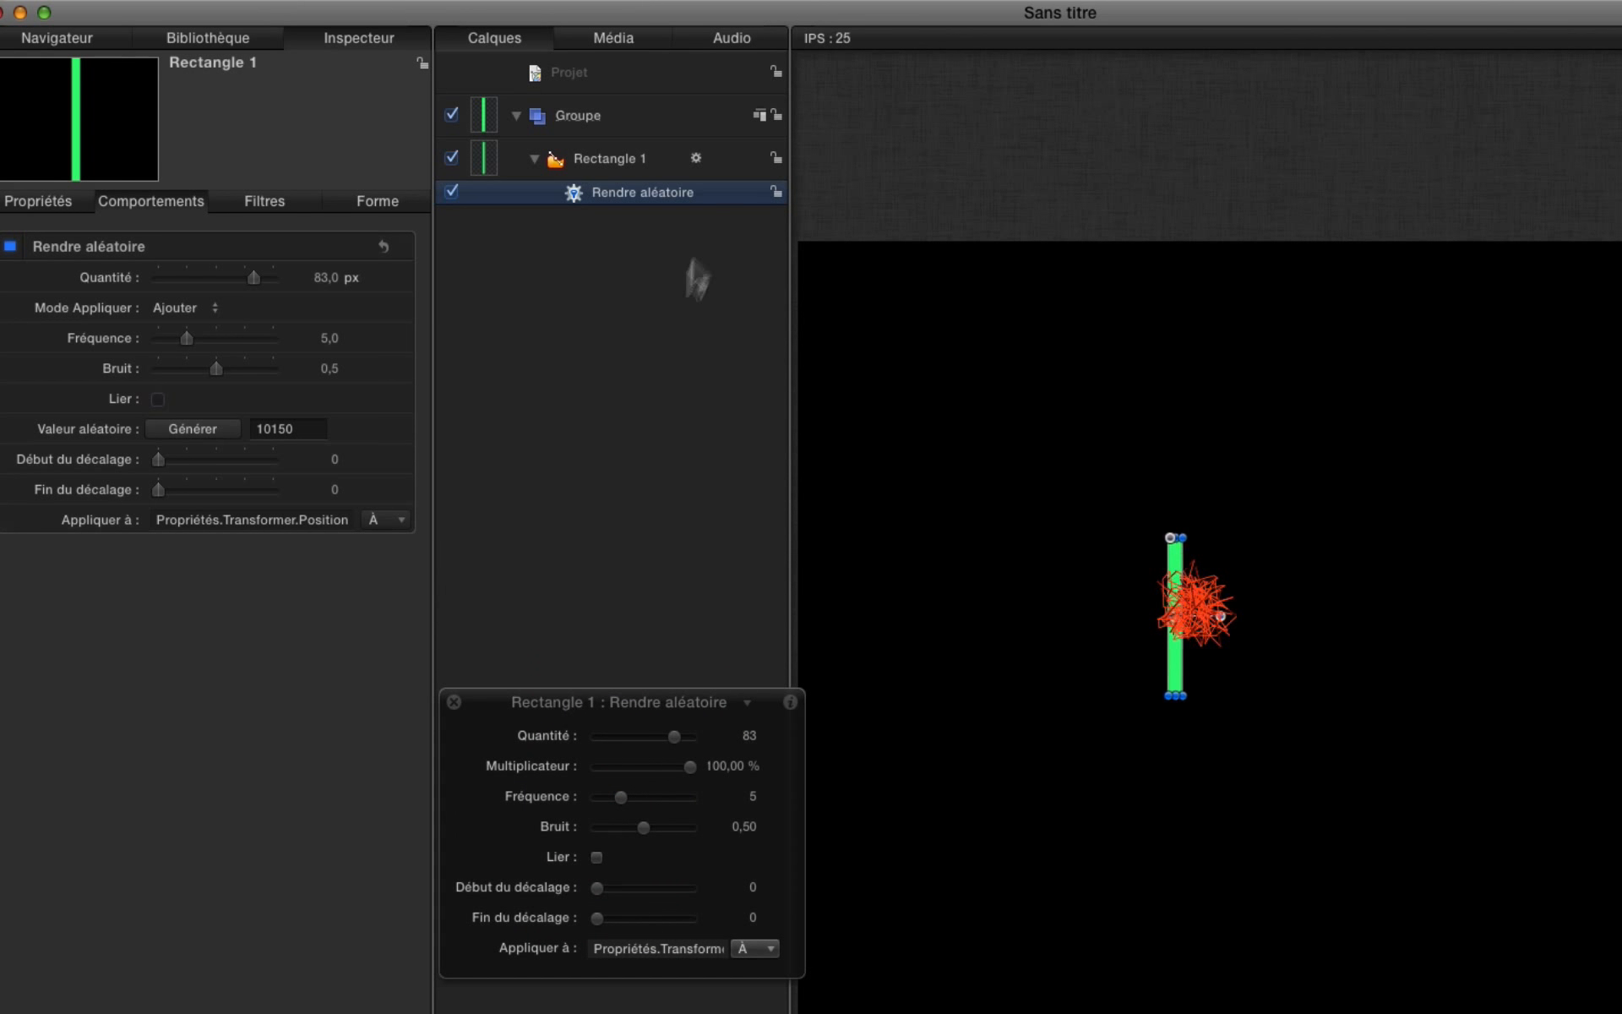
Delete the Rendre aléatoire behavior from Rectangle 1.
click(580, 191)
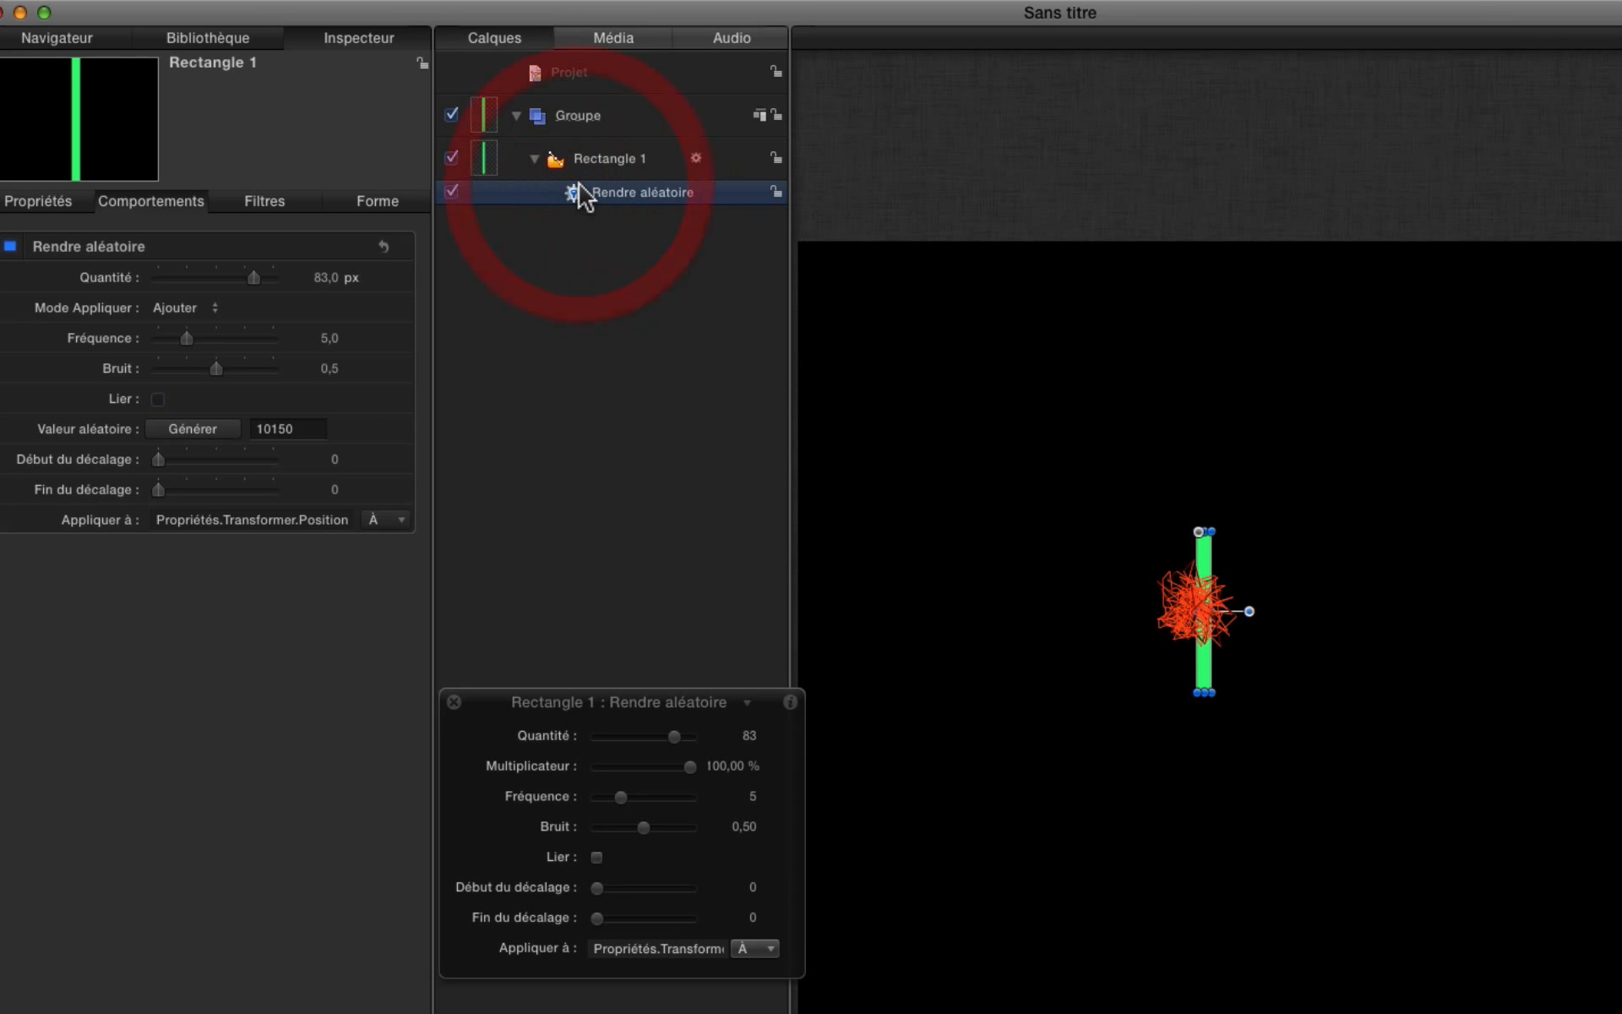
key(Delete)
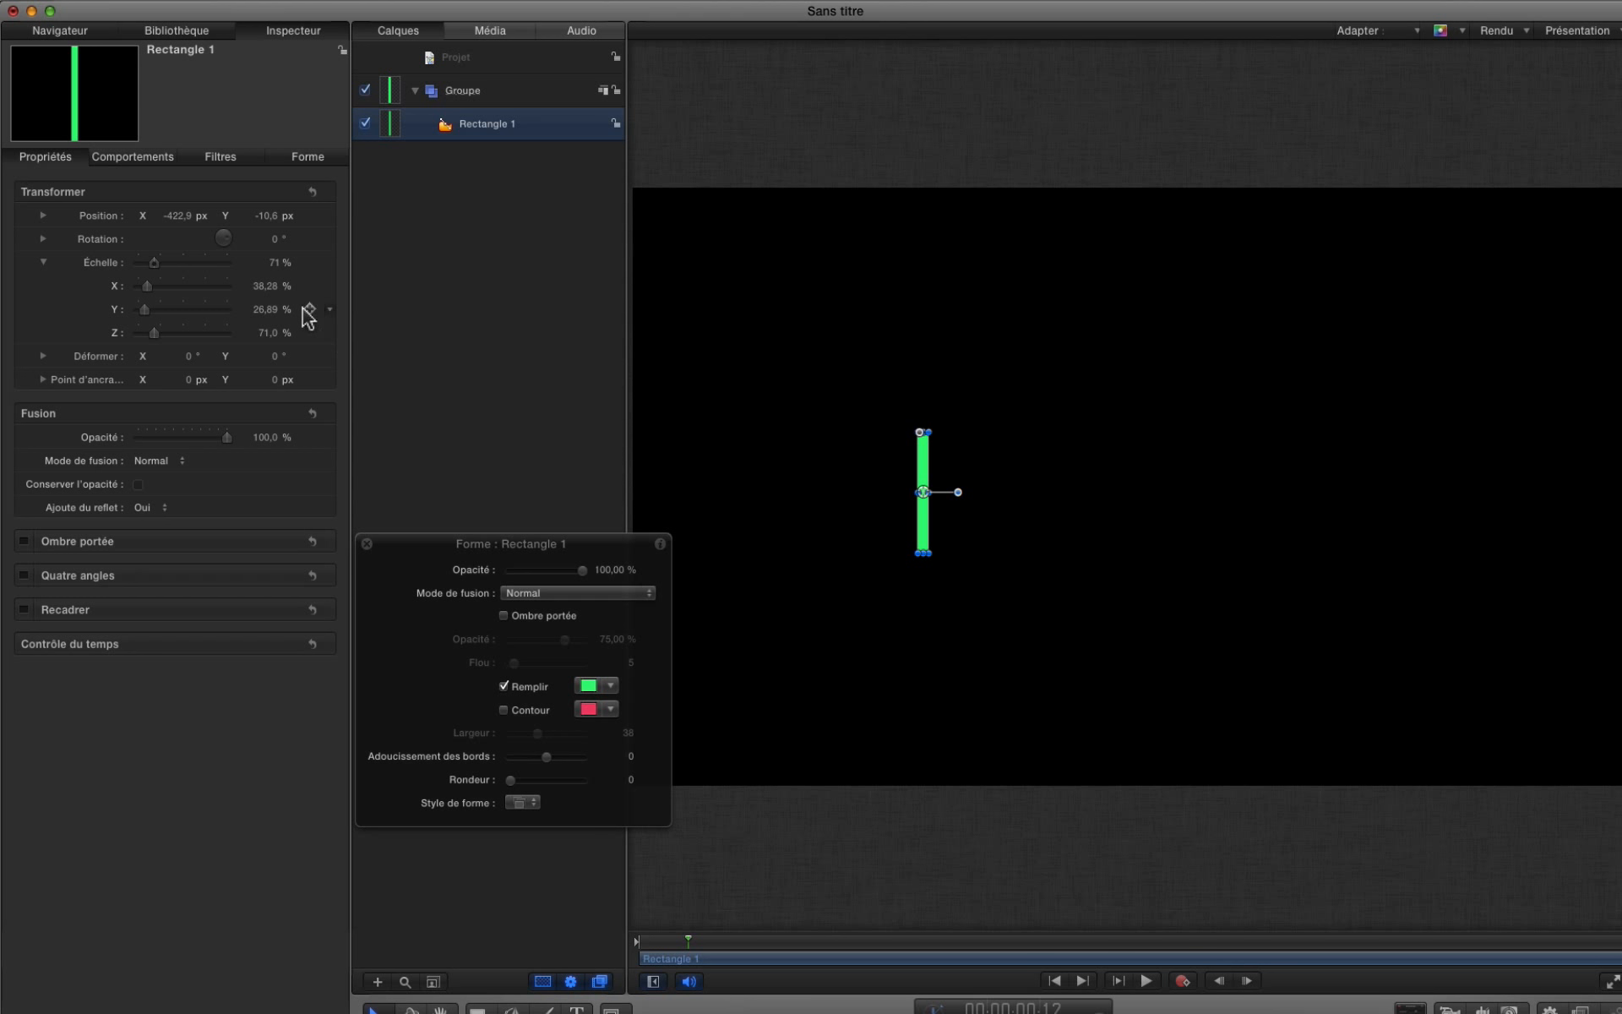
Add the music track 1 It Girl from the library to the project's audio list and return to the layers.
click(174, 31)
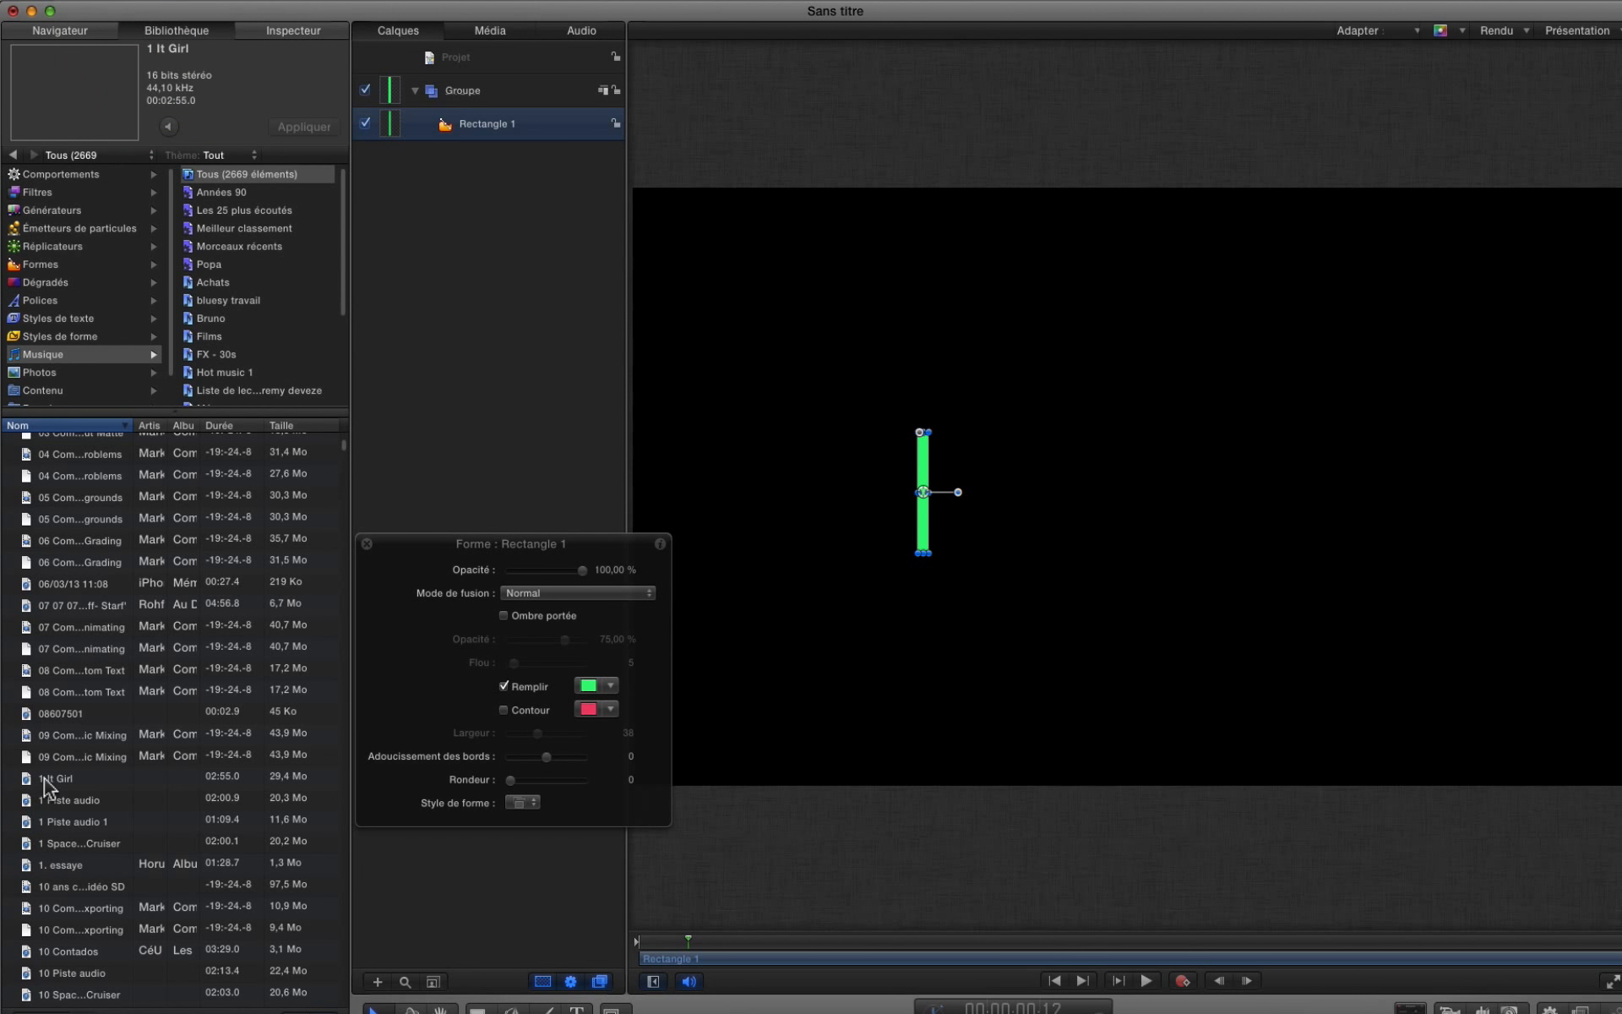
click(490, 32)
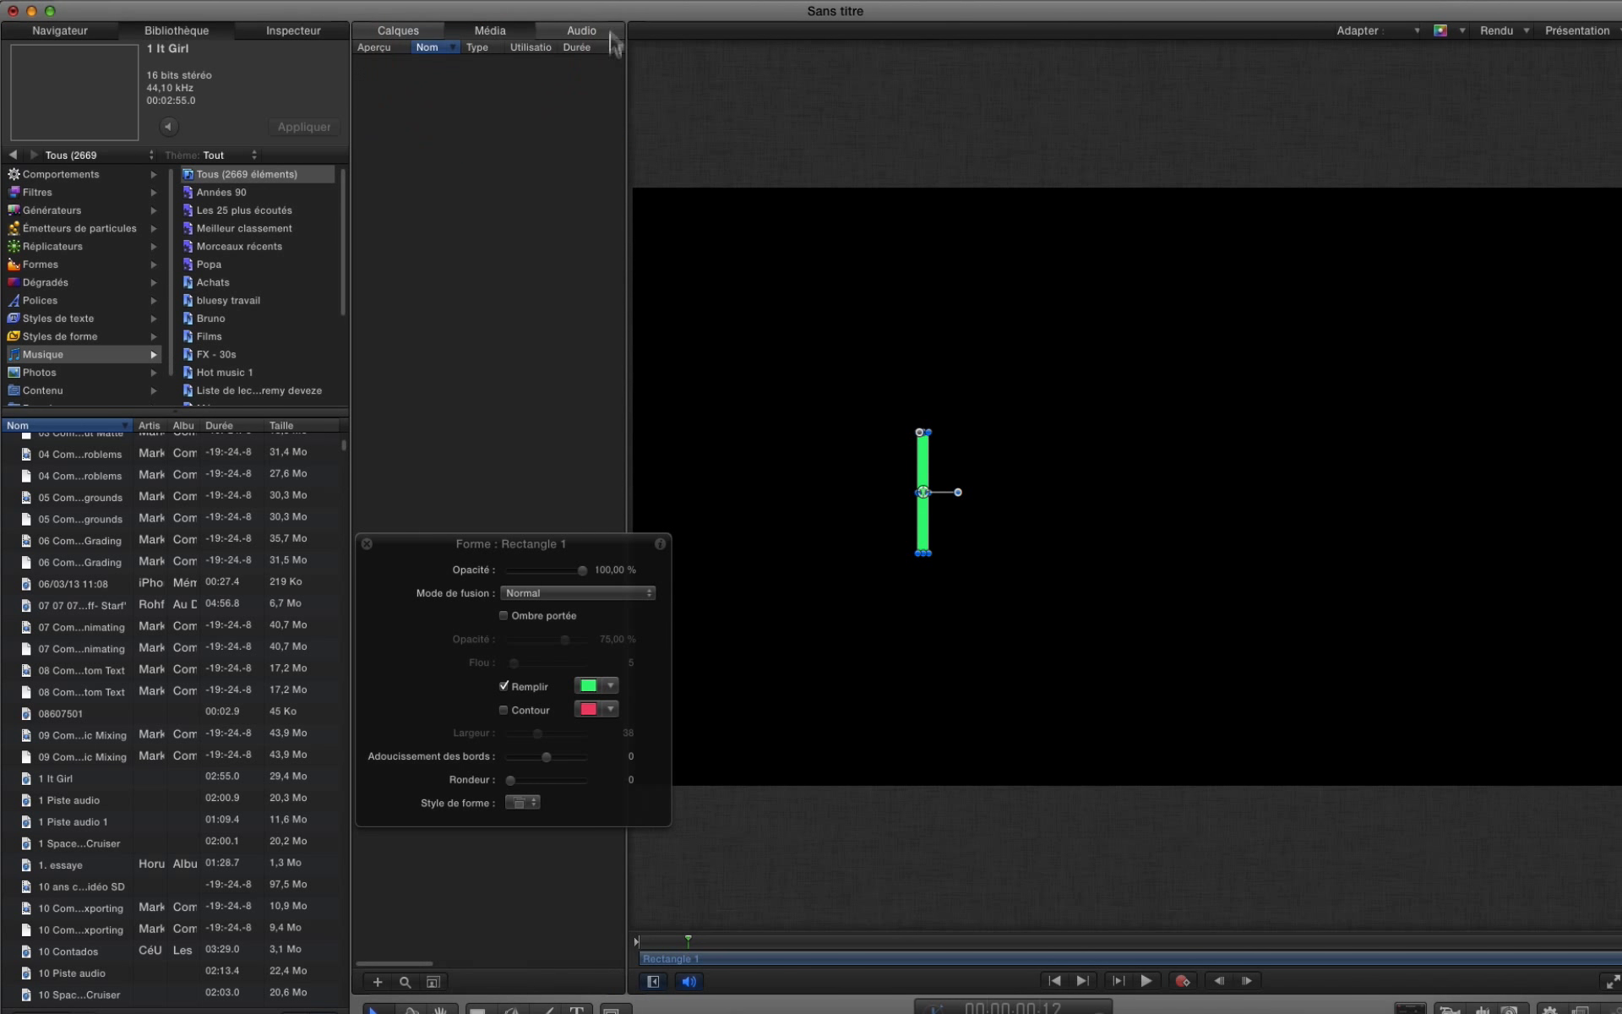
click(583, 30)
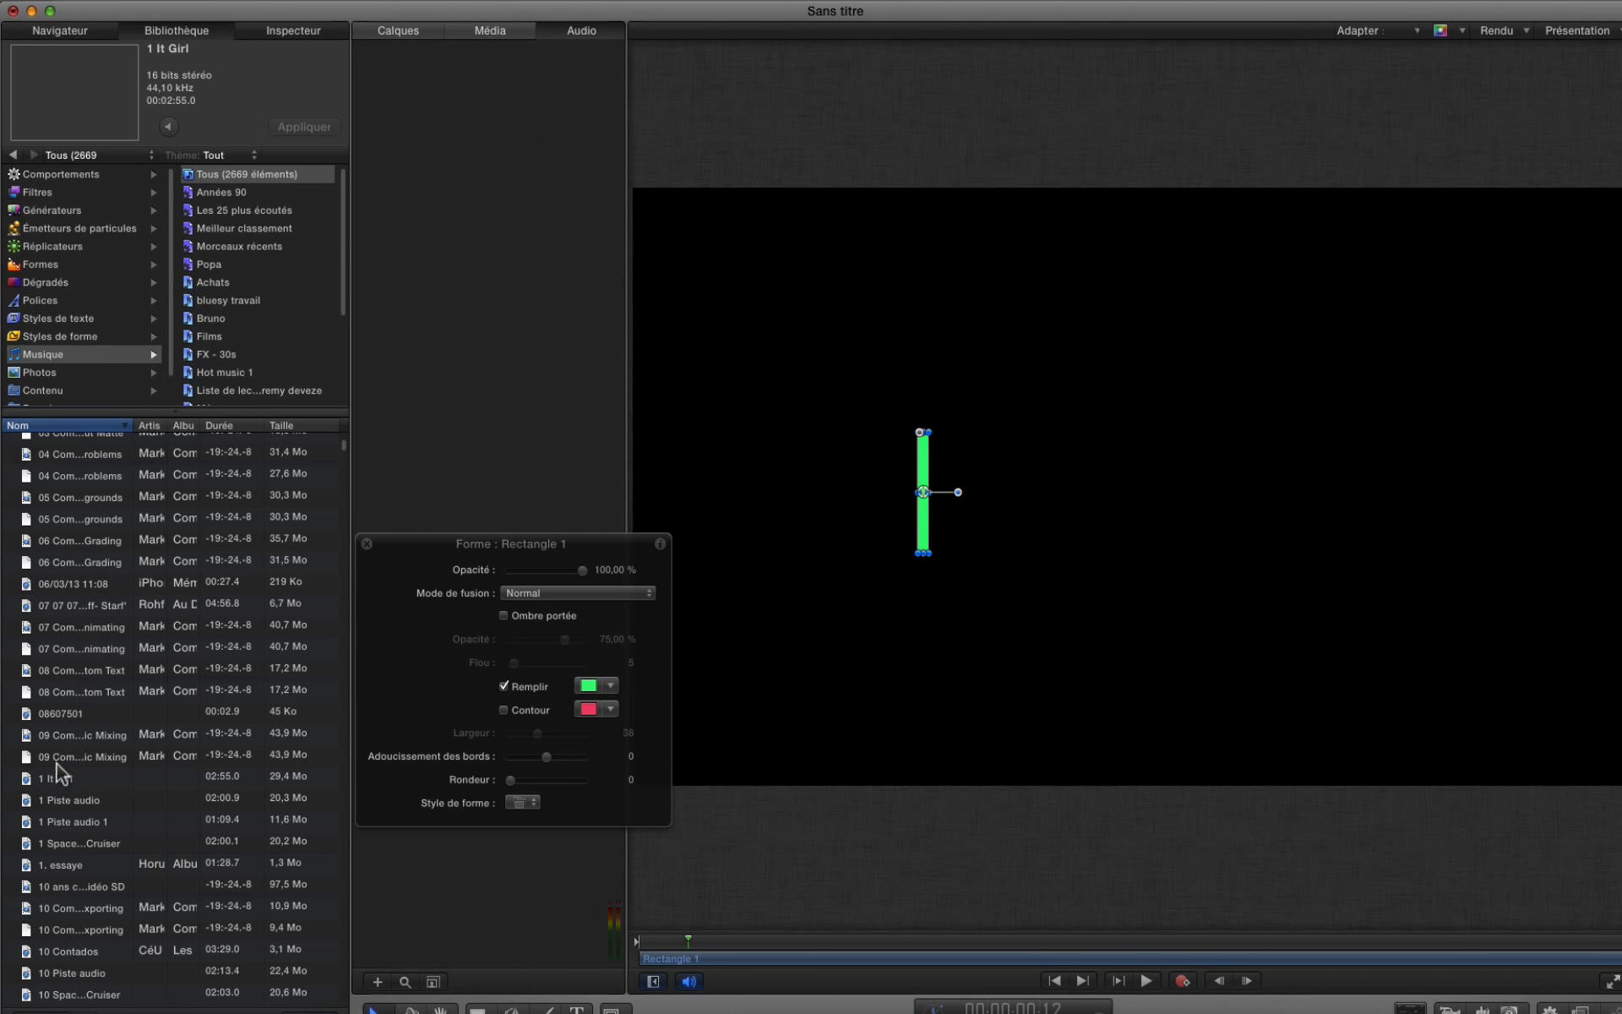
drag(44, 777, 556, 74)
click(399, 34)
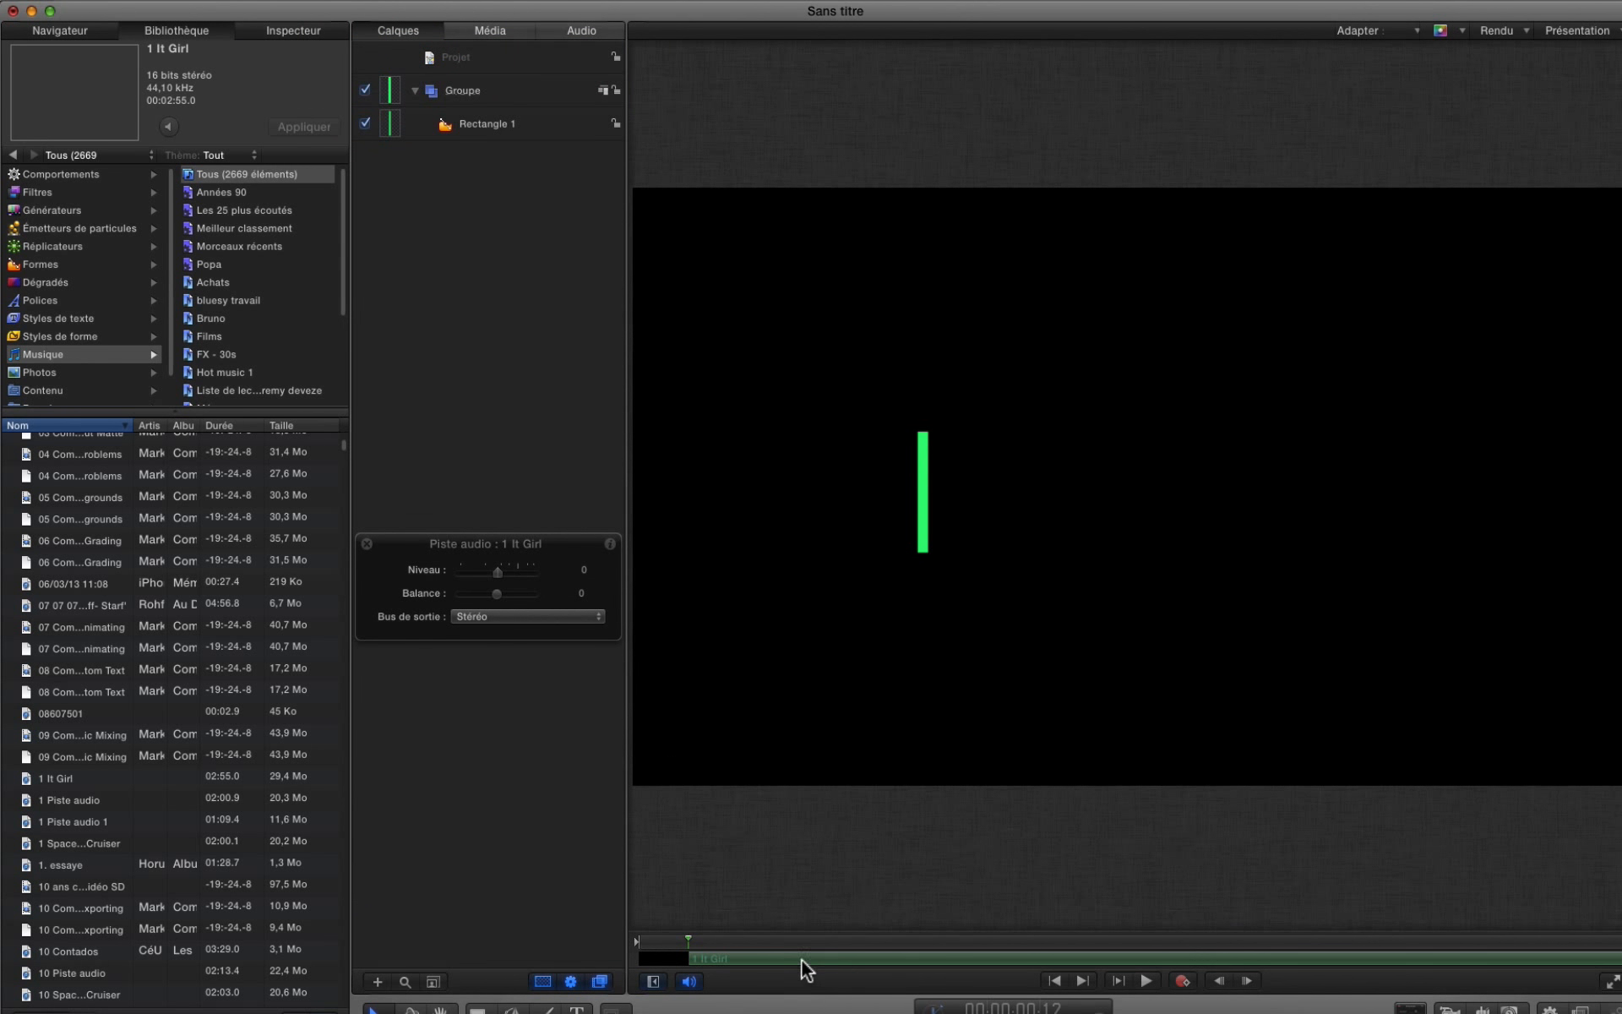
Move the 1 It Girl audio clip to the start of the project and play it back briefly.
drag(803, 961, 324, 958)
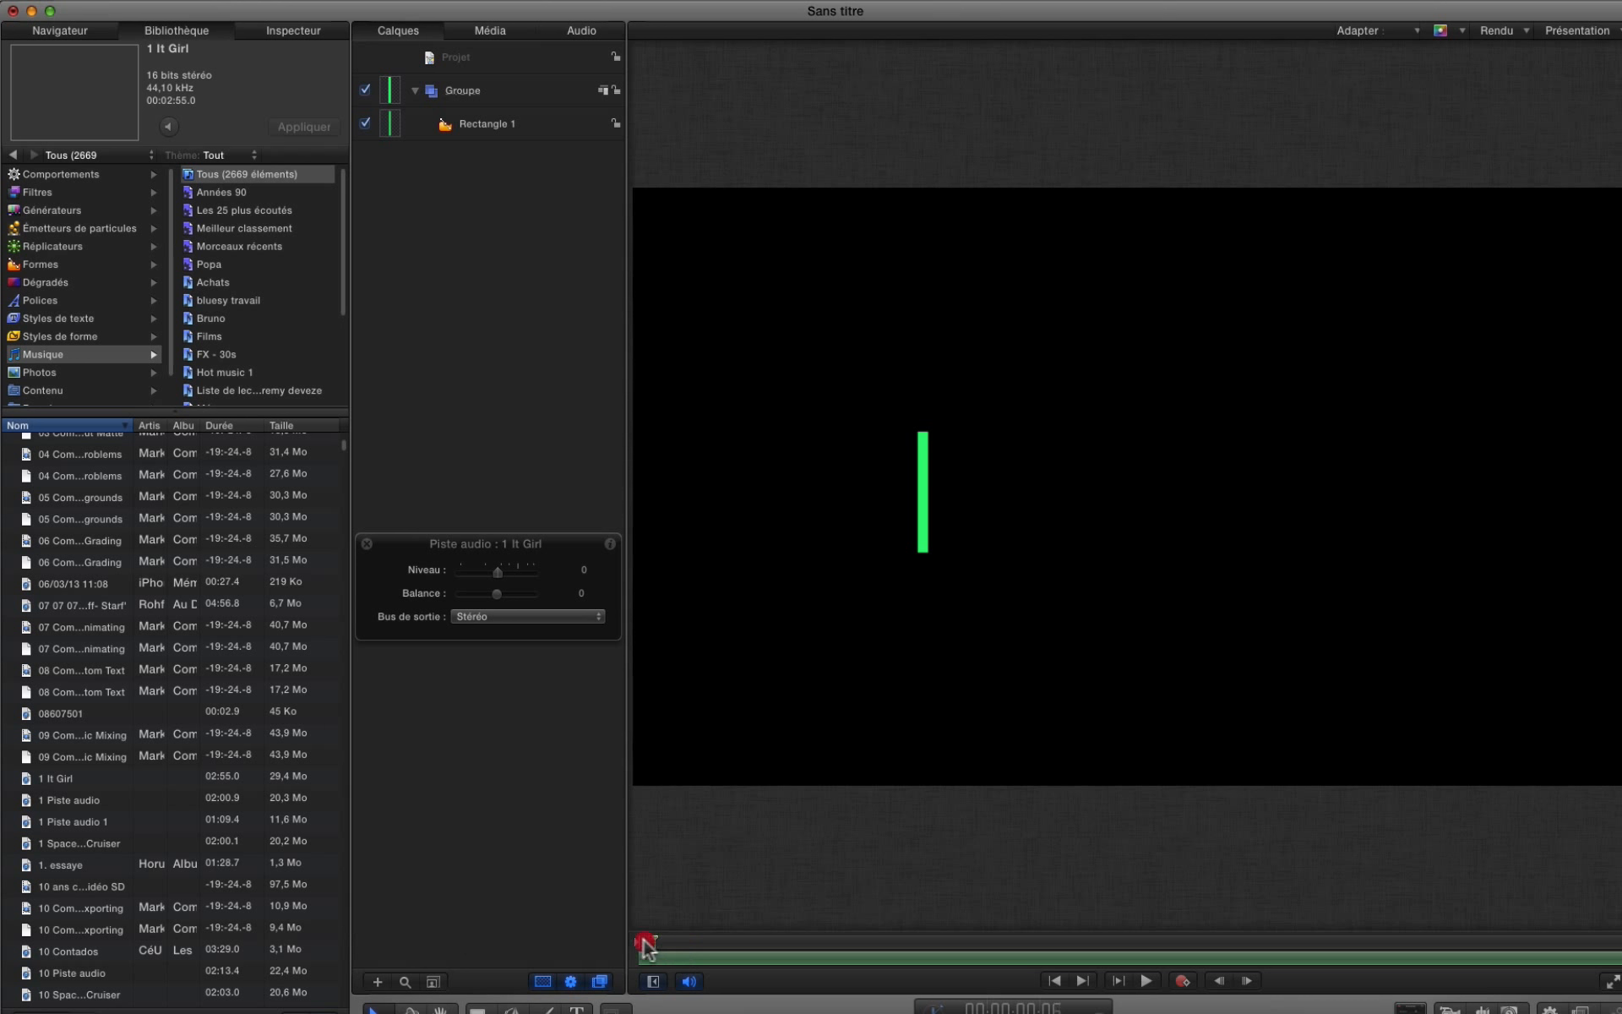
key(space)
key(space)
key(space)
key(space)
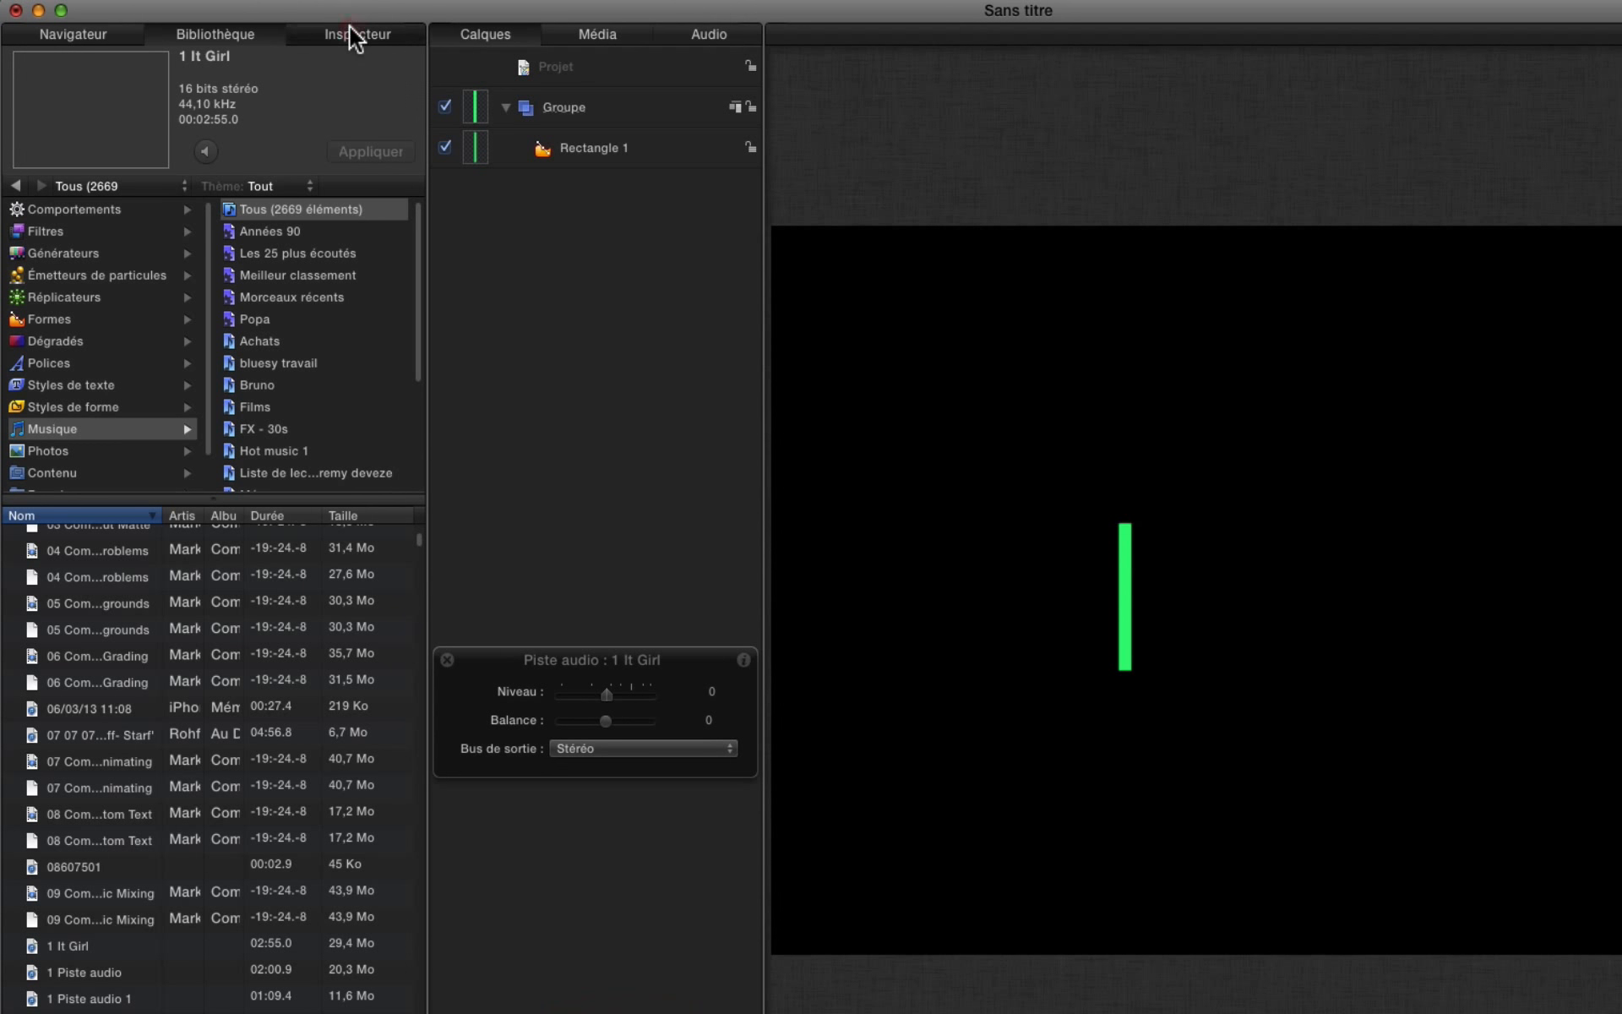
Set the Y scale of Rectangle 1 to 21,06 %.
click(350, 27)
click(564, 143)
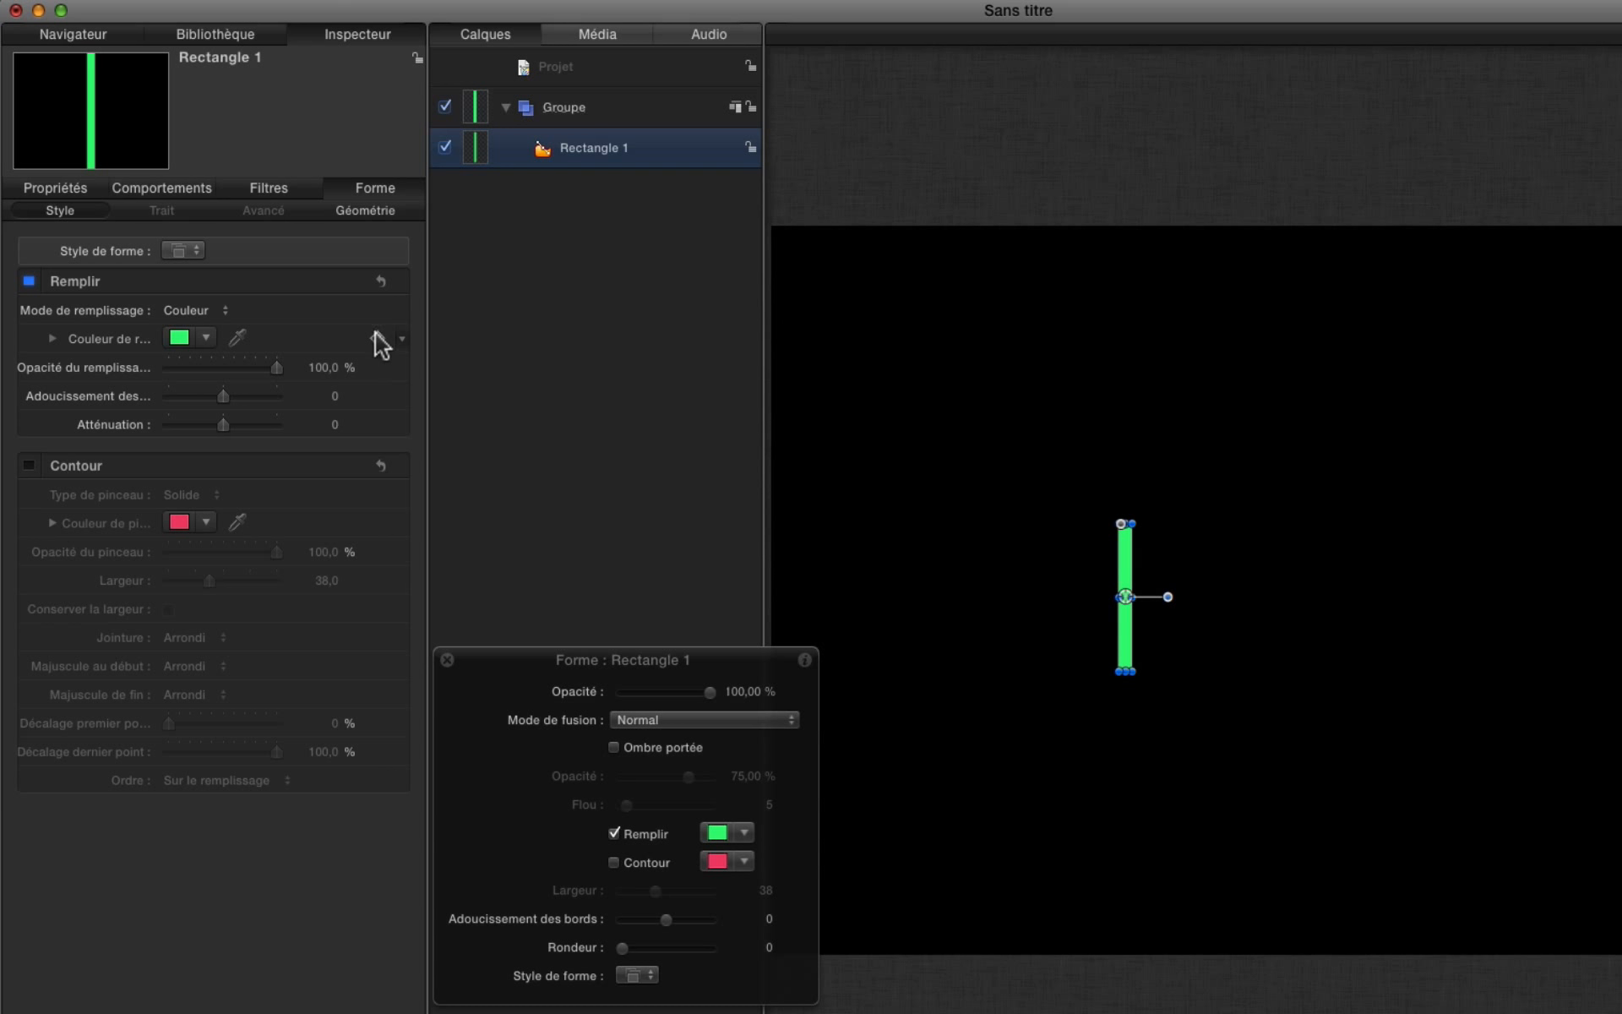
click(63, 188)
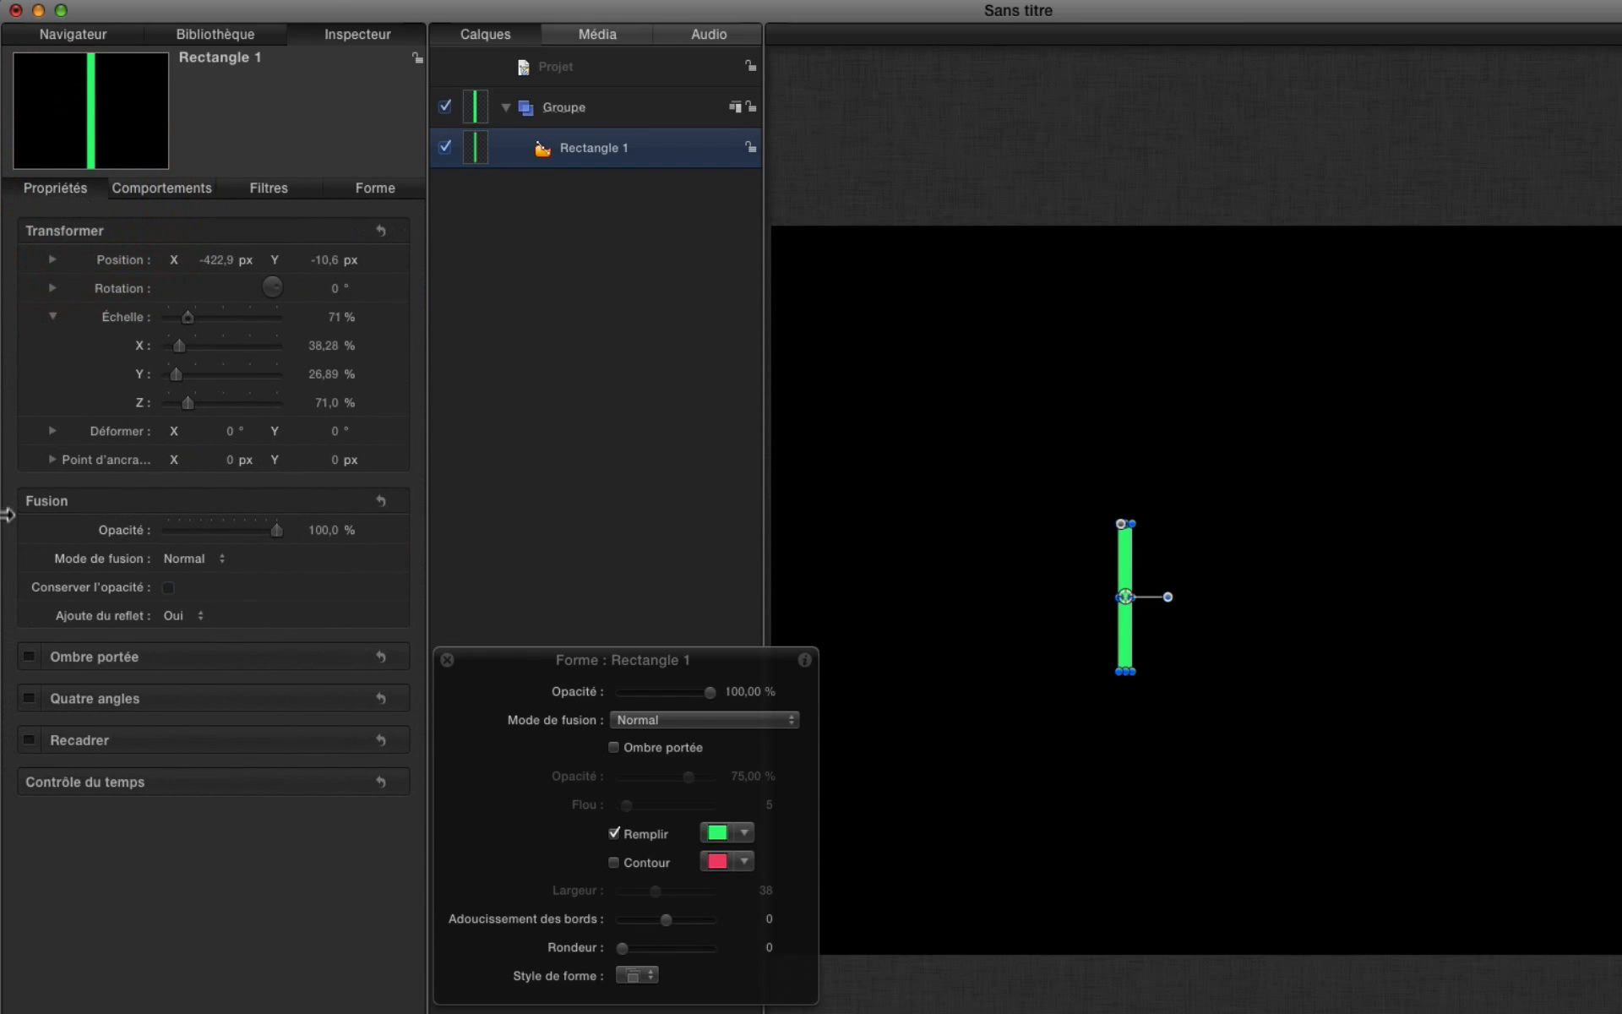
drag(180, 375, 174, 374)
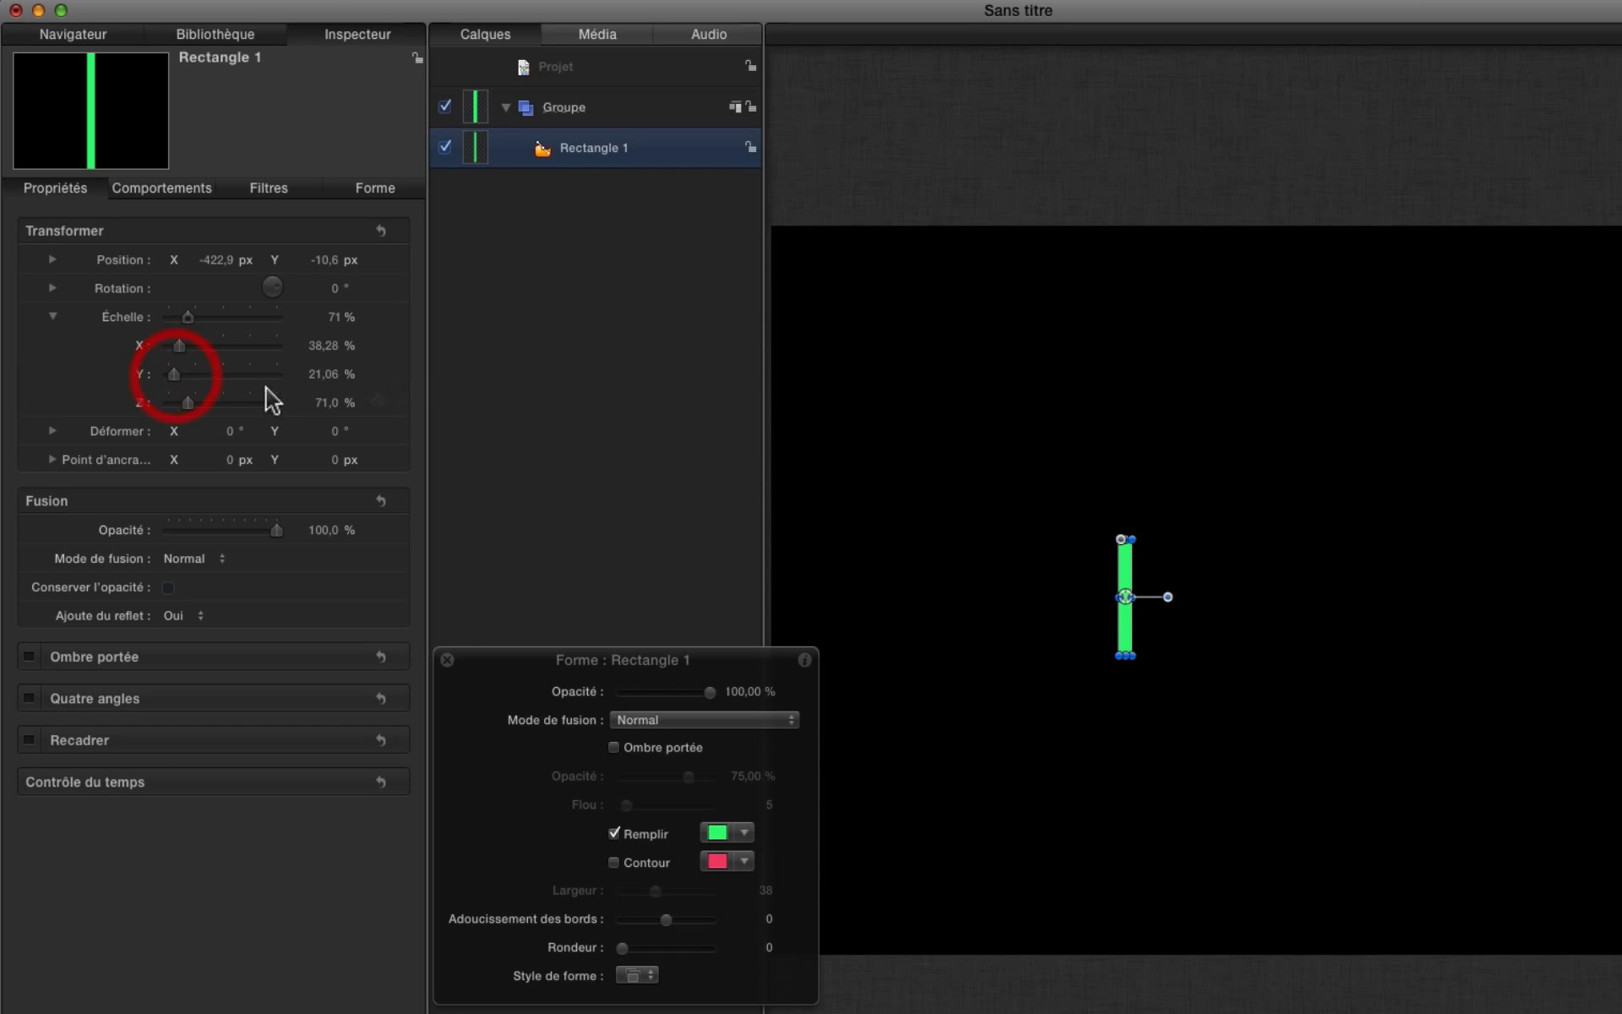
Add an Audio parameter behavior to Rectangle 1's Y scale with 1 It Girl as its source, and play the result.
right_click(139, 374)
mouse_move(212, 473)
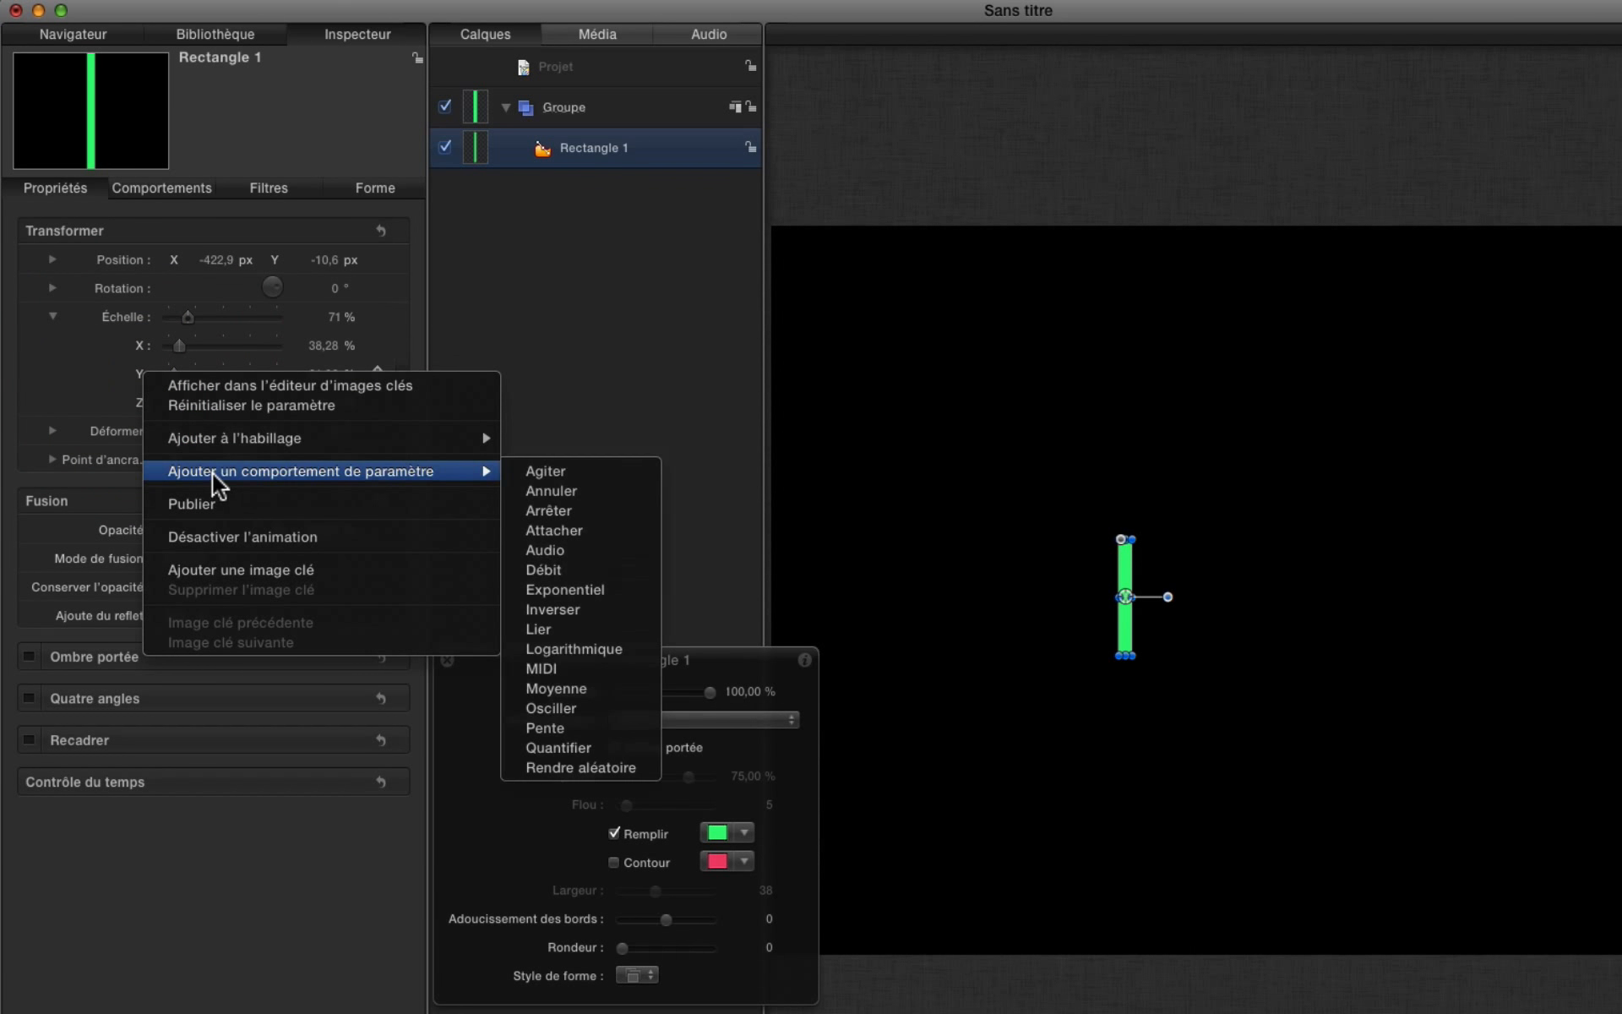
click(535, 548)
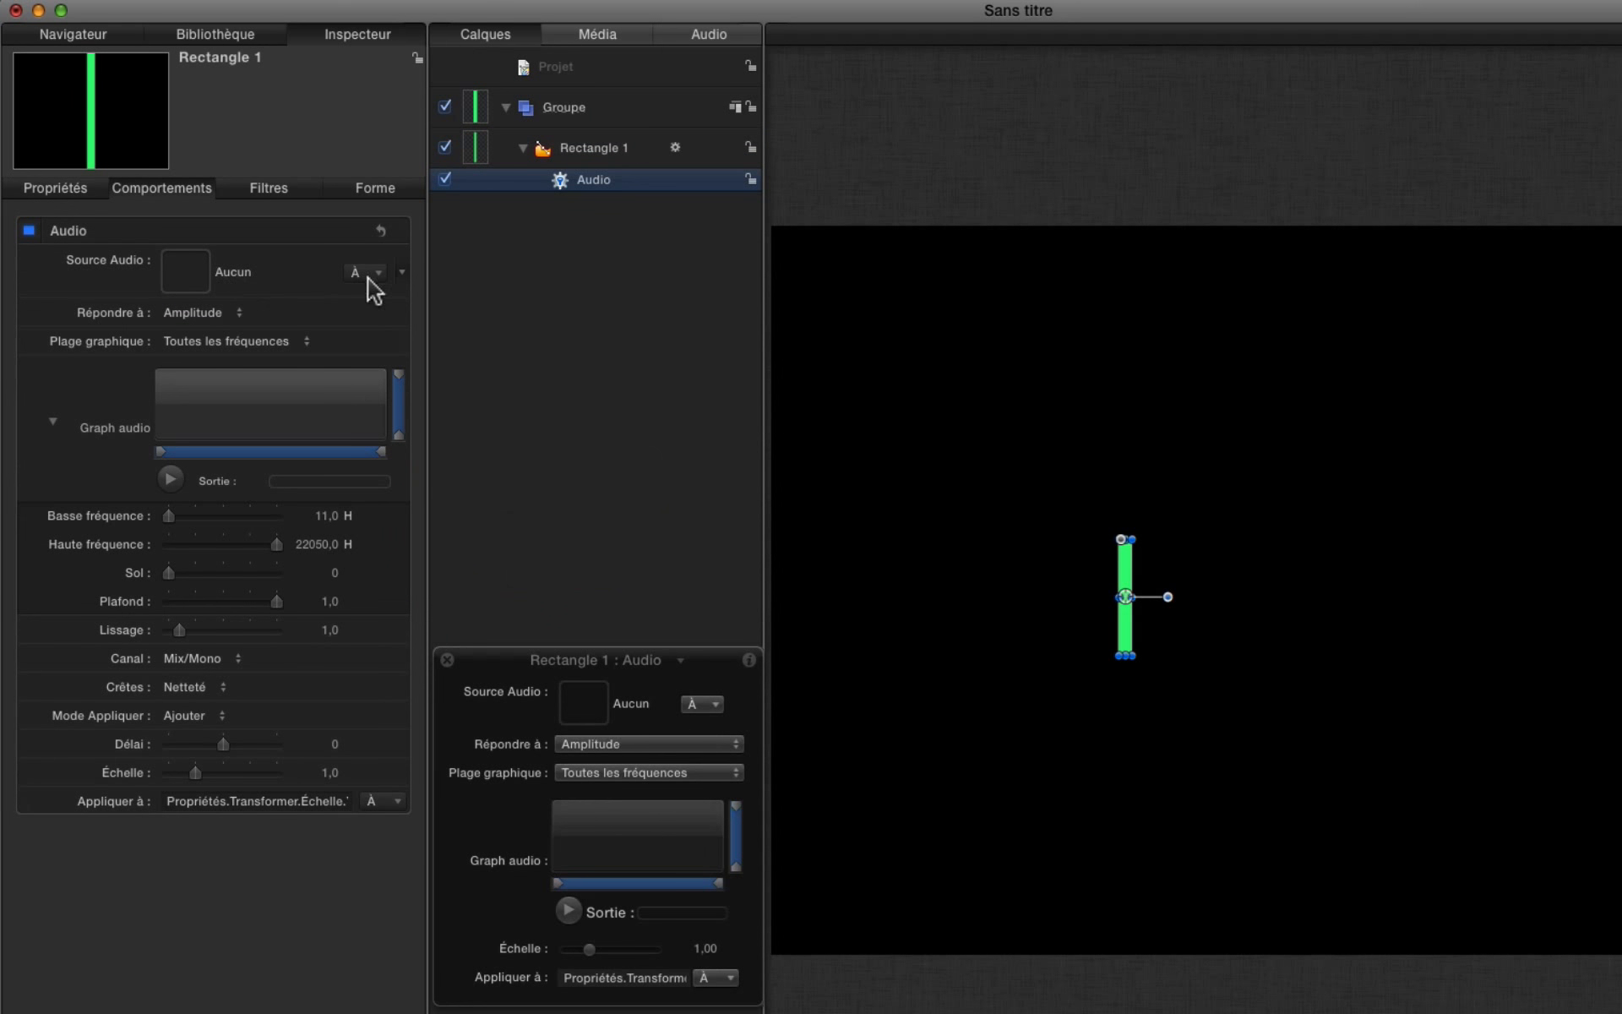
click(378, 272)
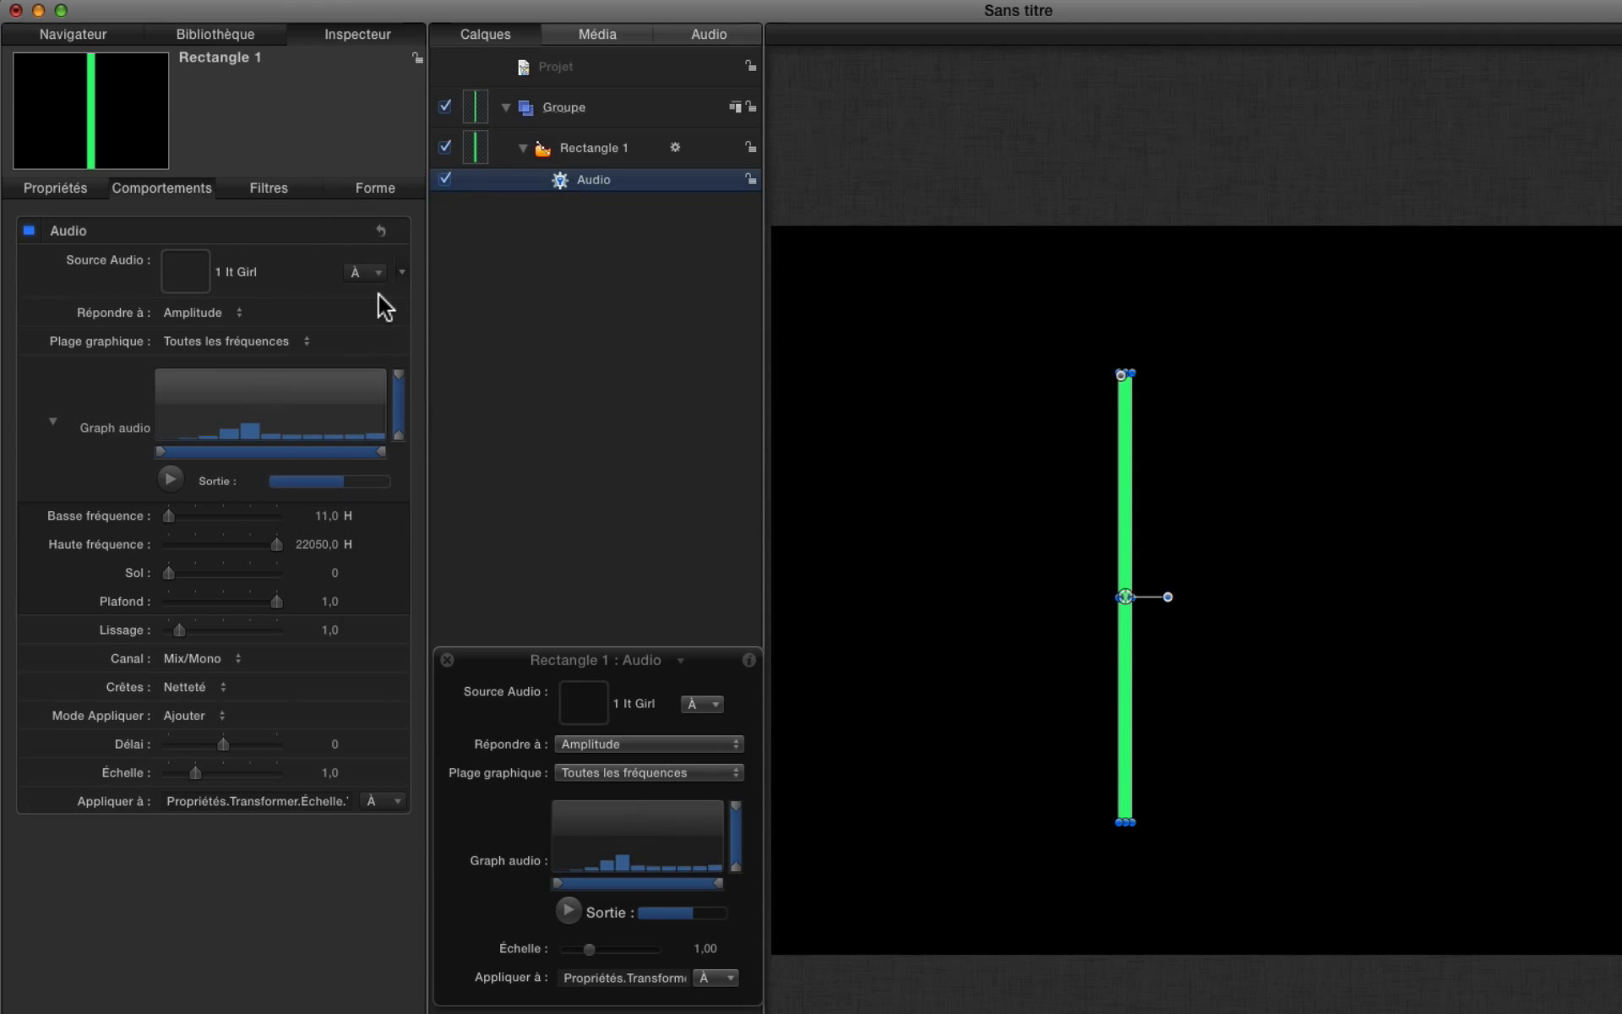
key(space)
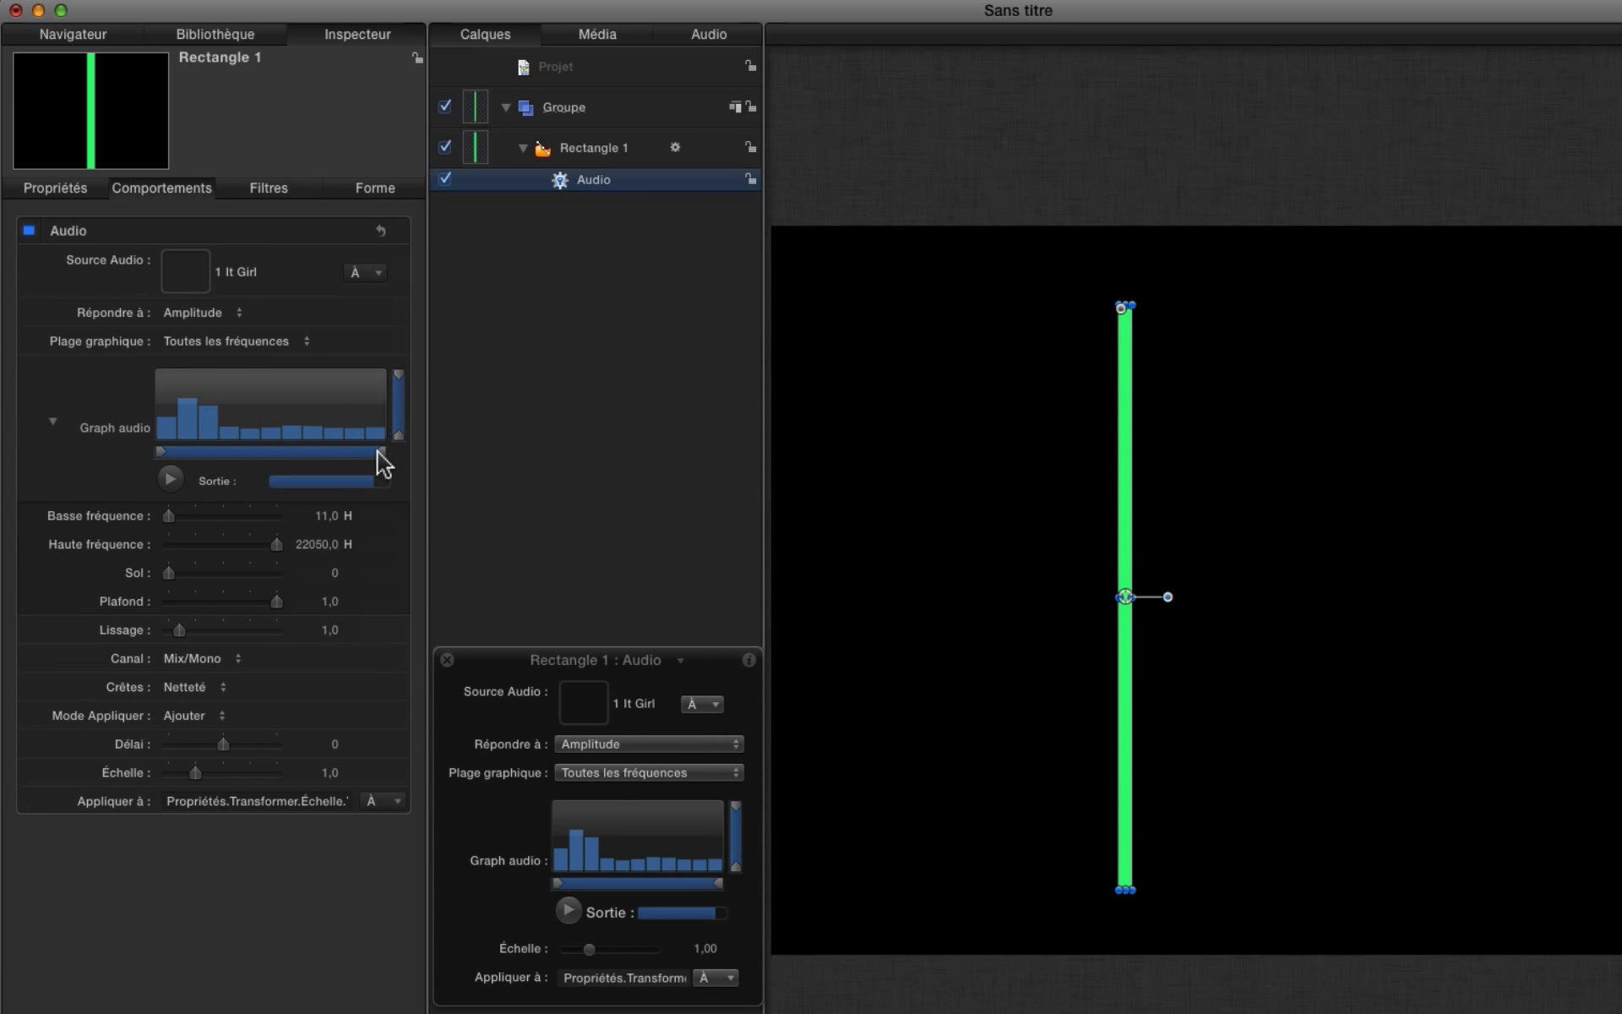
Limit the Audio behavior to a Haute fréquence of 177,3, with Plafond 0,59, Sol 0,1 and Lissage 0.
drag(383, 463, 232, 453)
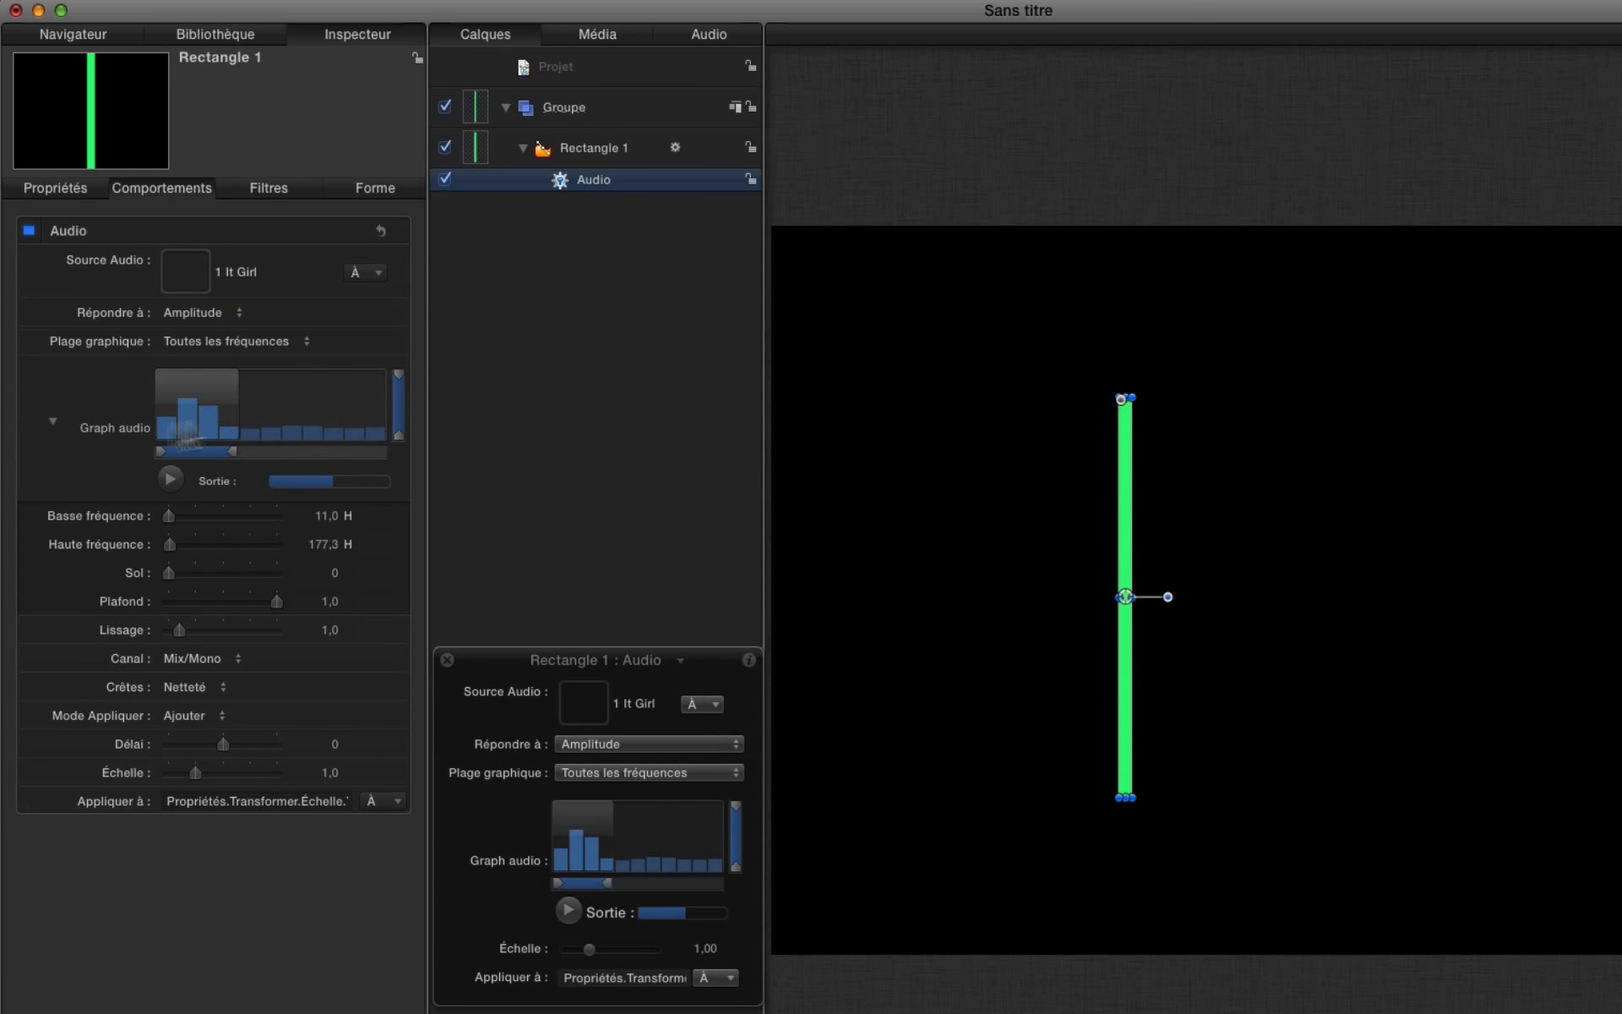
drag(398, 375, 396, 387)
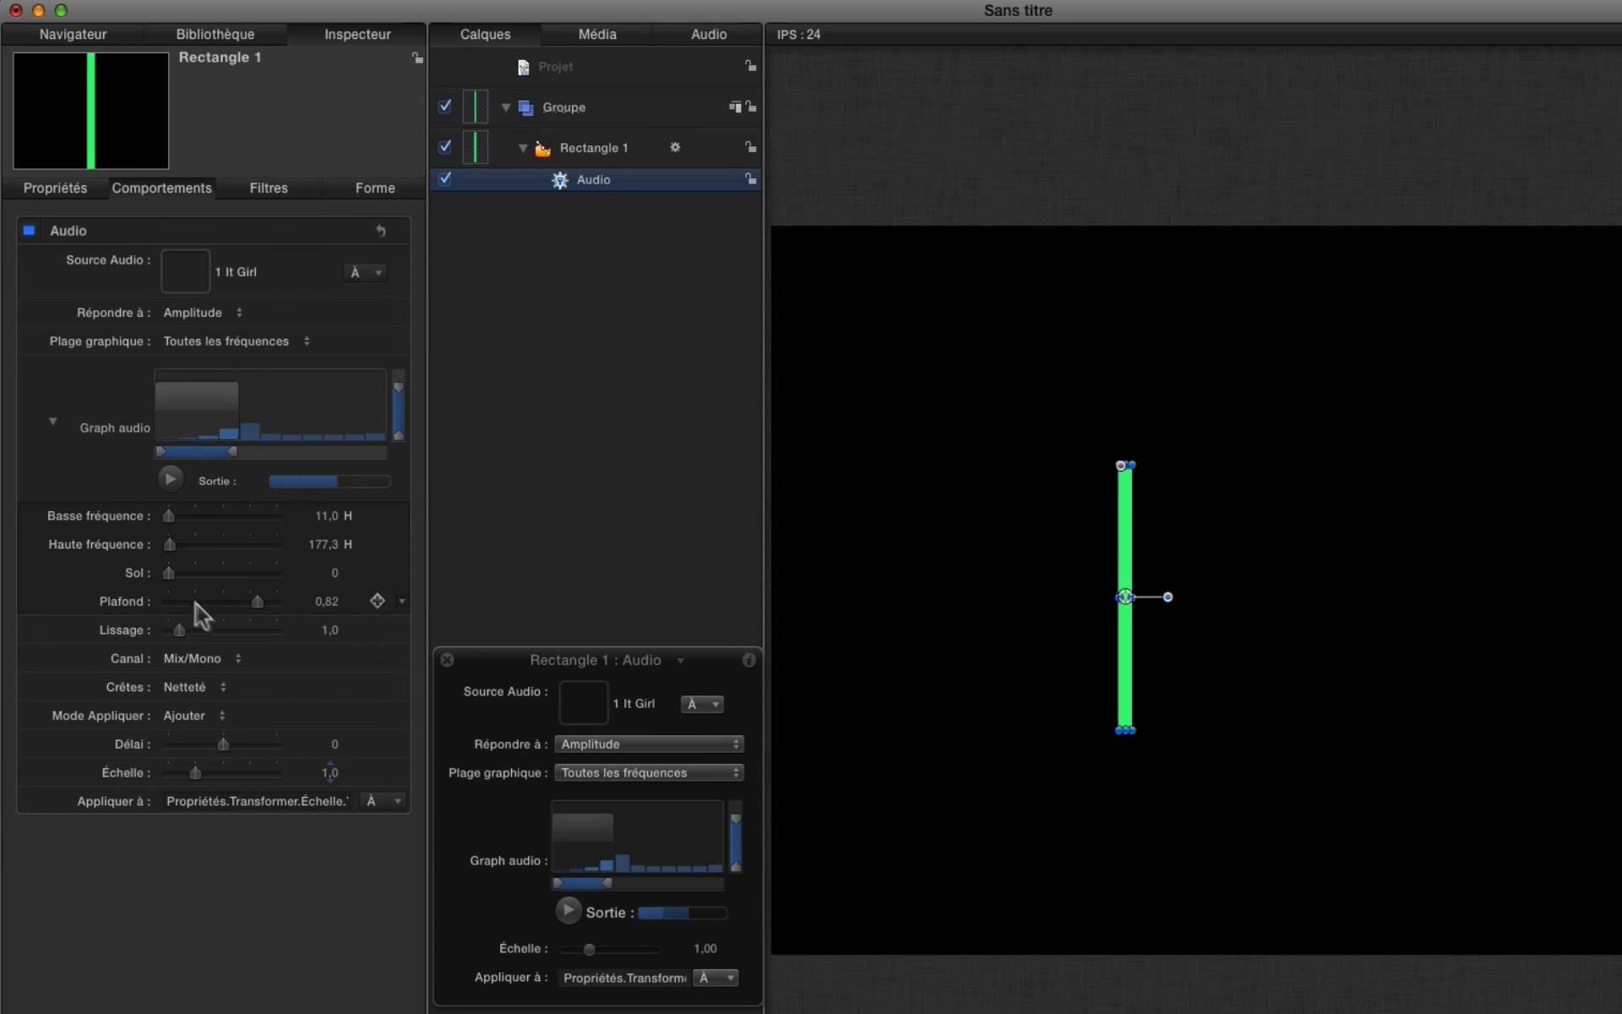
drag(169, 575, 47, 606)
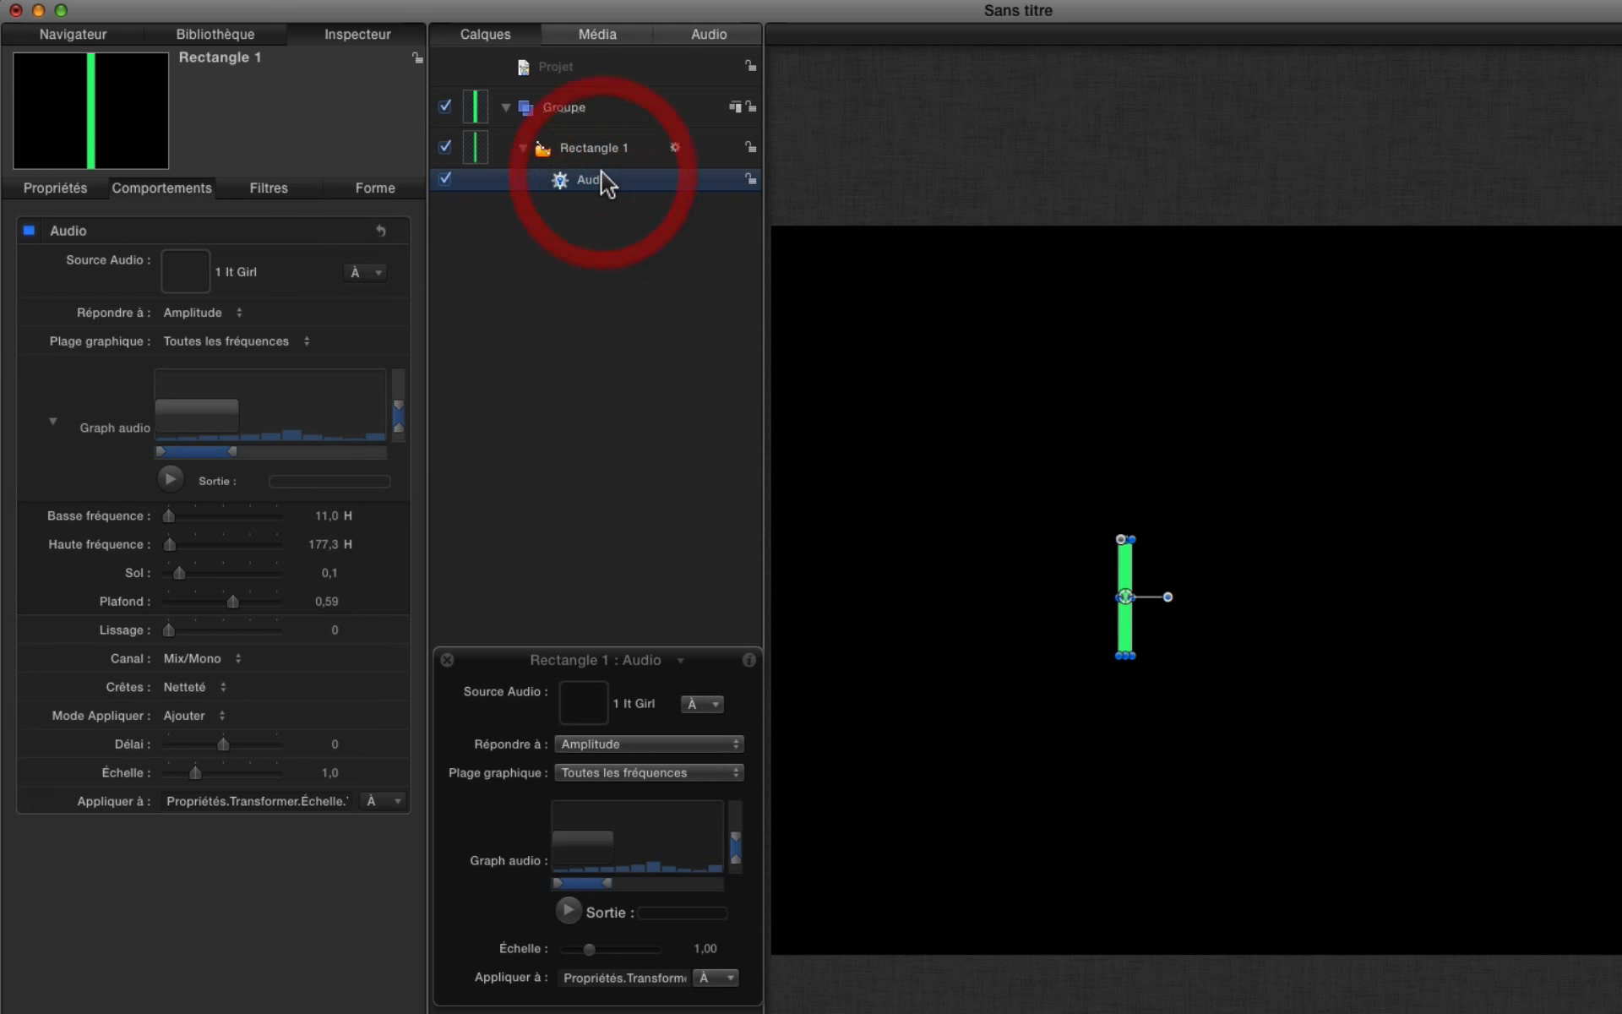
Draw a yellow circle at about X 545,7 px, Y 156 px with the circle tool, then select the green rectangle's layer.
click(471, 113)
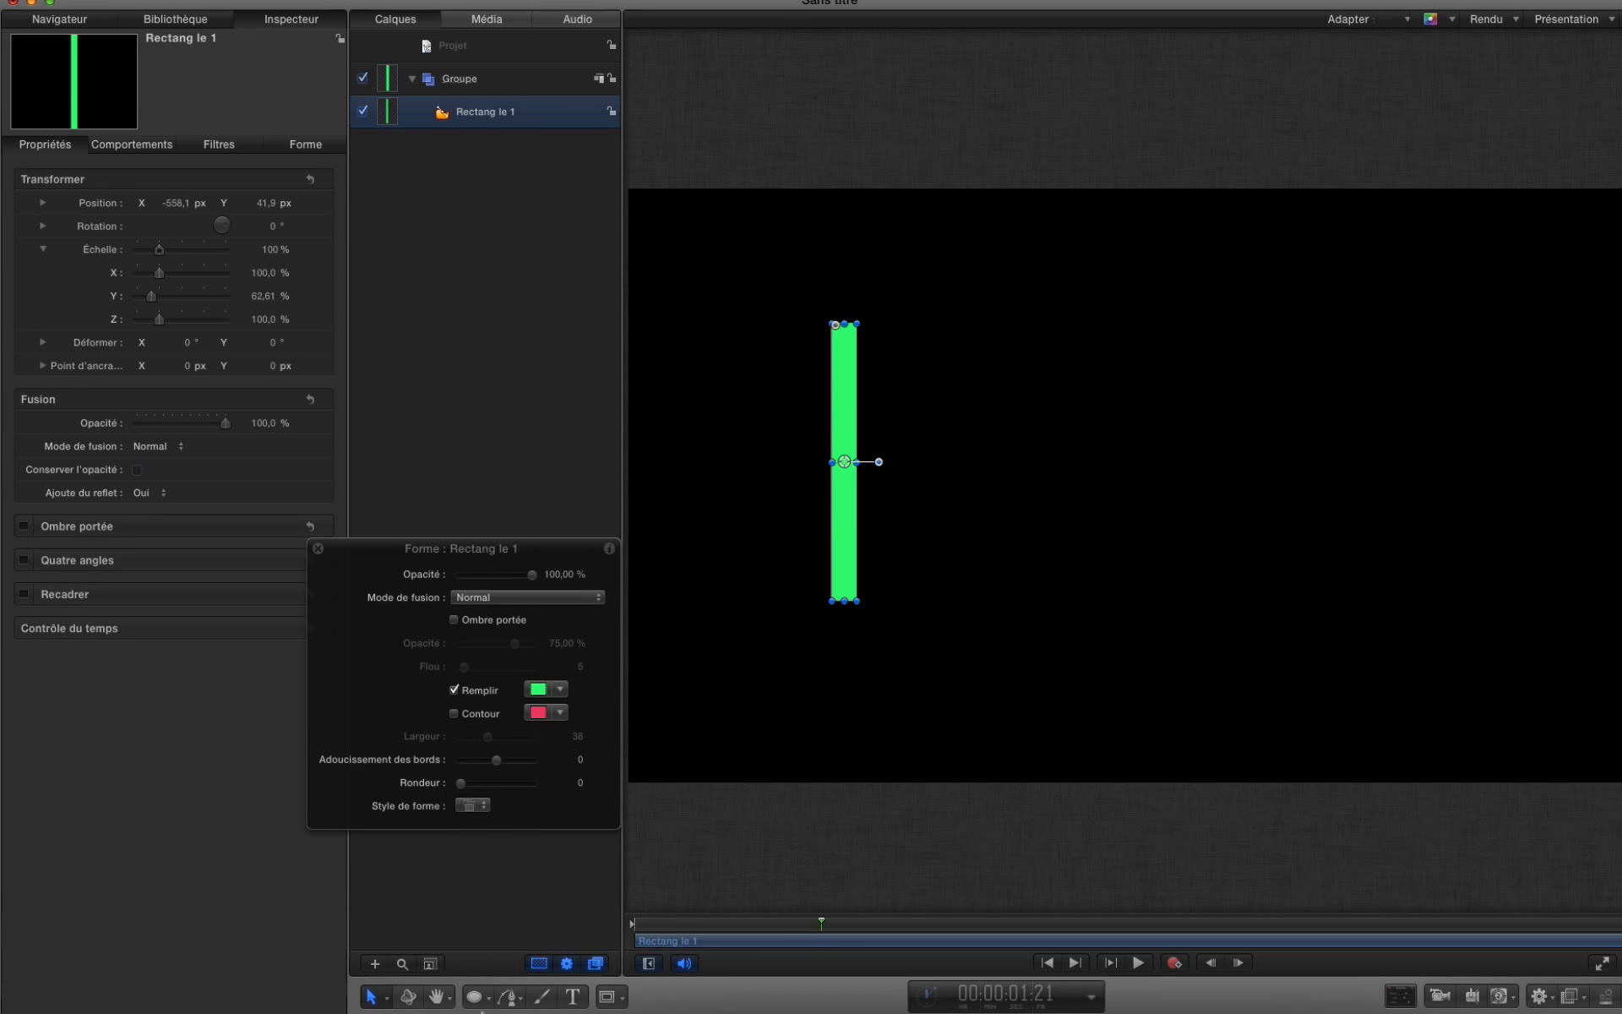
drag(479, 1001, 507, 935)
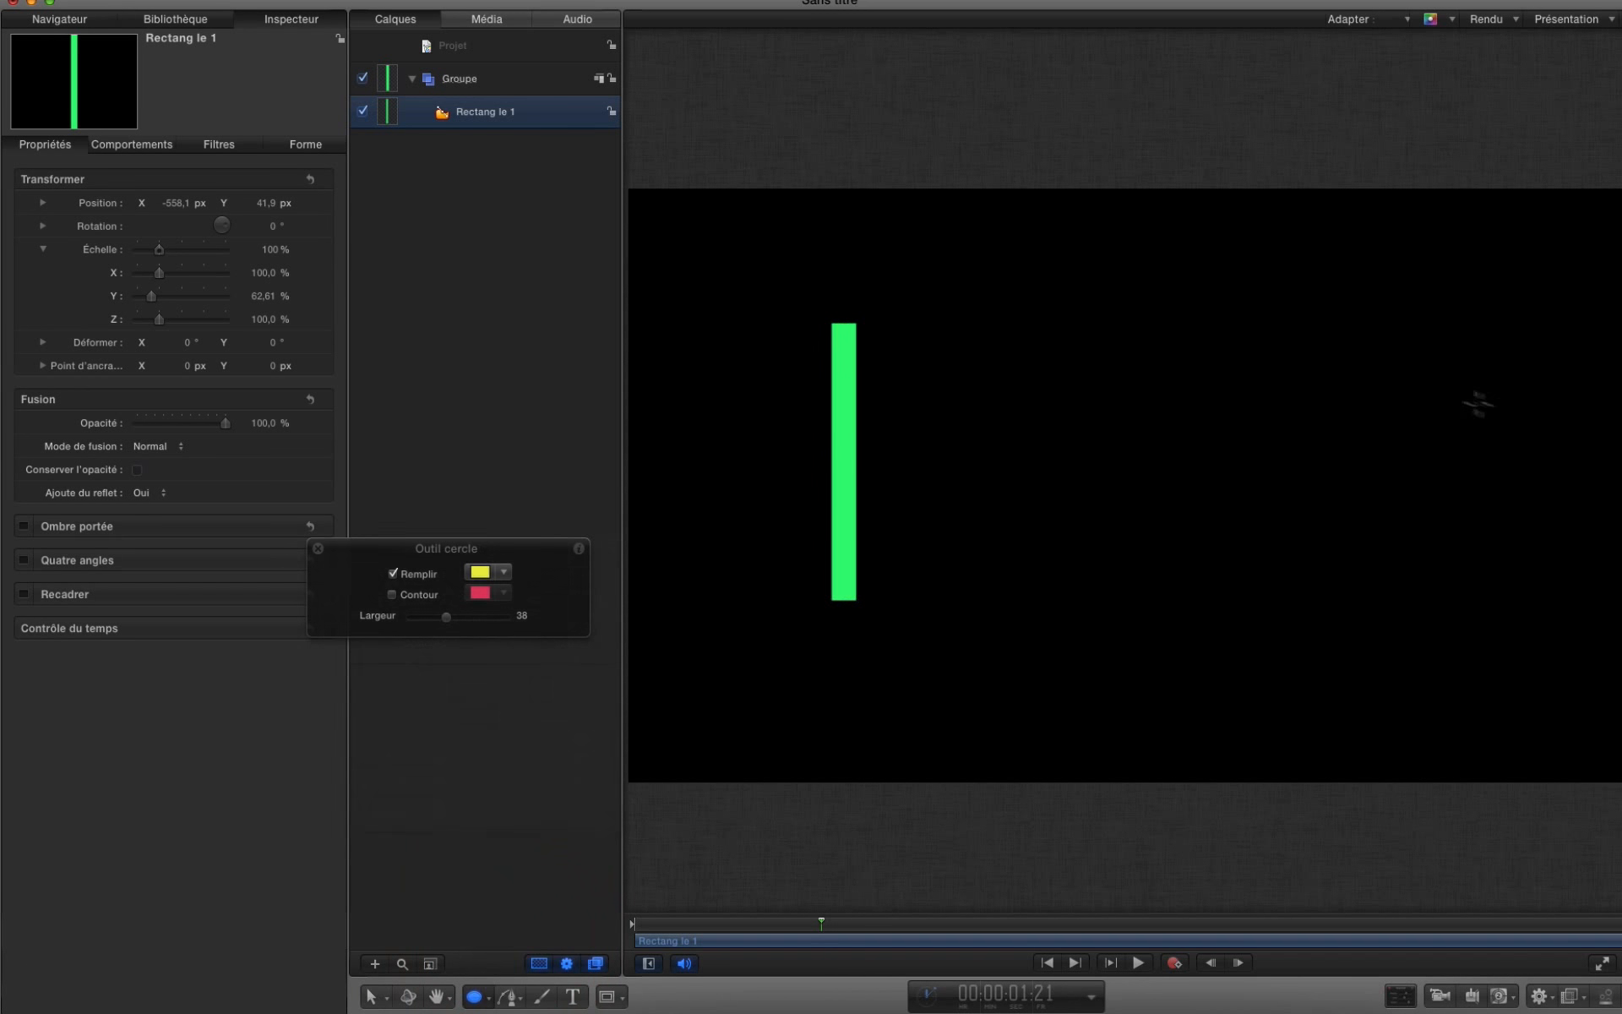
drag(1435, 365, 1494, 465)
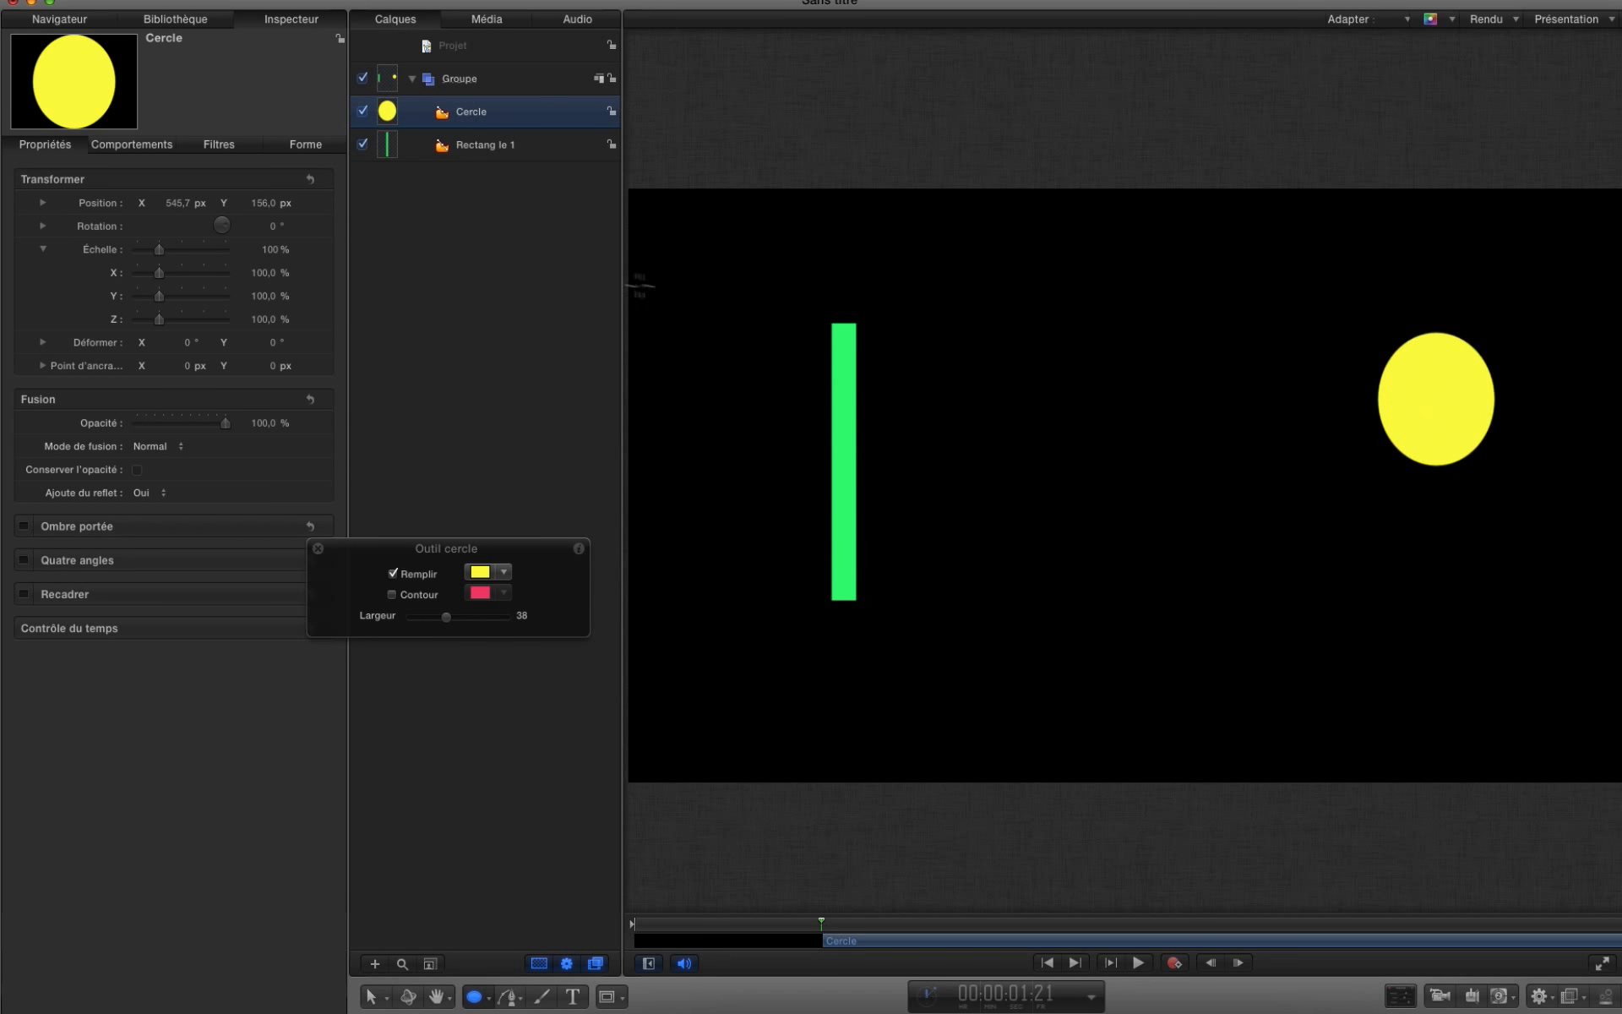
click(541, 154)
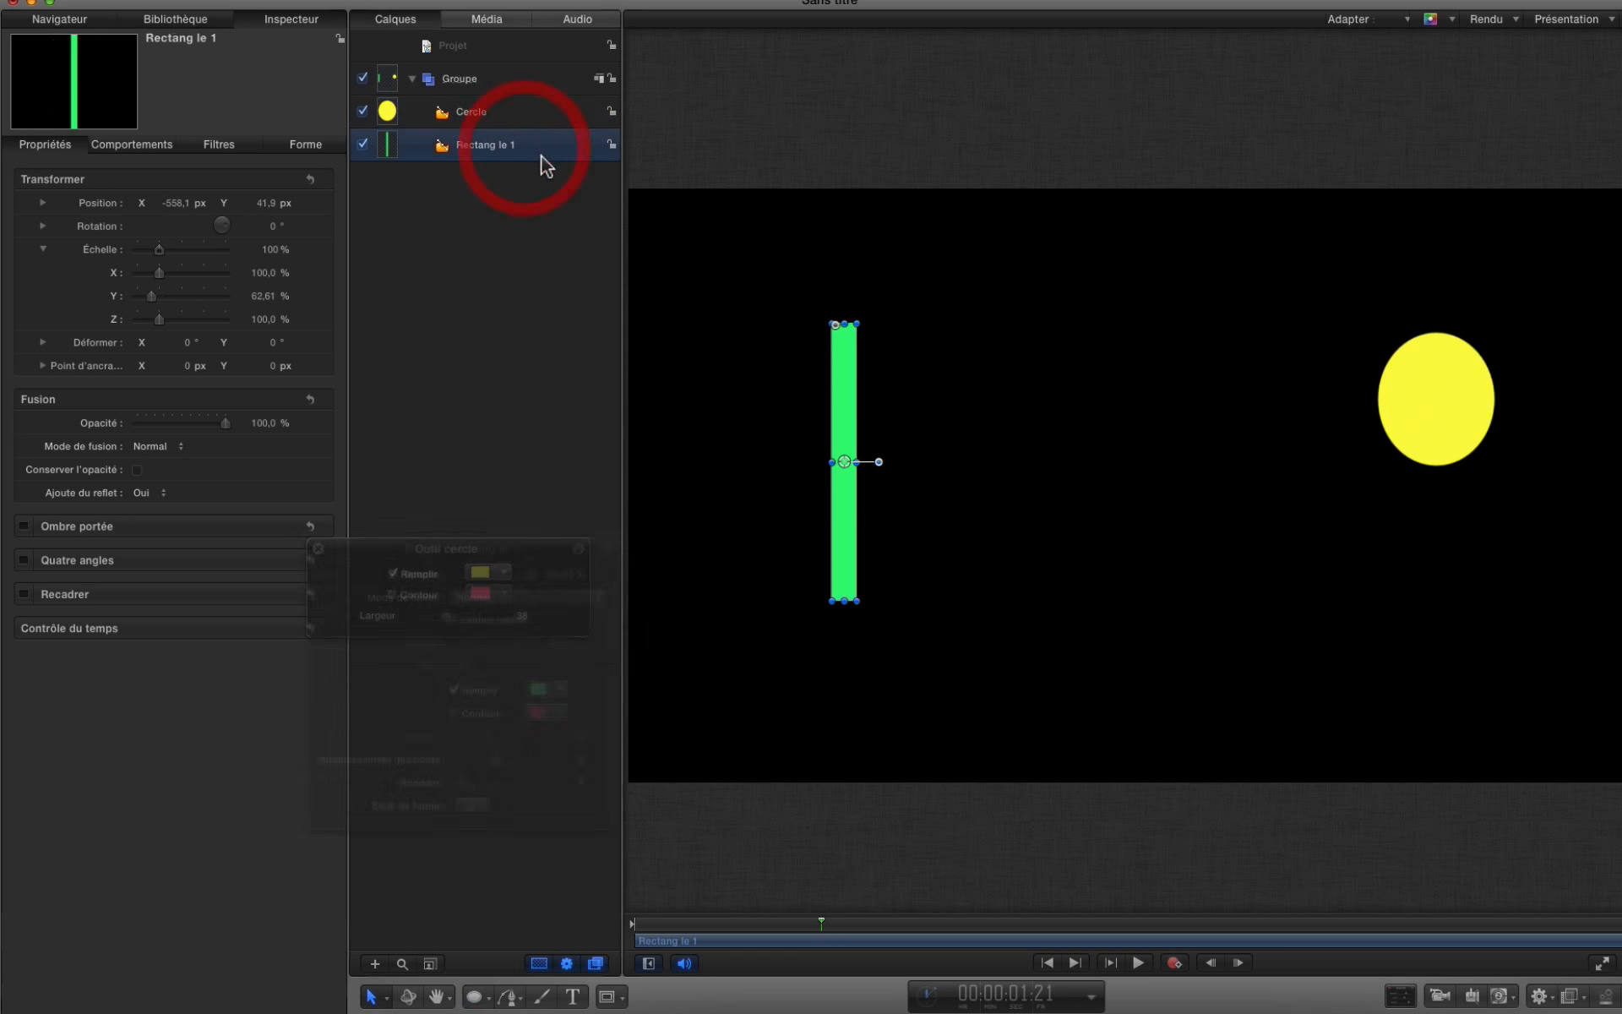
Add a Lier parameter behavior to Rectangle 1's Échelle, with Cercle as its source object.
right_click(105, 250)
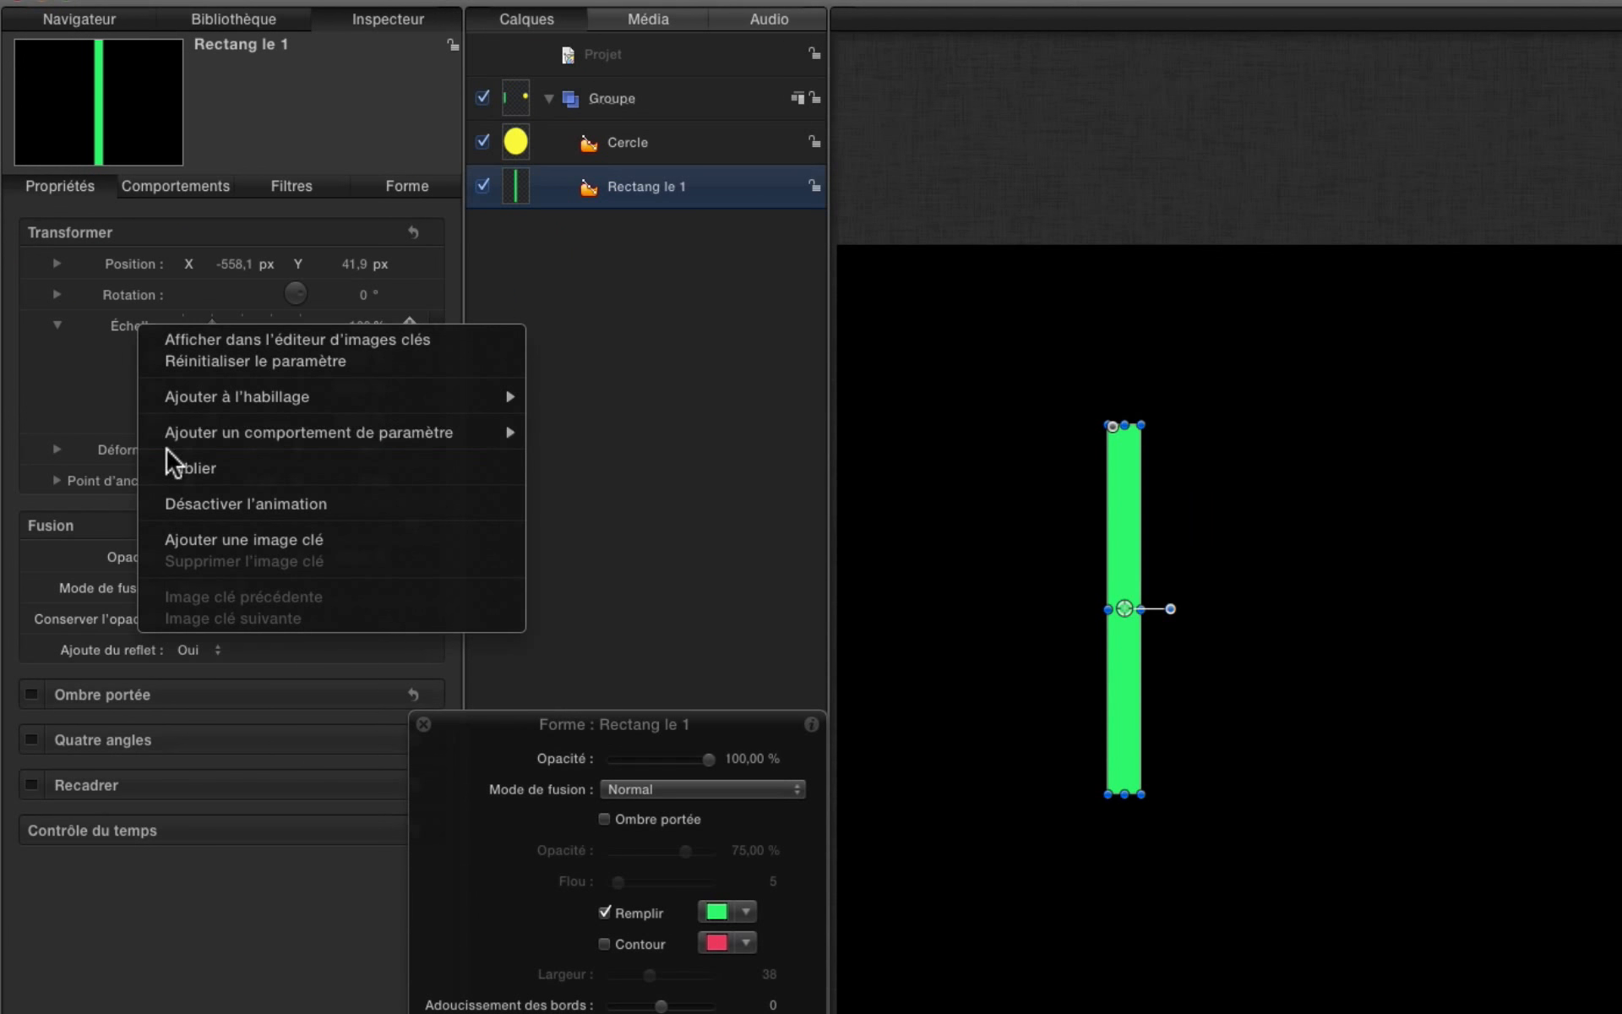
mouse_move(144, 330)
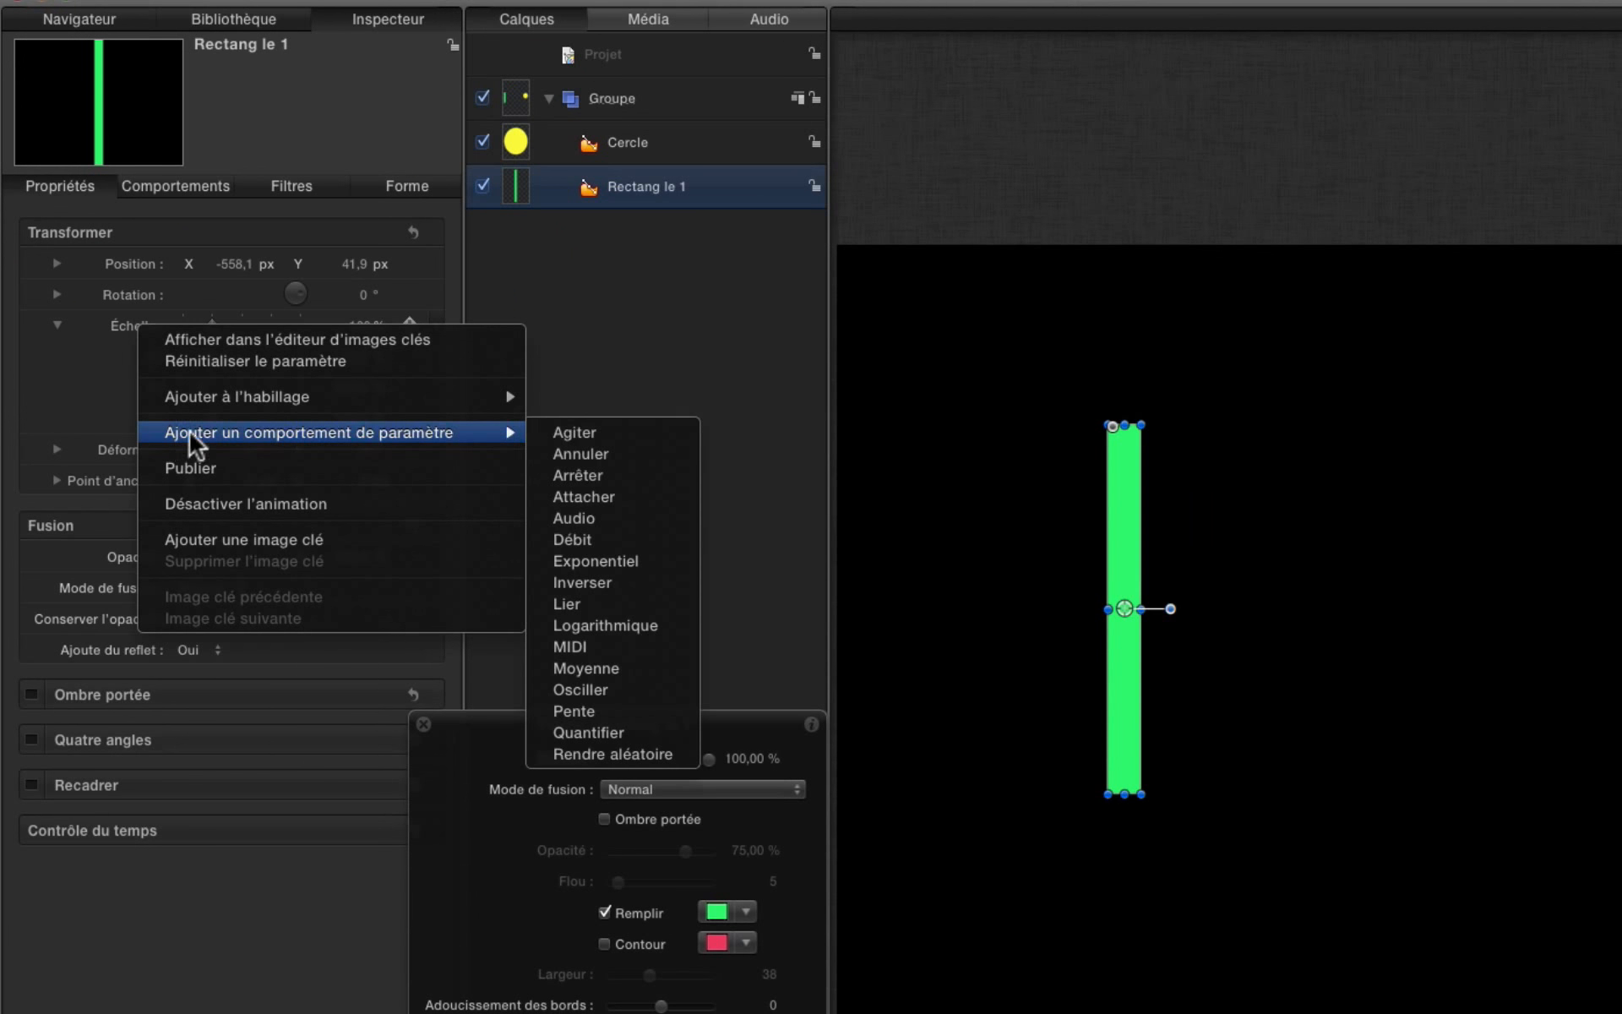
click(575, 605)
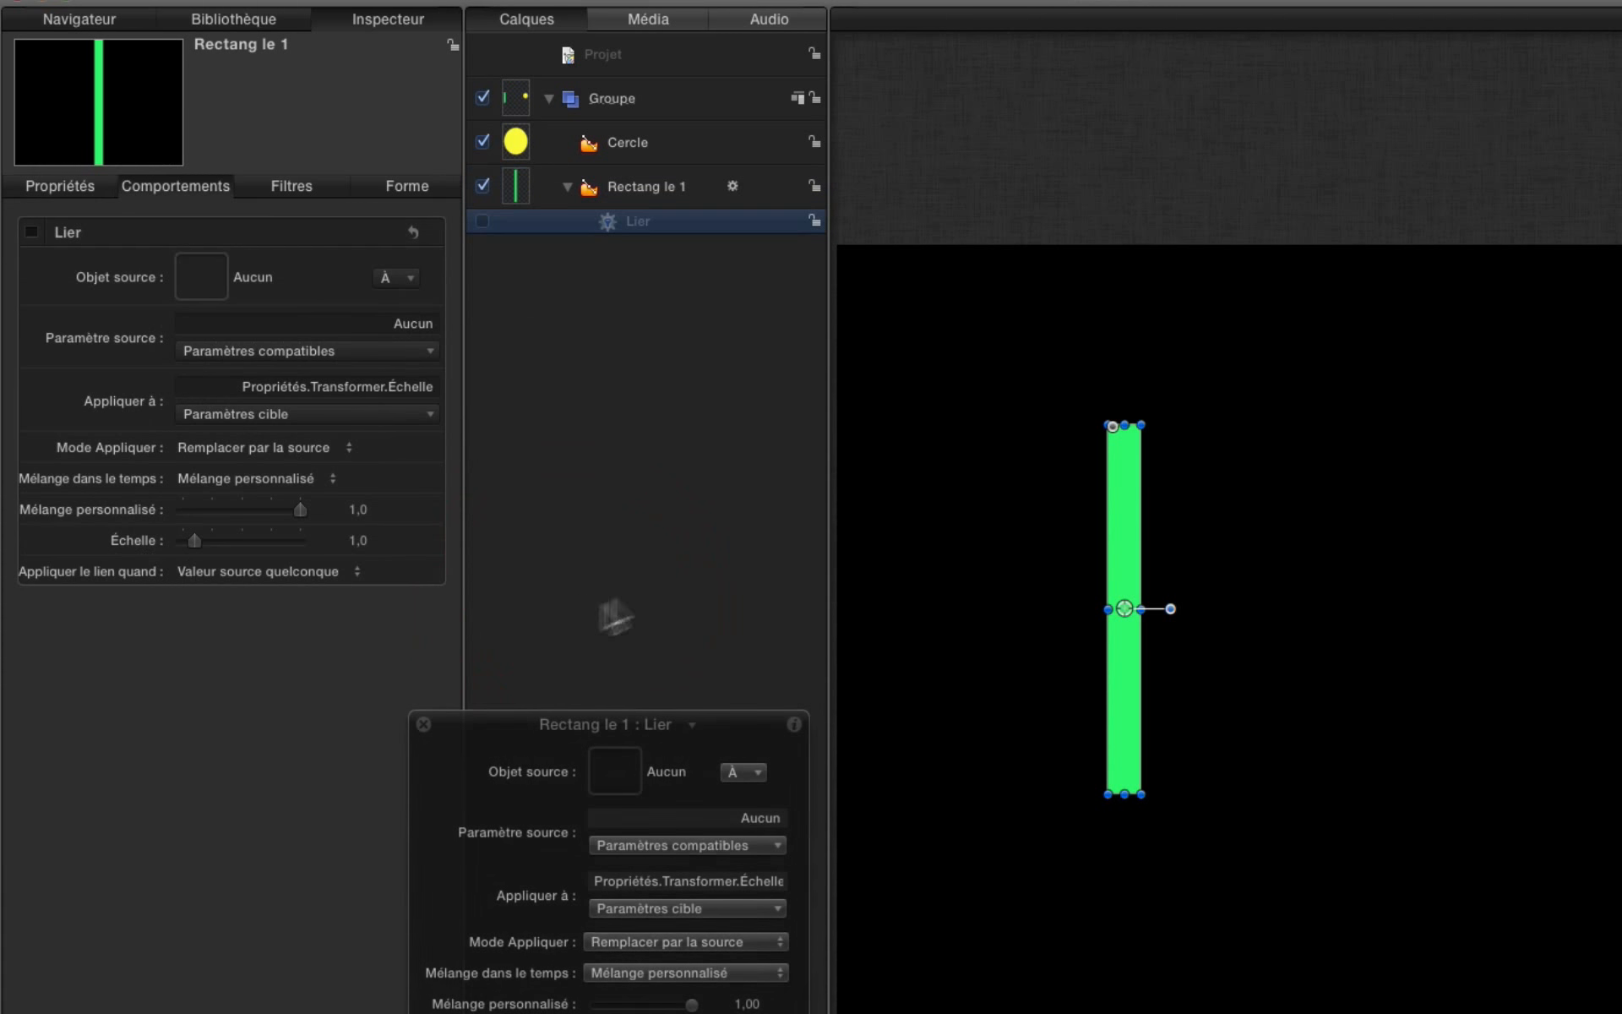
drag(621, 150, 196, 282)
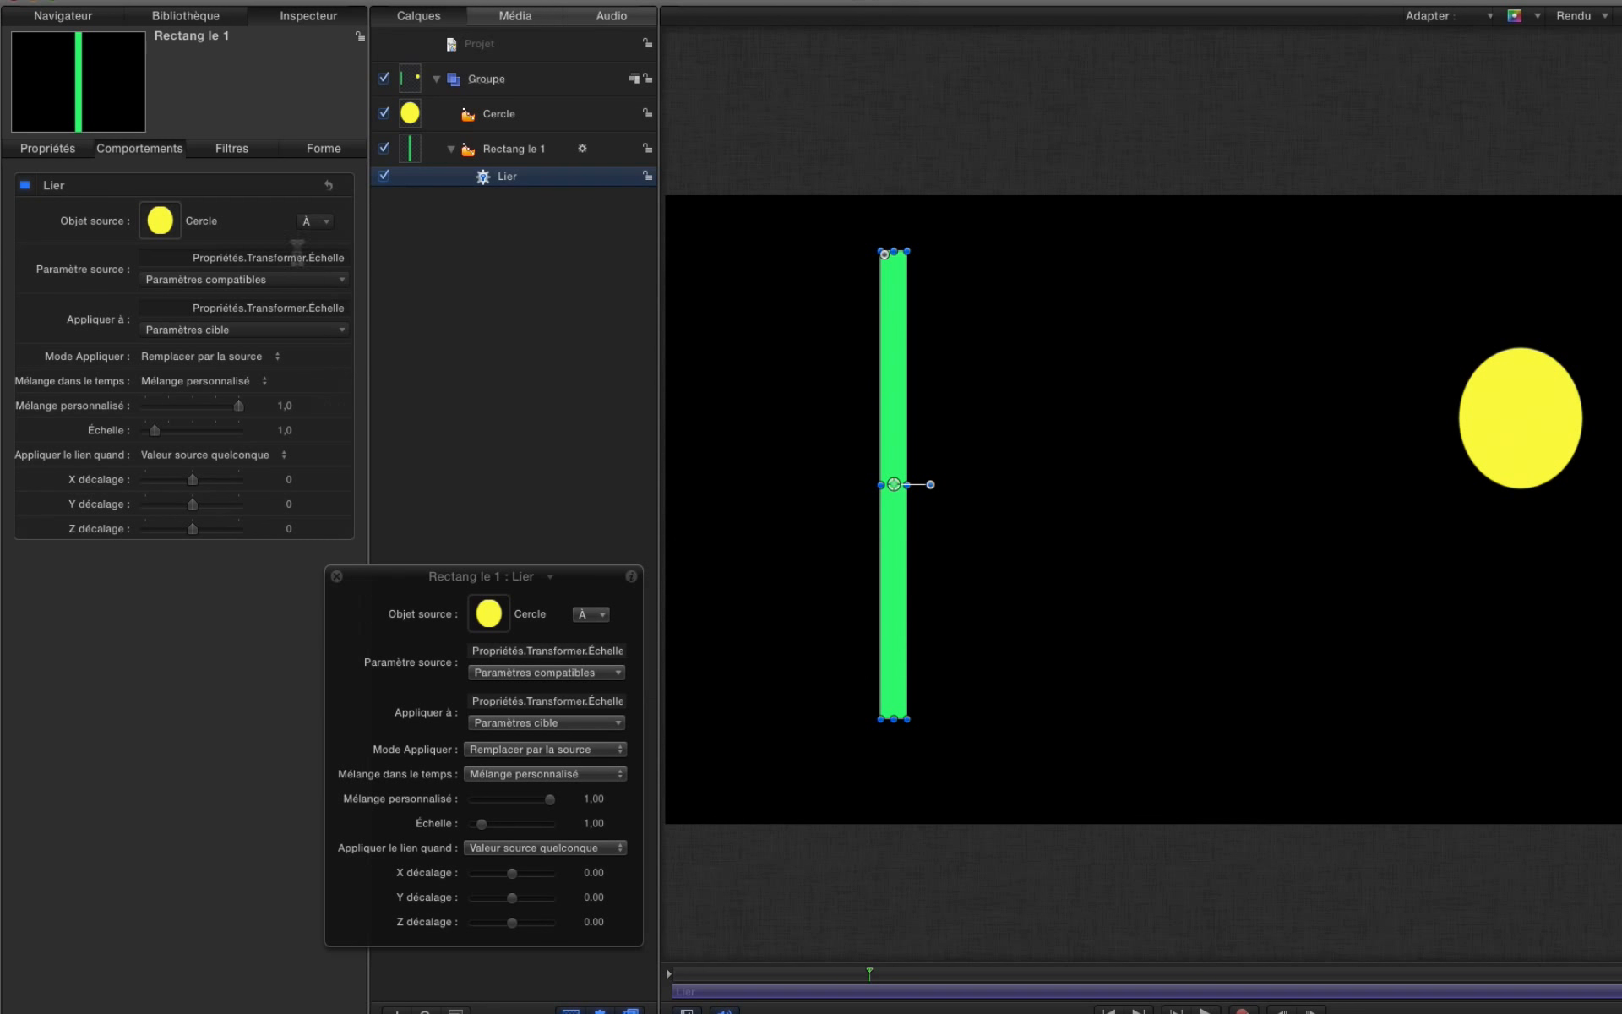
Set the Lier source parameter to Cercle's Position, and move the circle to about X 387,3 px, Y 332,1 px.
click(337, 278)
mouse_move(327, 293)
mouse_move(430, 406)
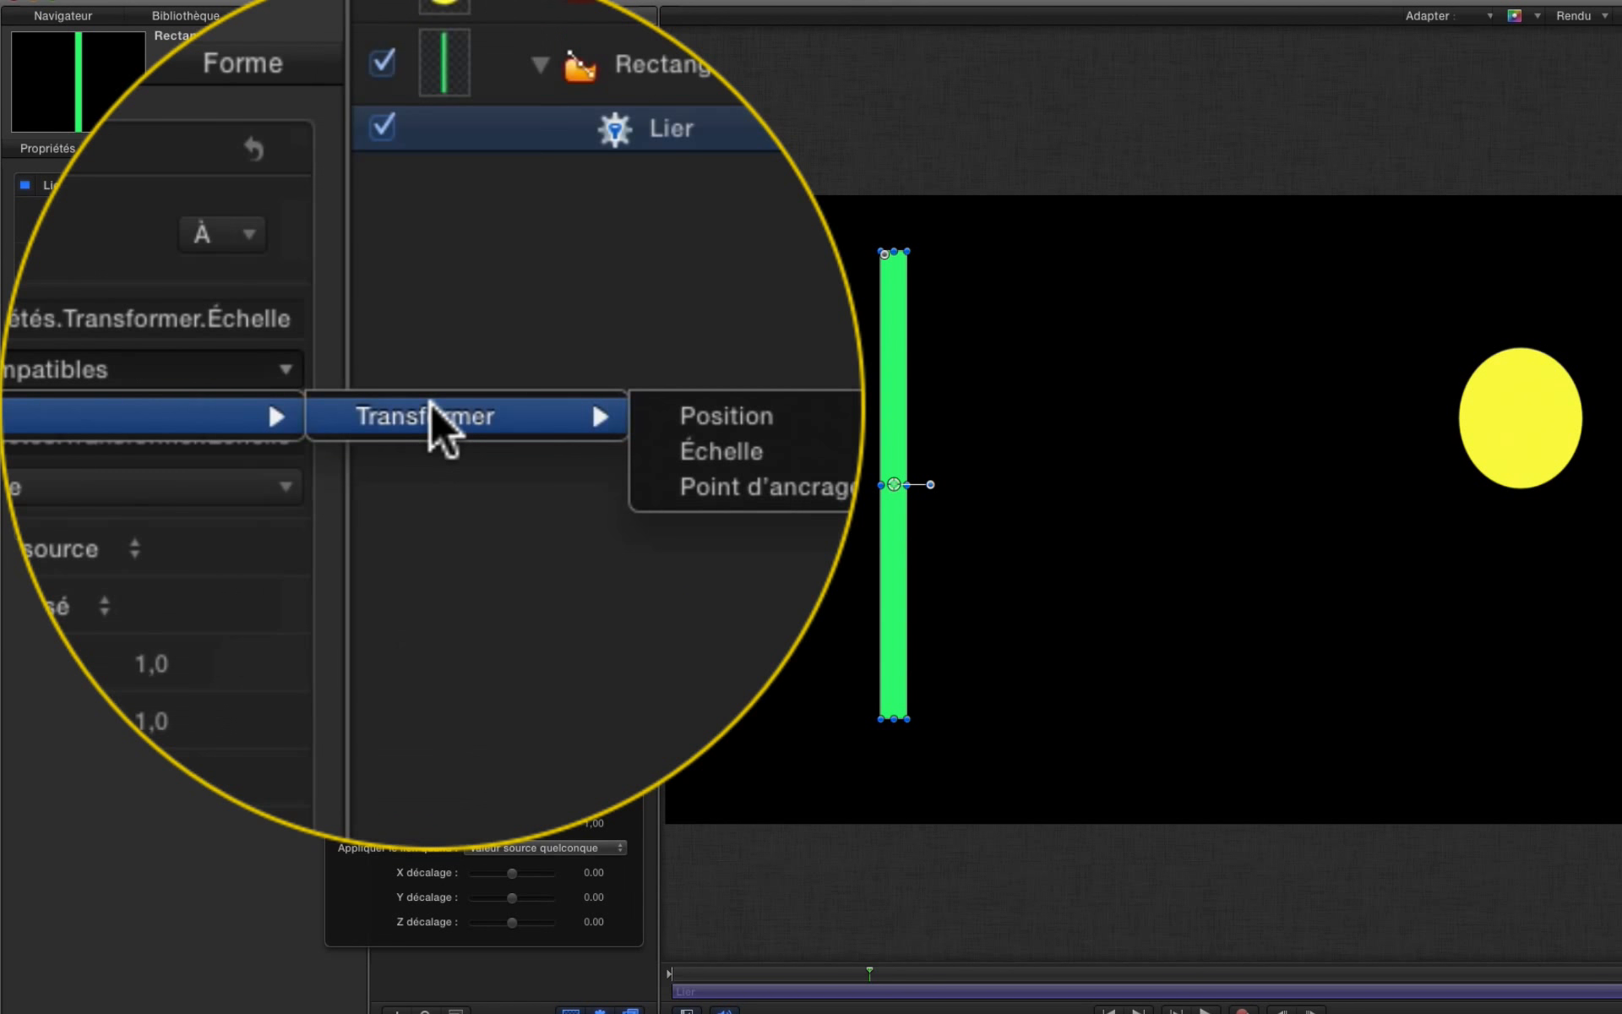
mouse_move(534, 405)
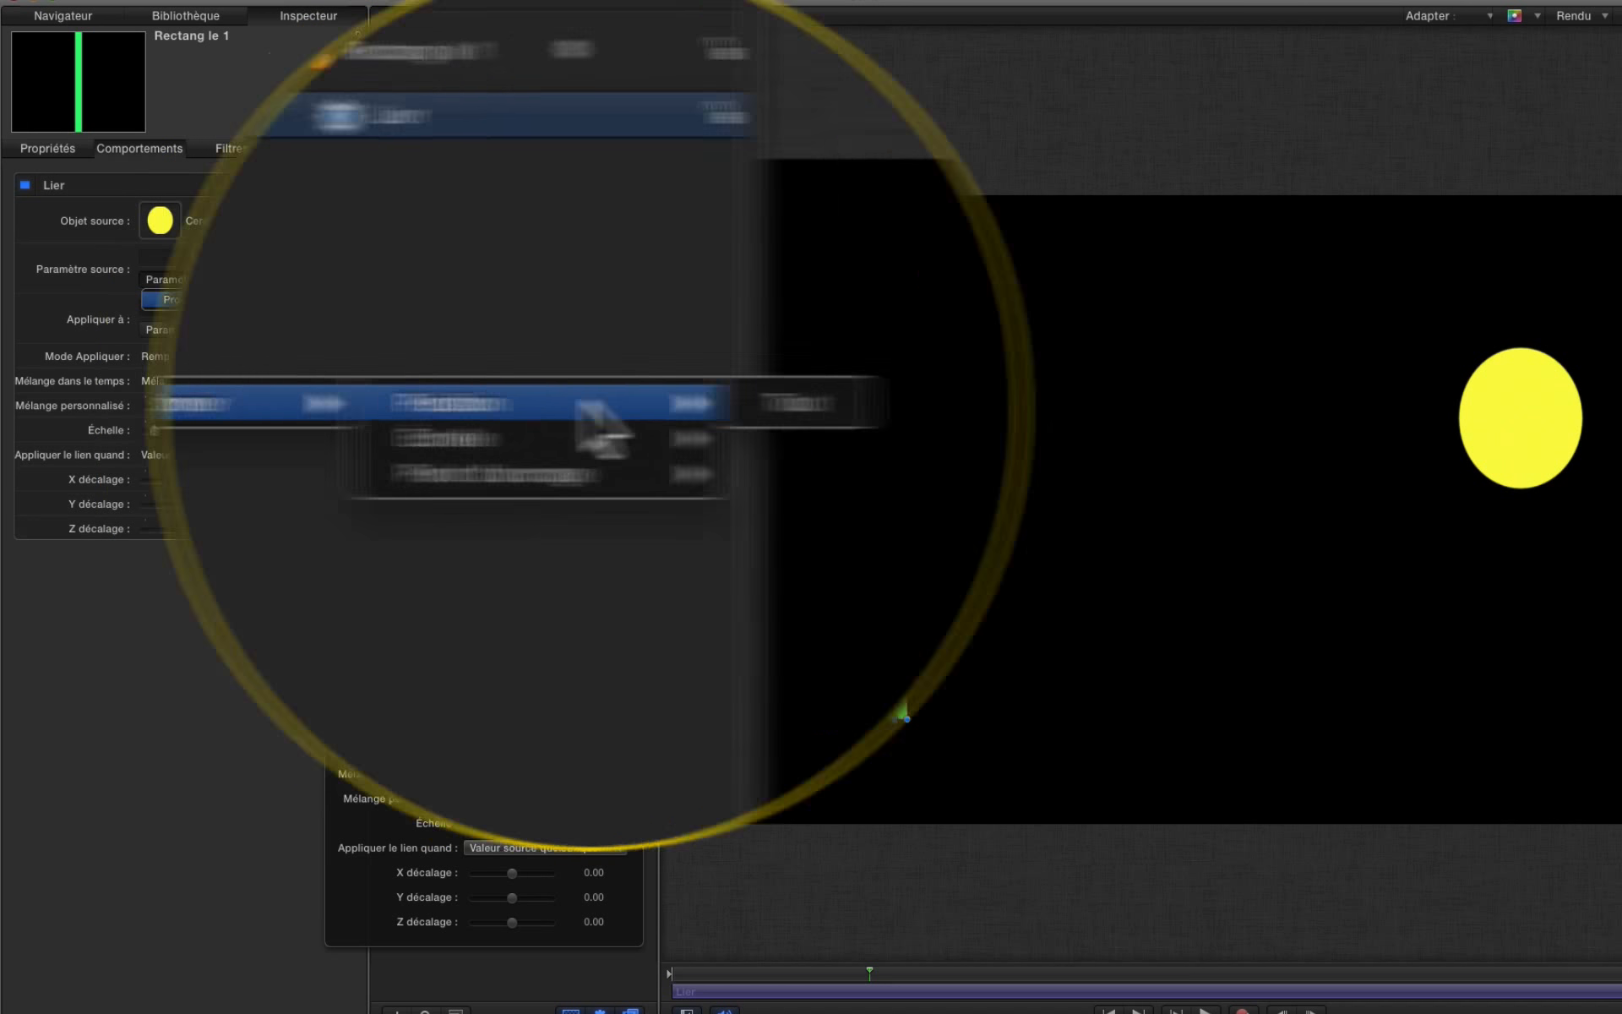
click(694, 297)
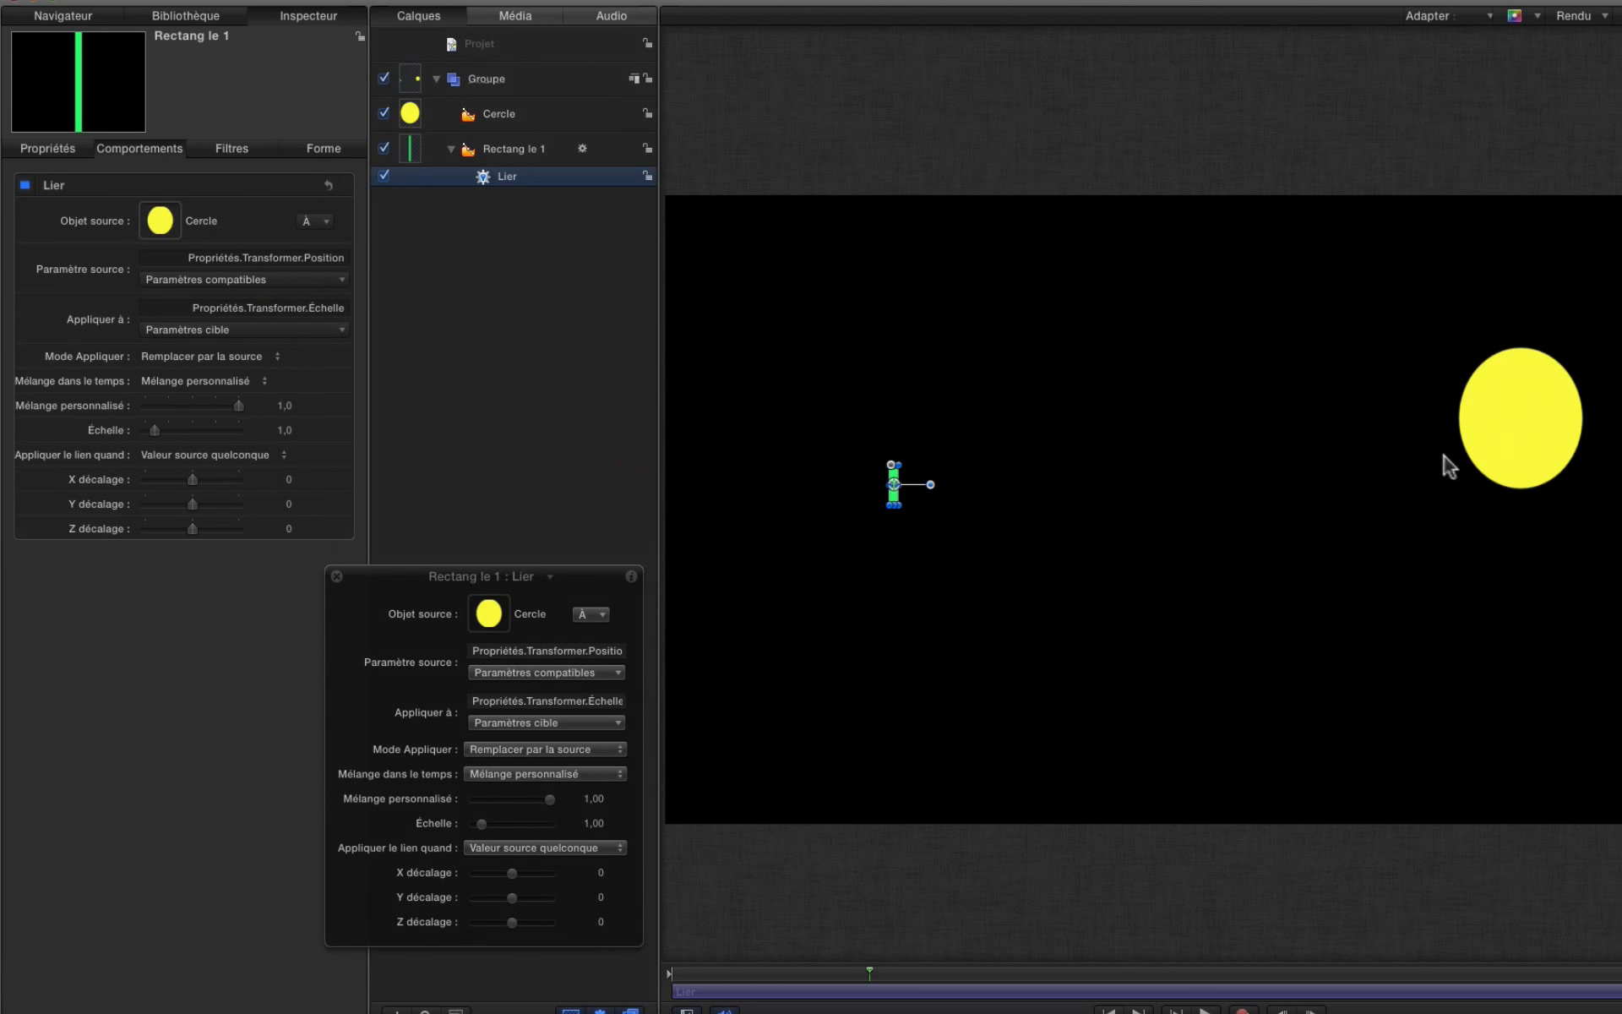
click(1521, 431)
drag(1521, 435, 1437, 321)
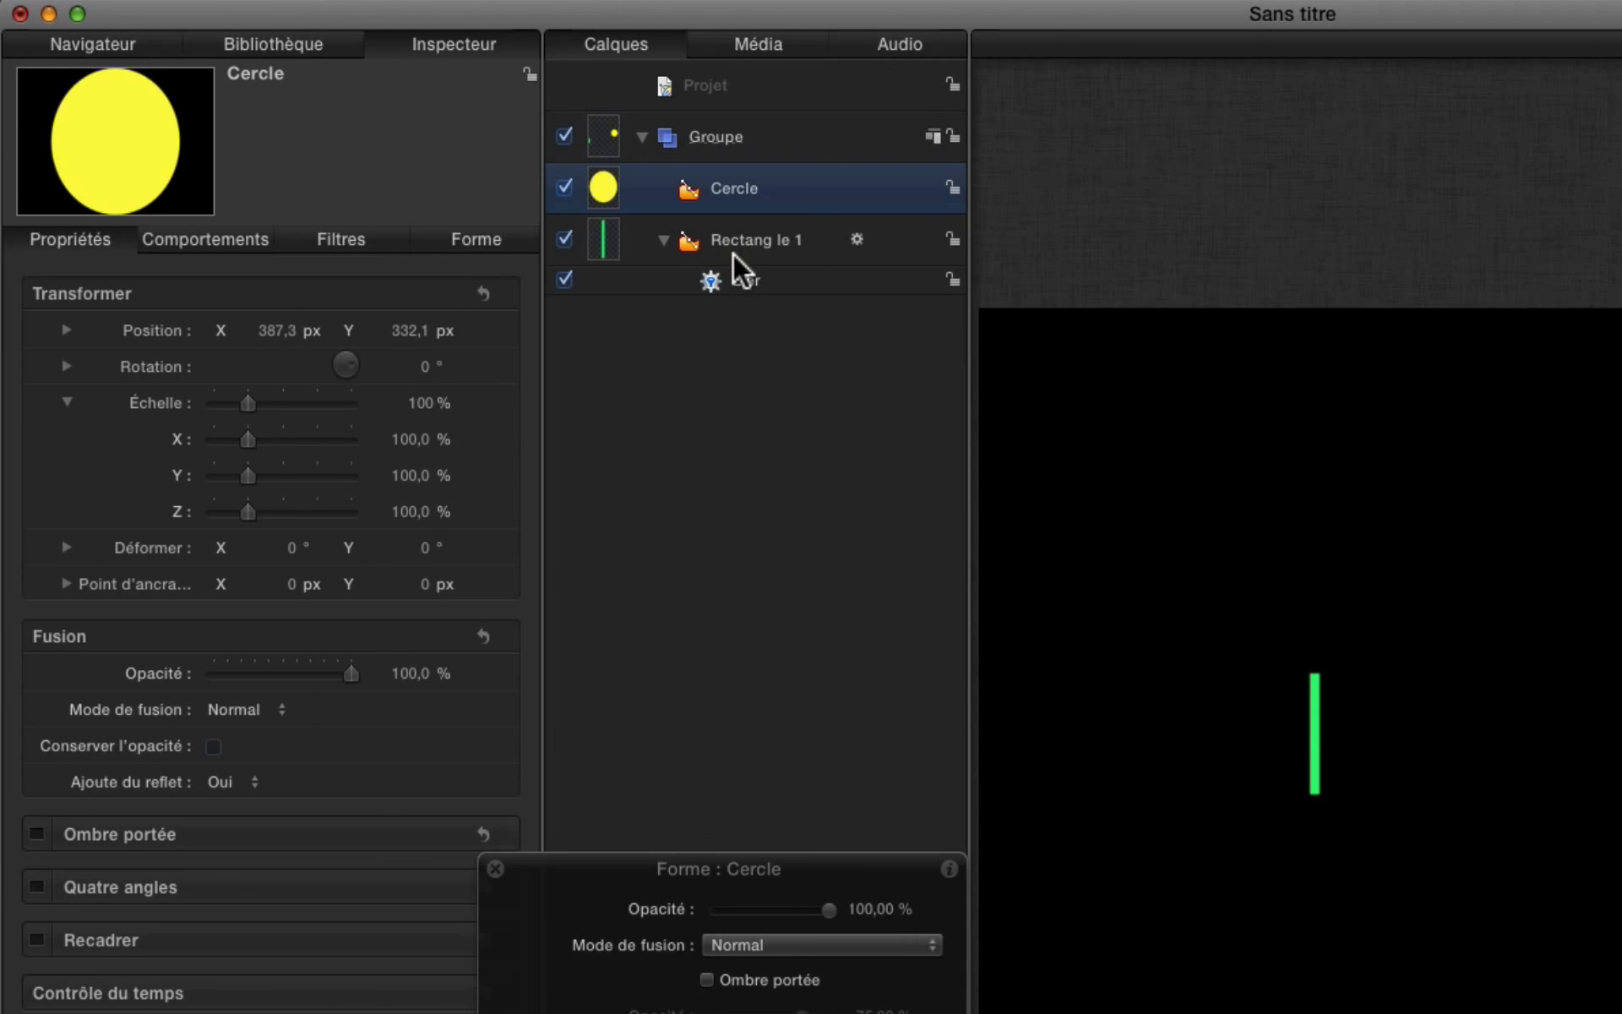
Keep Position as the Lier behavior's source parameter and apply the link to all axes of Rectangle 1's Position.
click(504, 157)
click(749, 281)
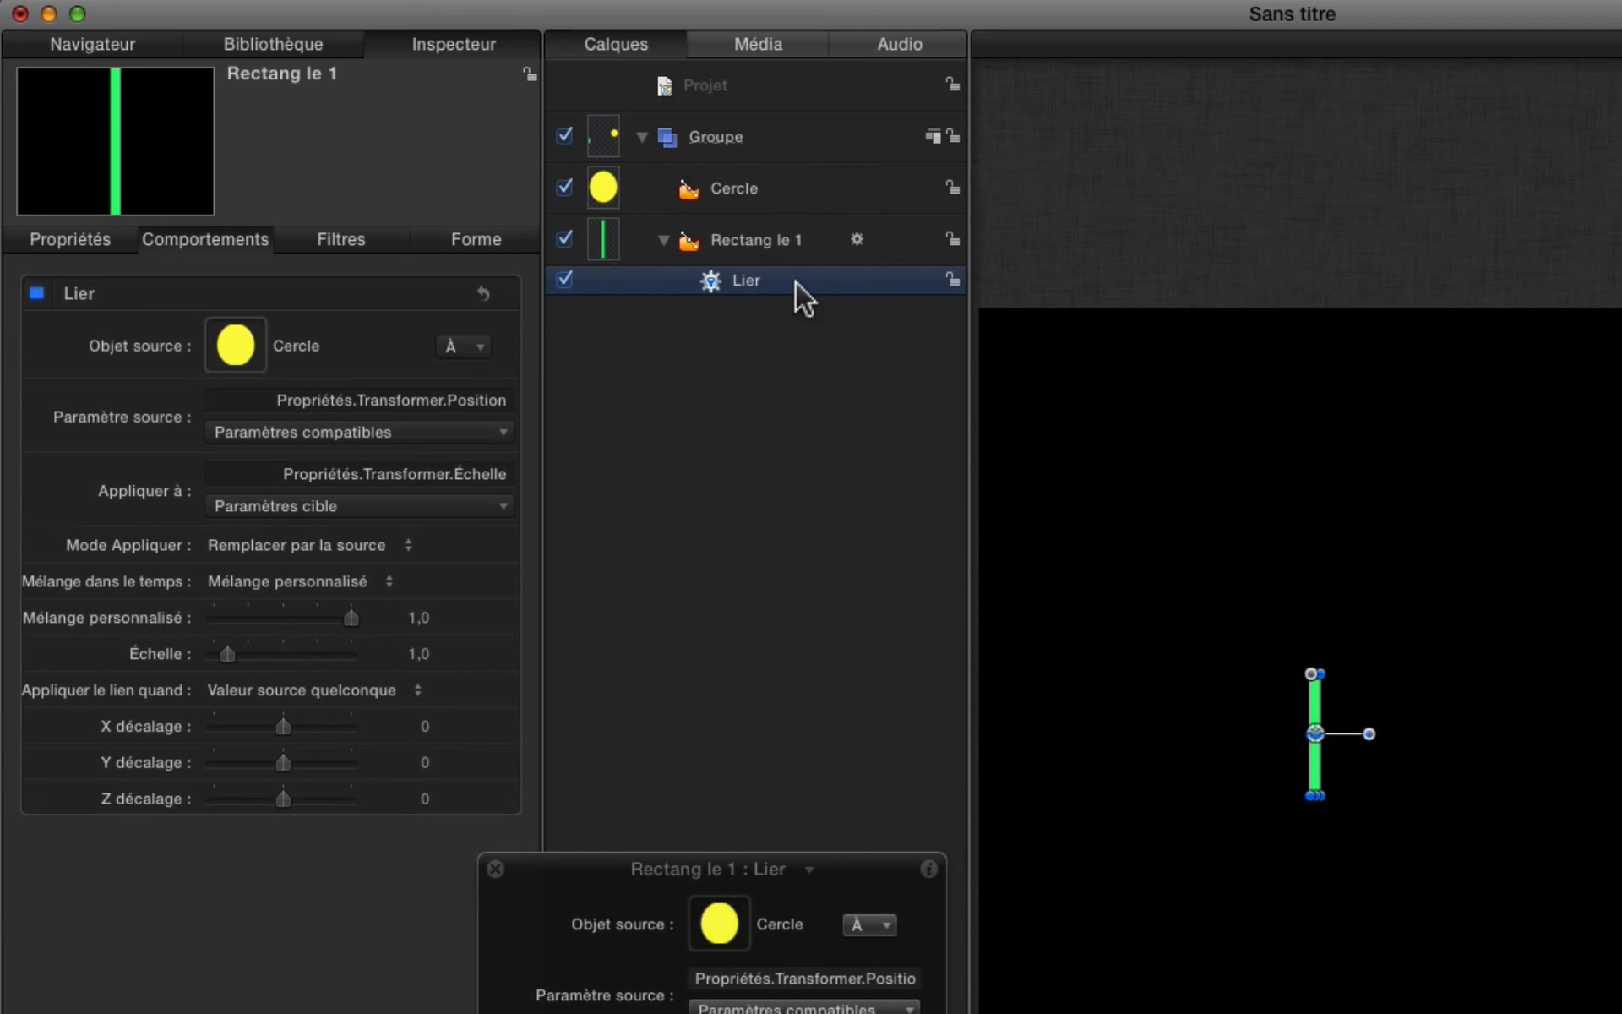
click(498, 431)
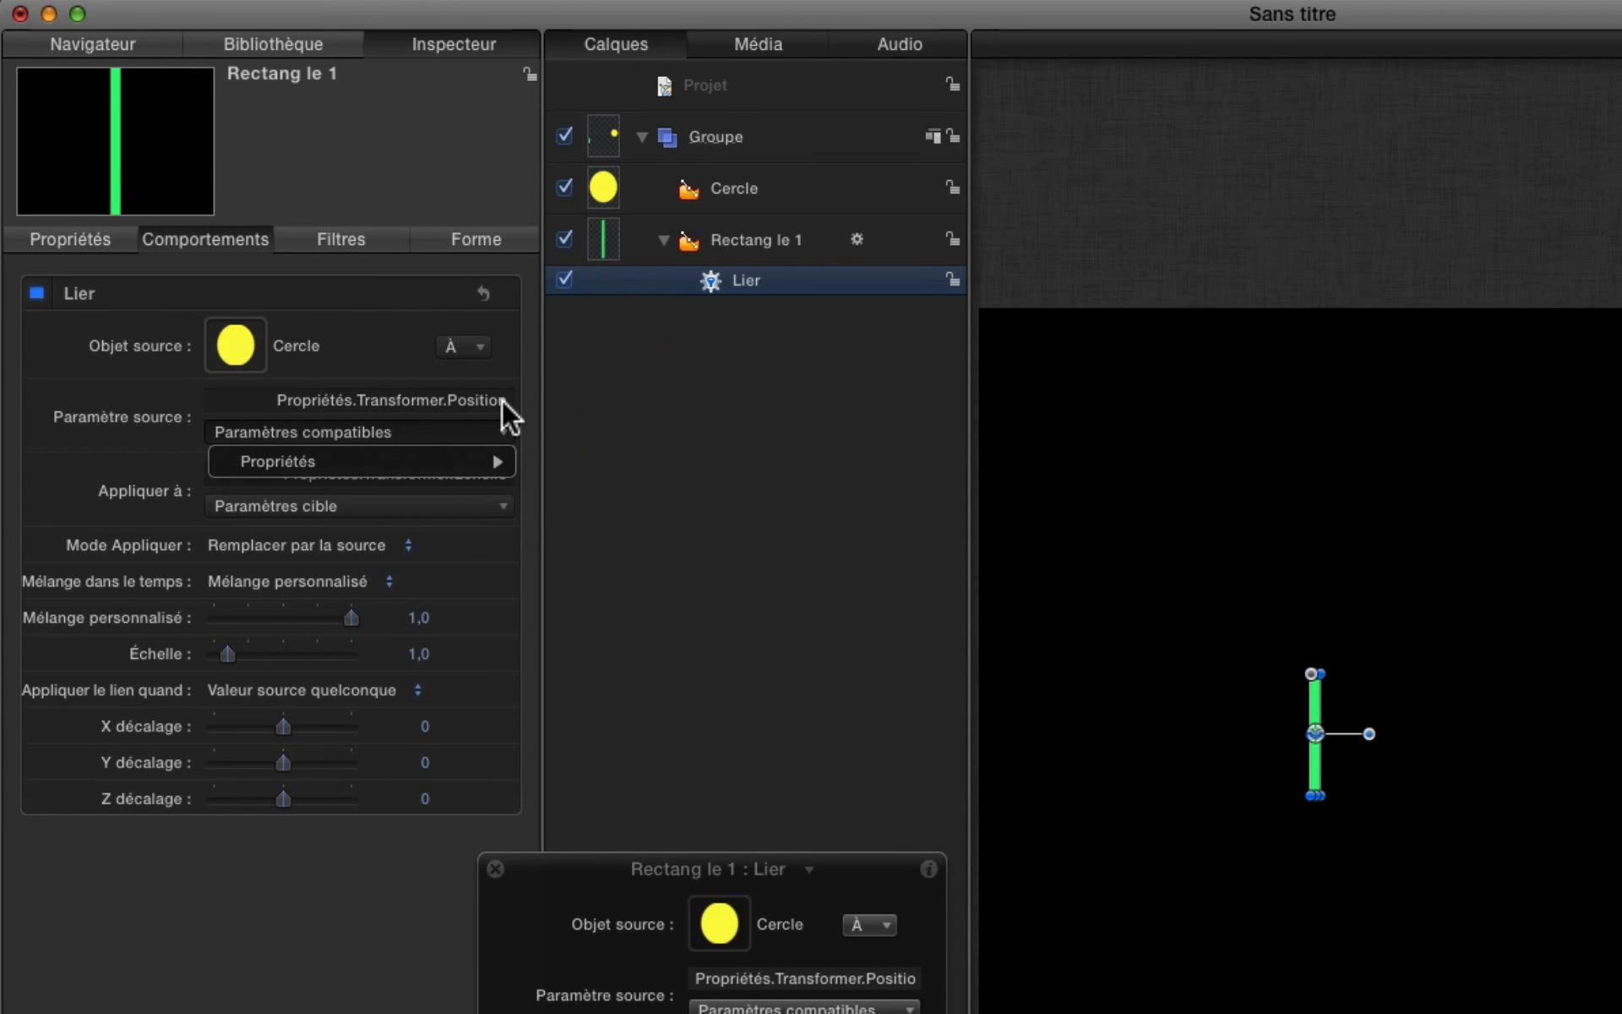
mouse_move(493, 456)
click(688, 463)
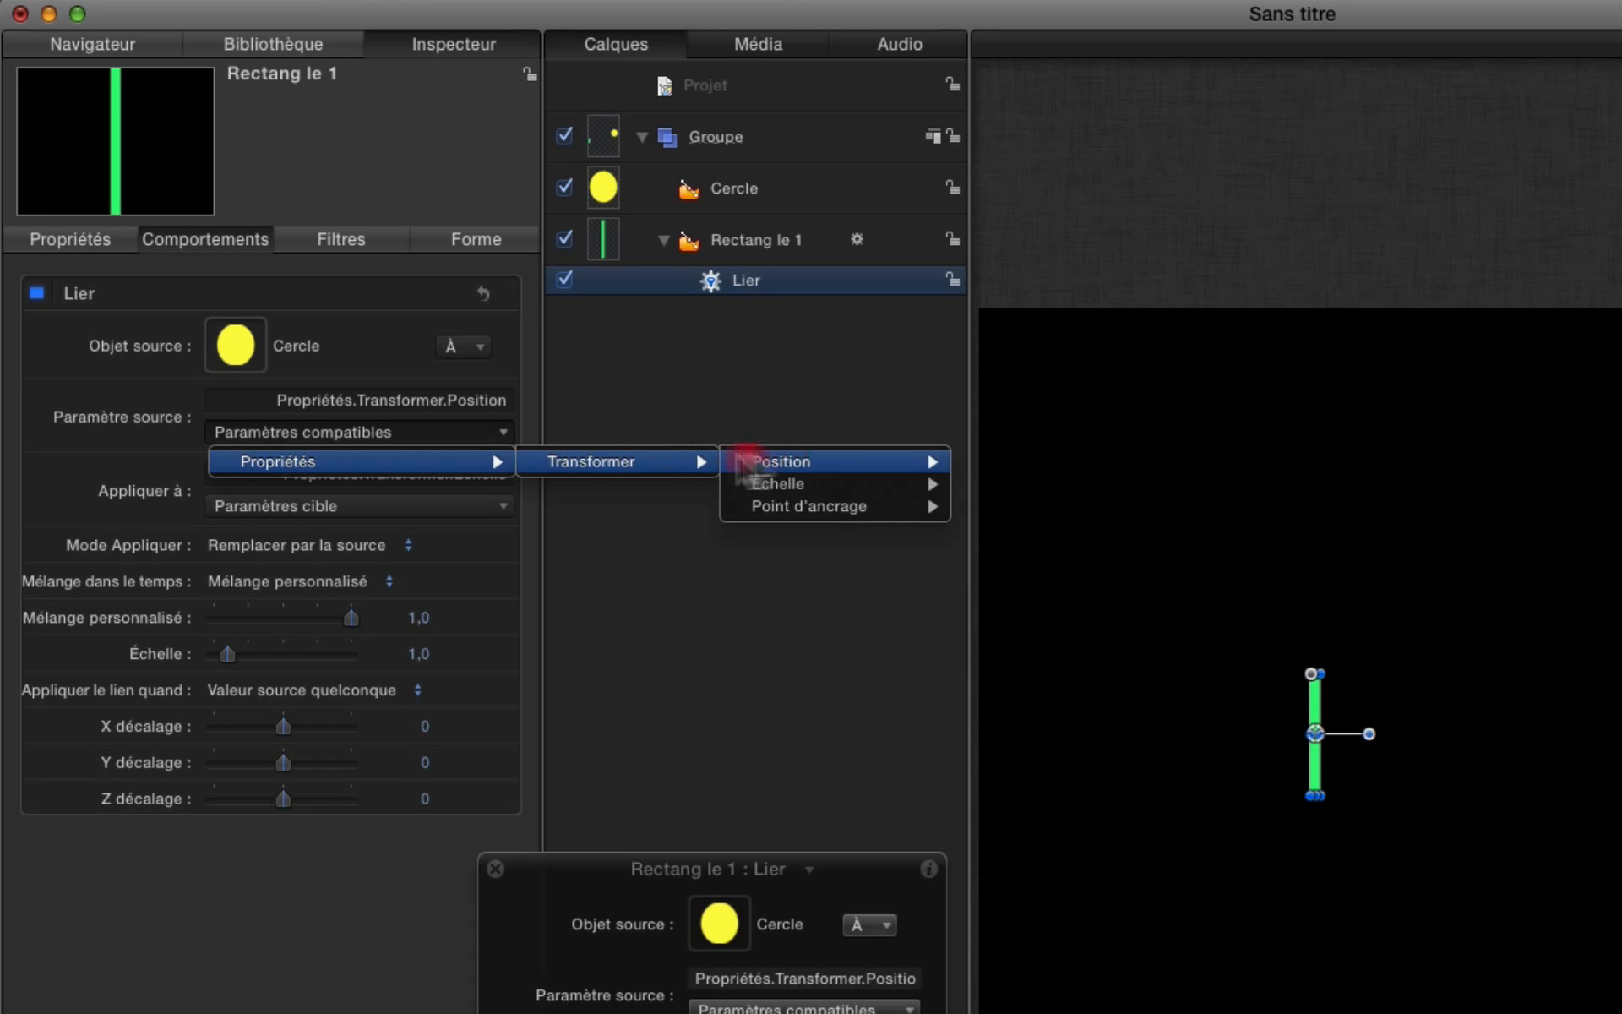
click(999, 467)
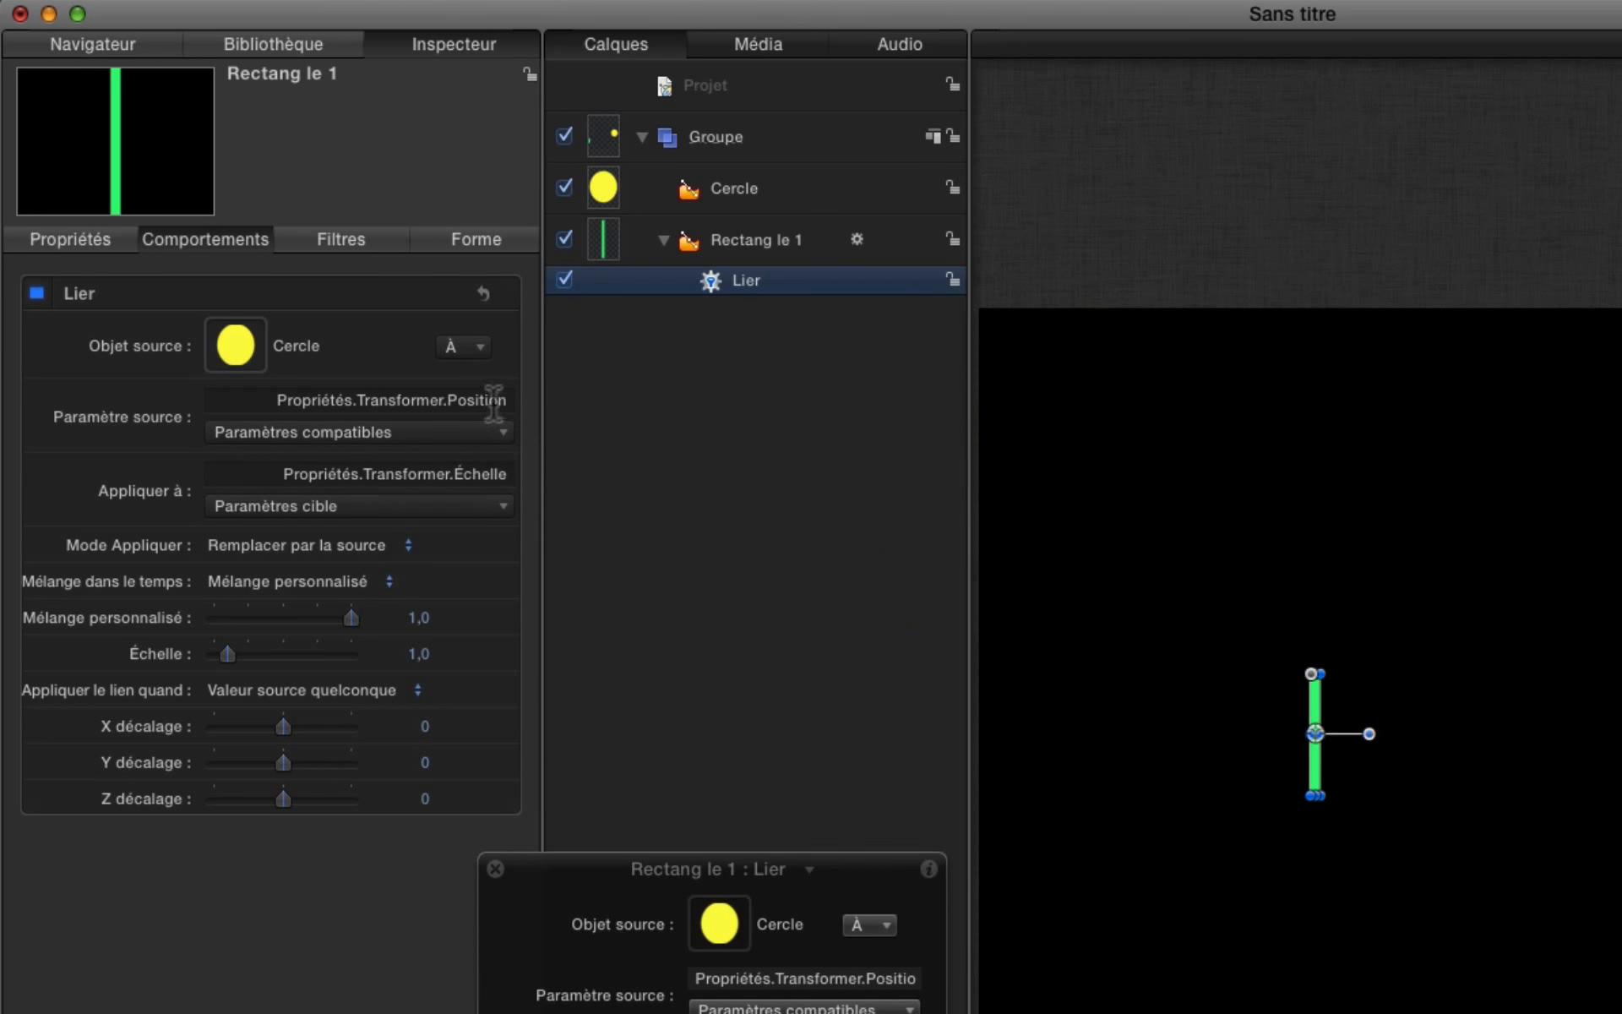
click(512, 507)
click(500, 525)
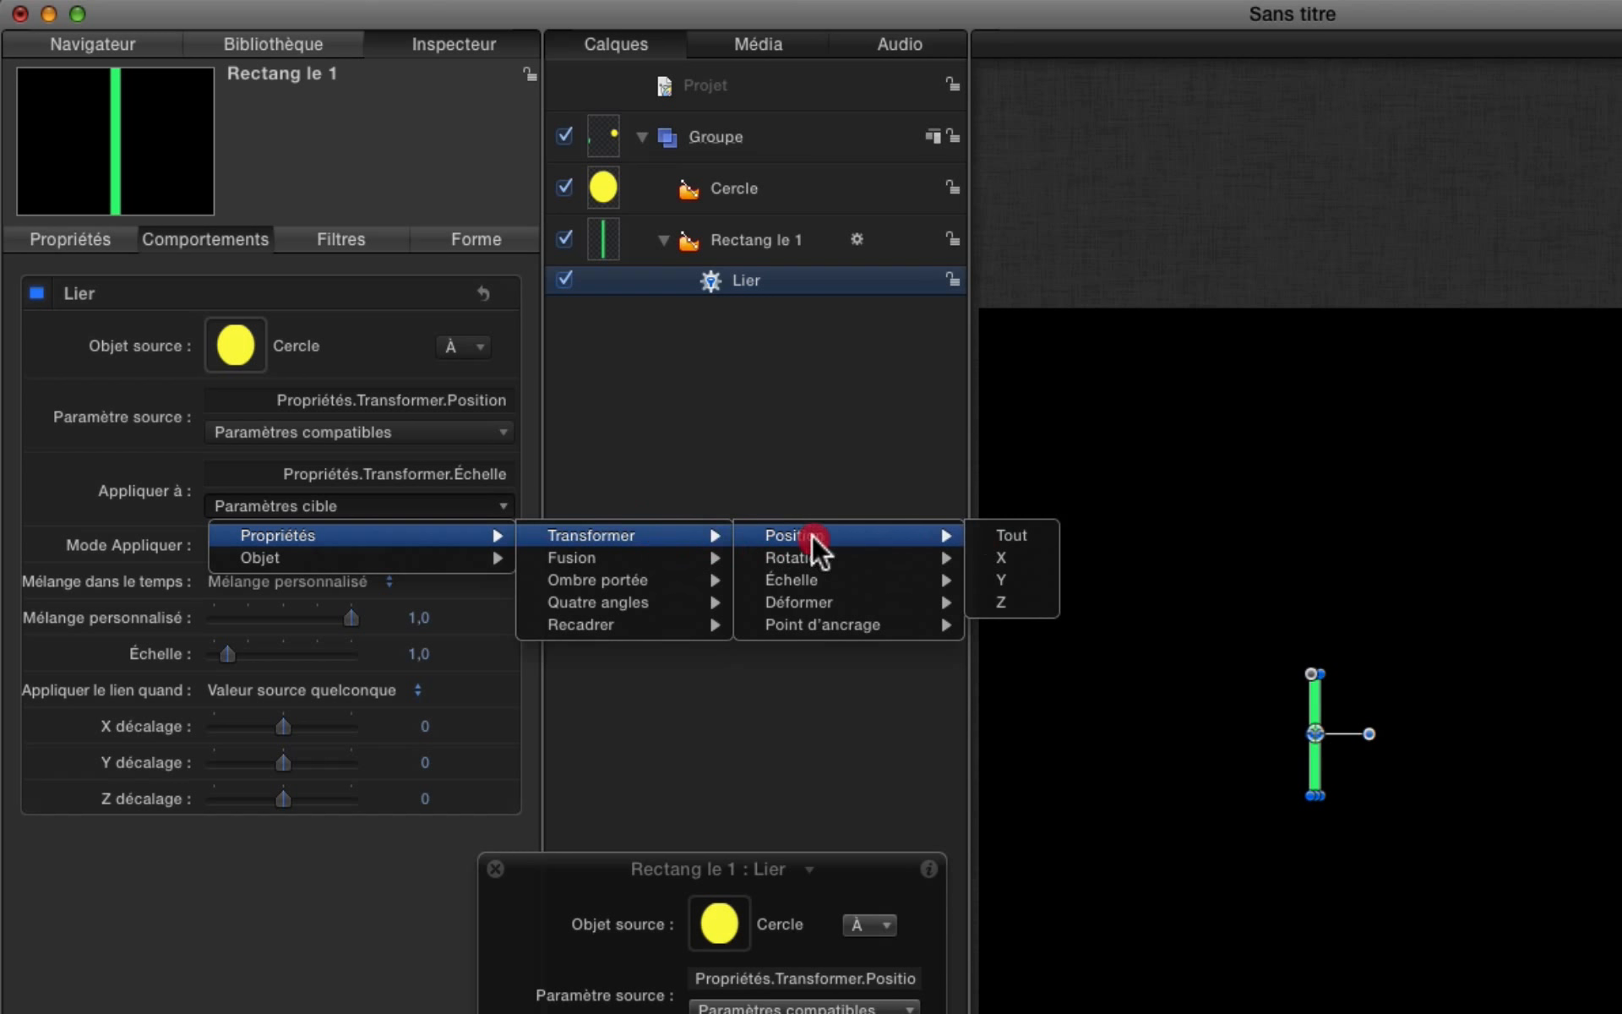
click(999, 534)
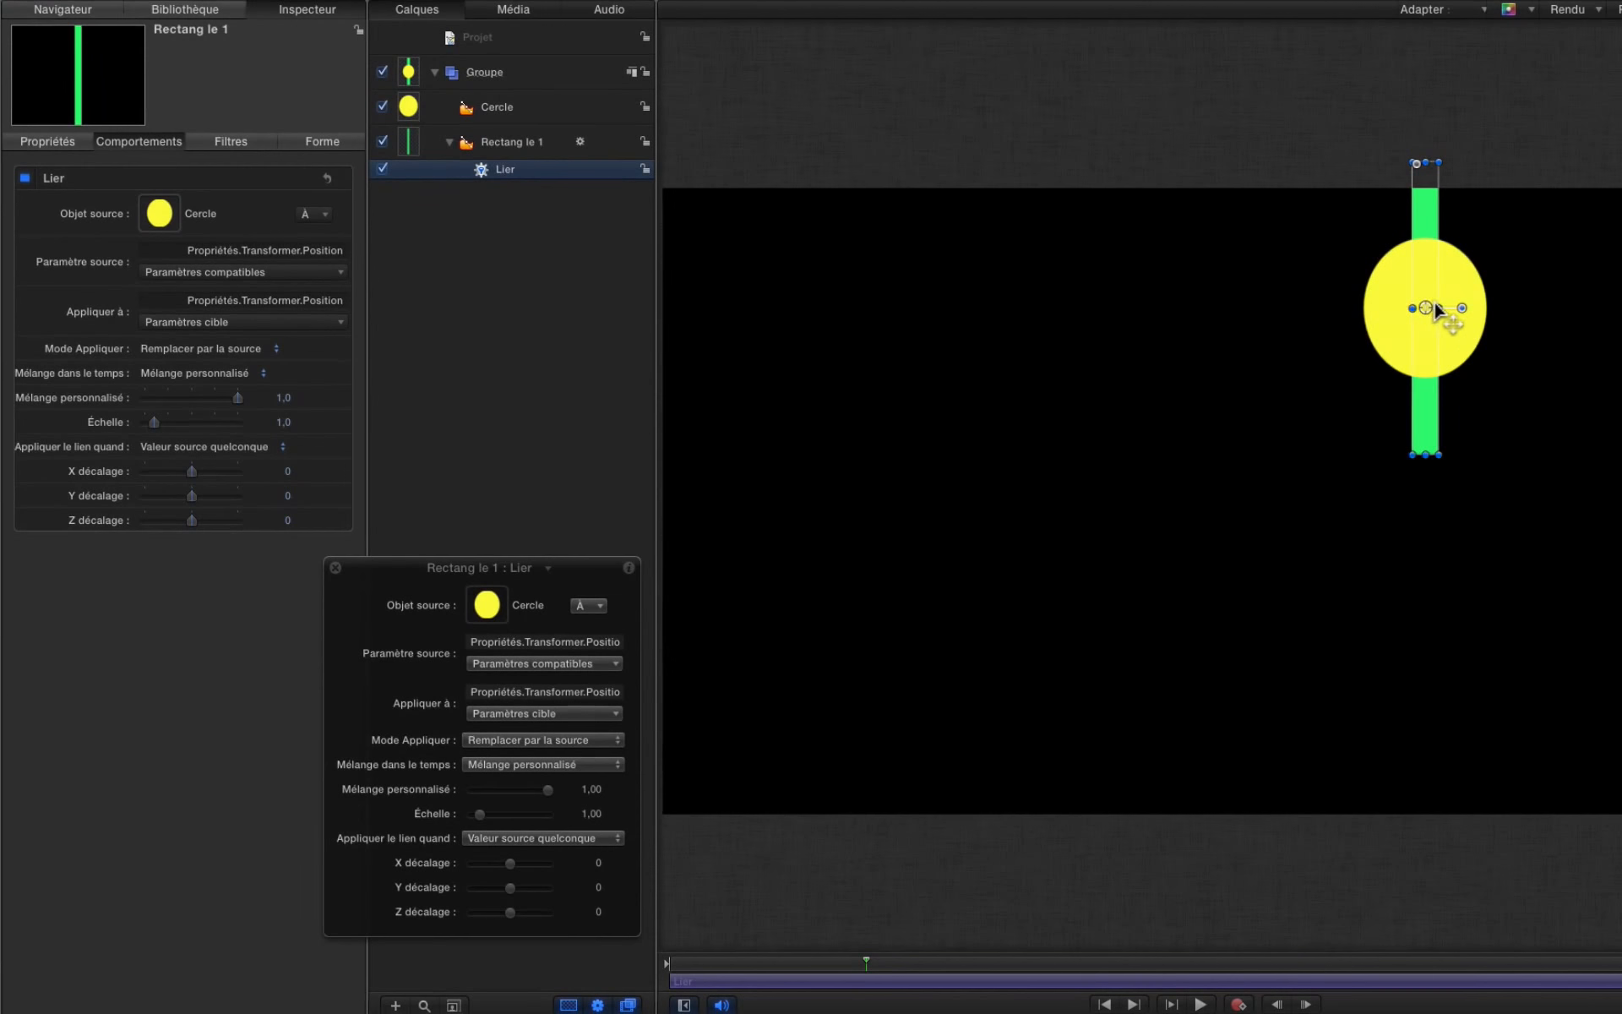
Try to move the linked rectangle on its own, and move the circle to about X 235,9 px, Y 55,9 px.
drag(1411, 471, 1085, 473)
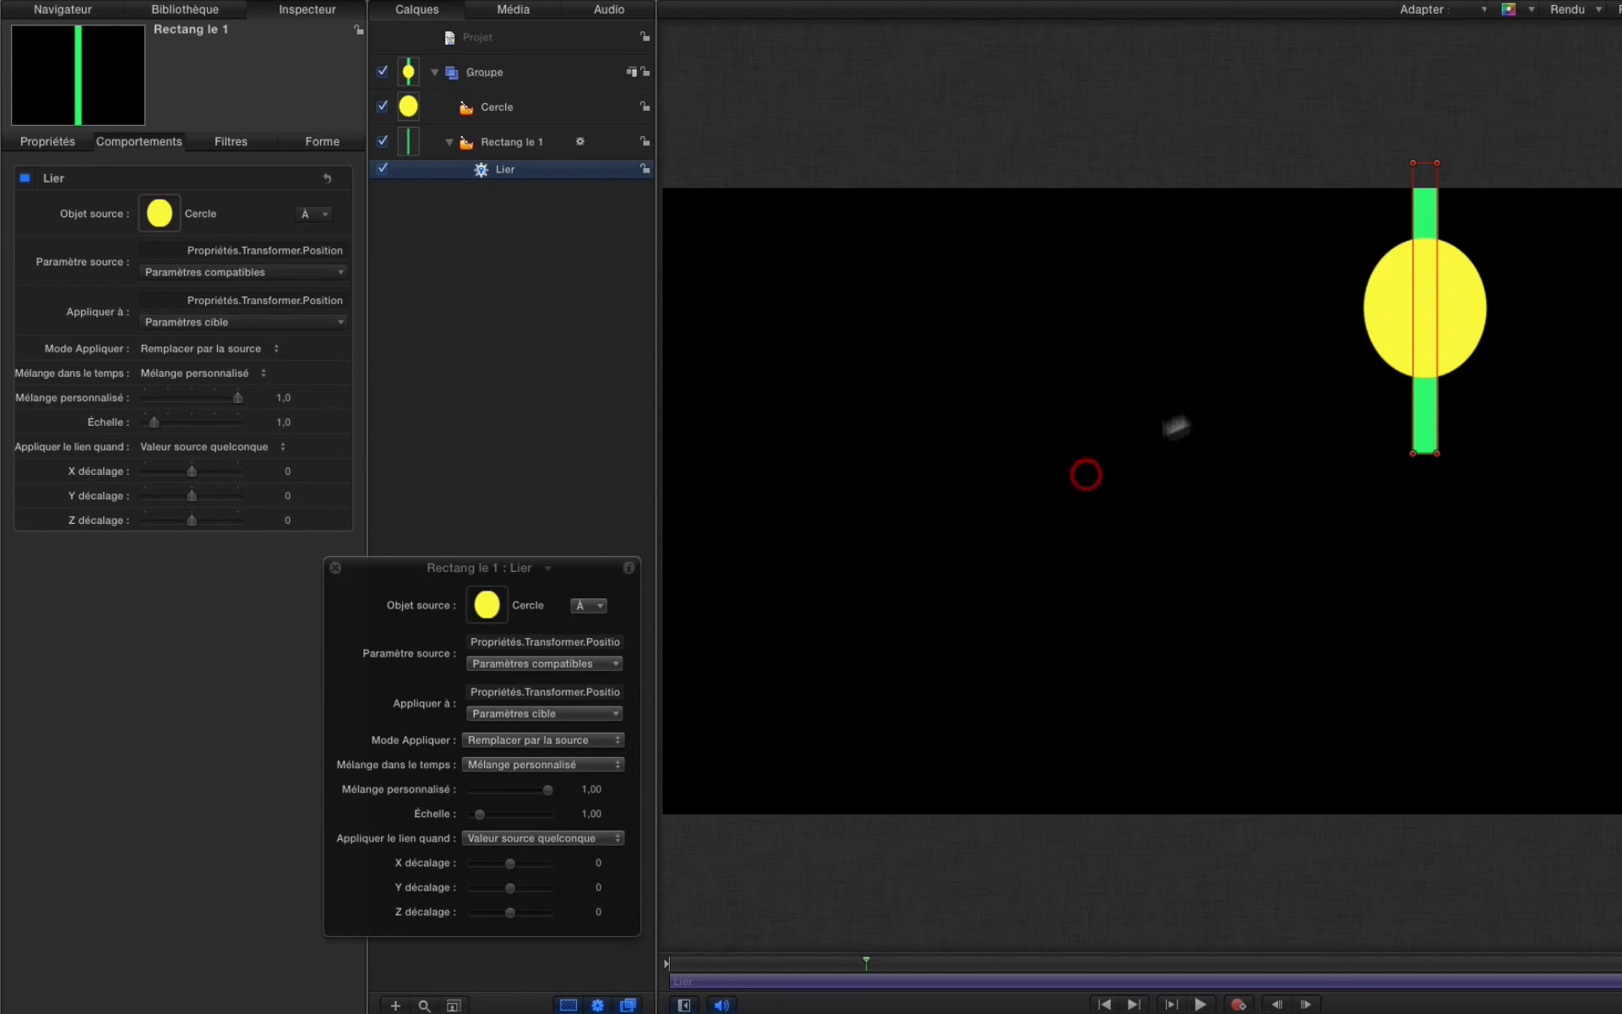
click(596, 98)
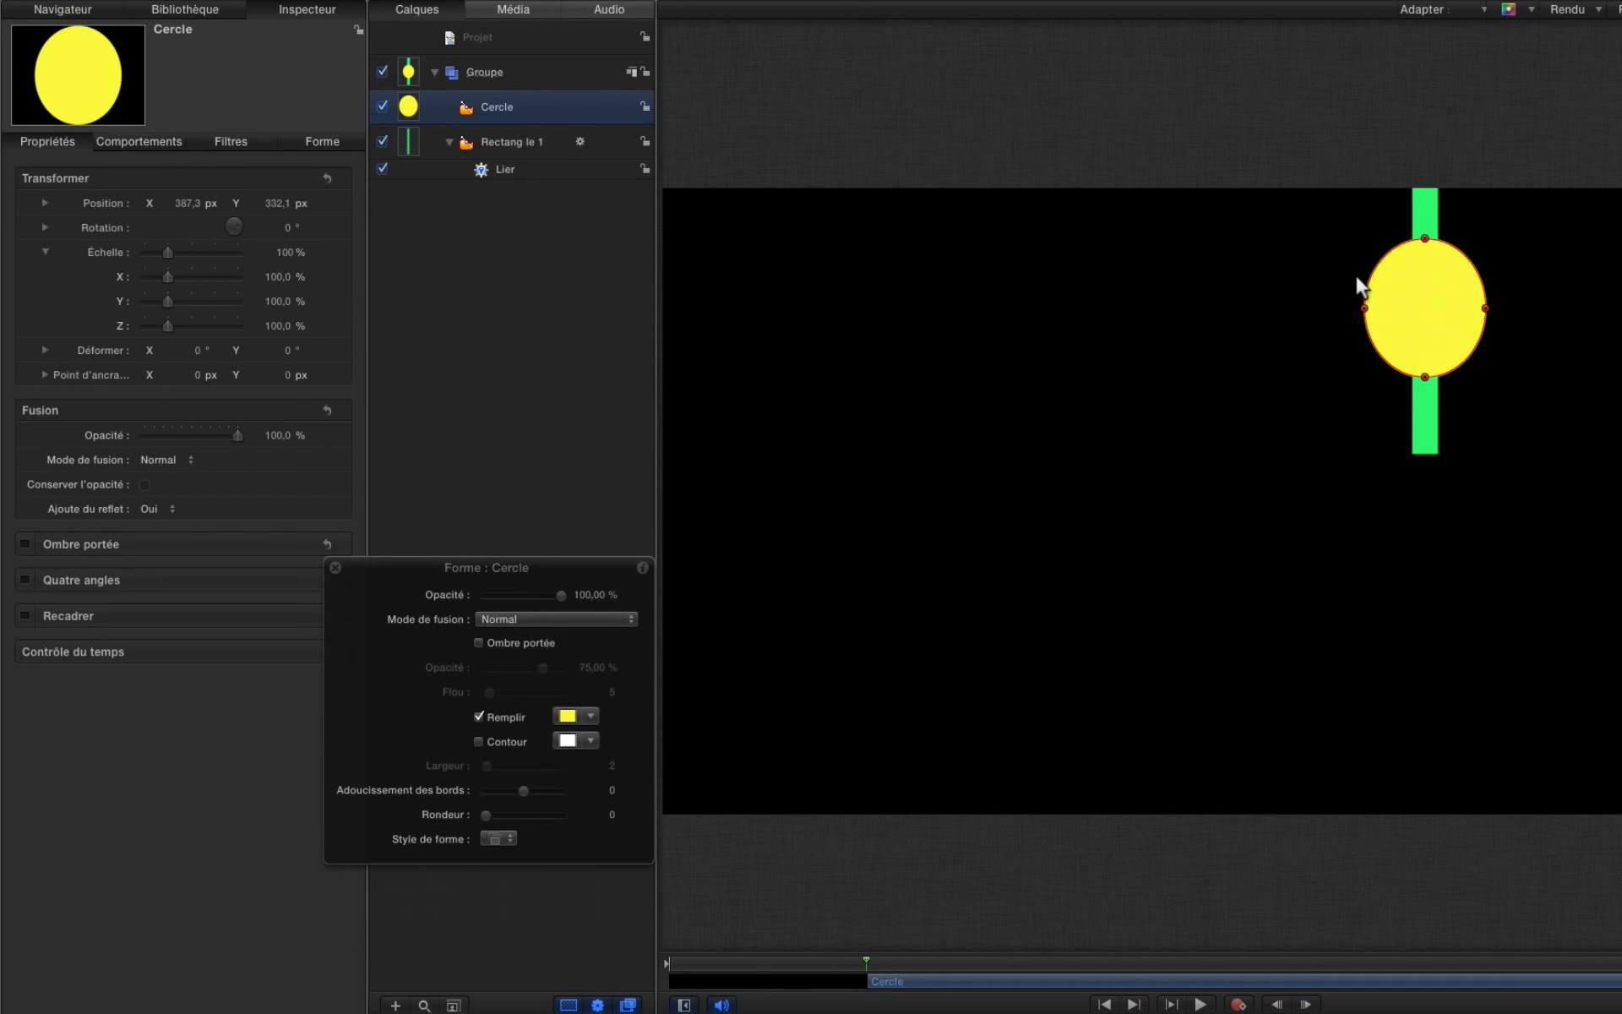
drag(1393, 308, 1314, 450)
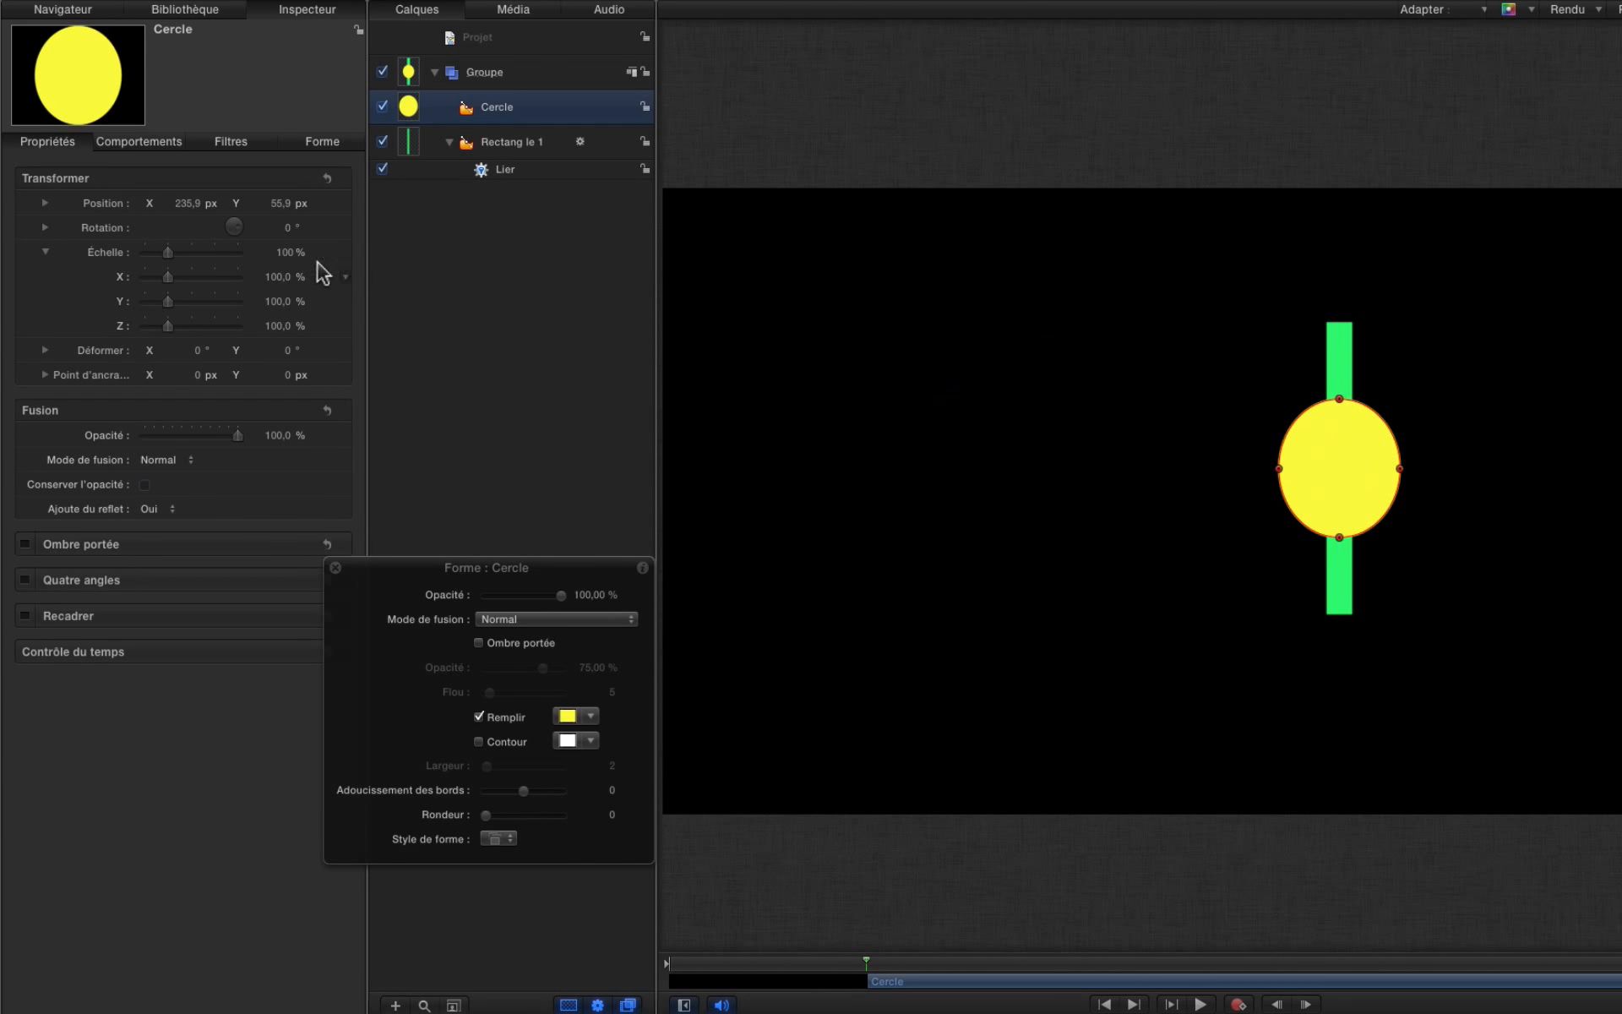
Set the Lier behavior's Échelle to 2,7 and move the circle toward the left side of the canvas.
click(525, 169)
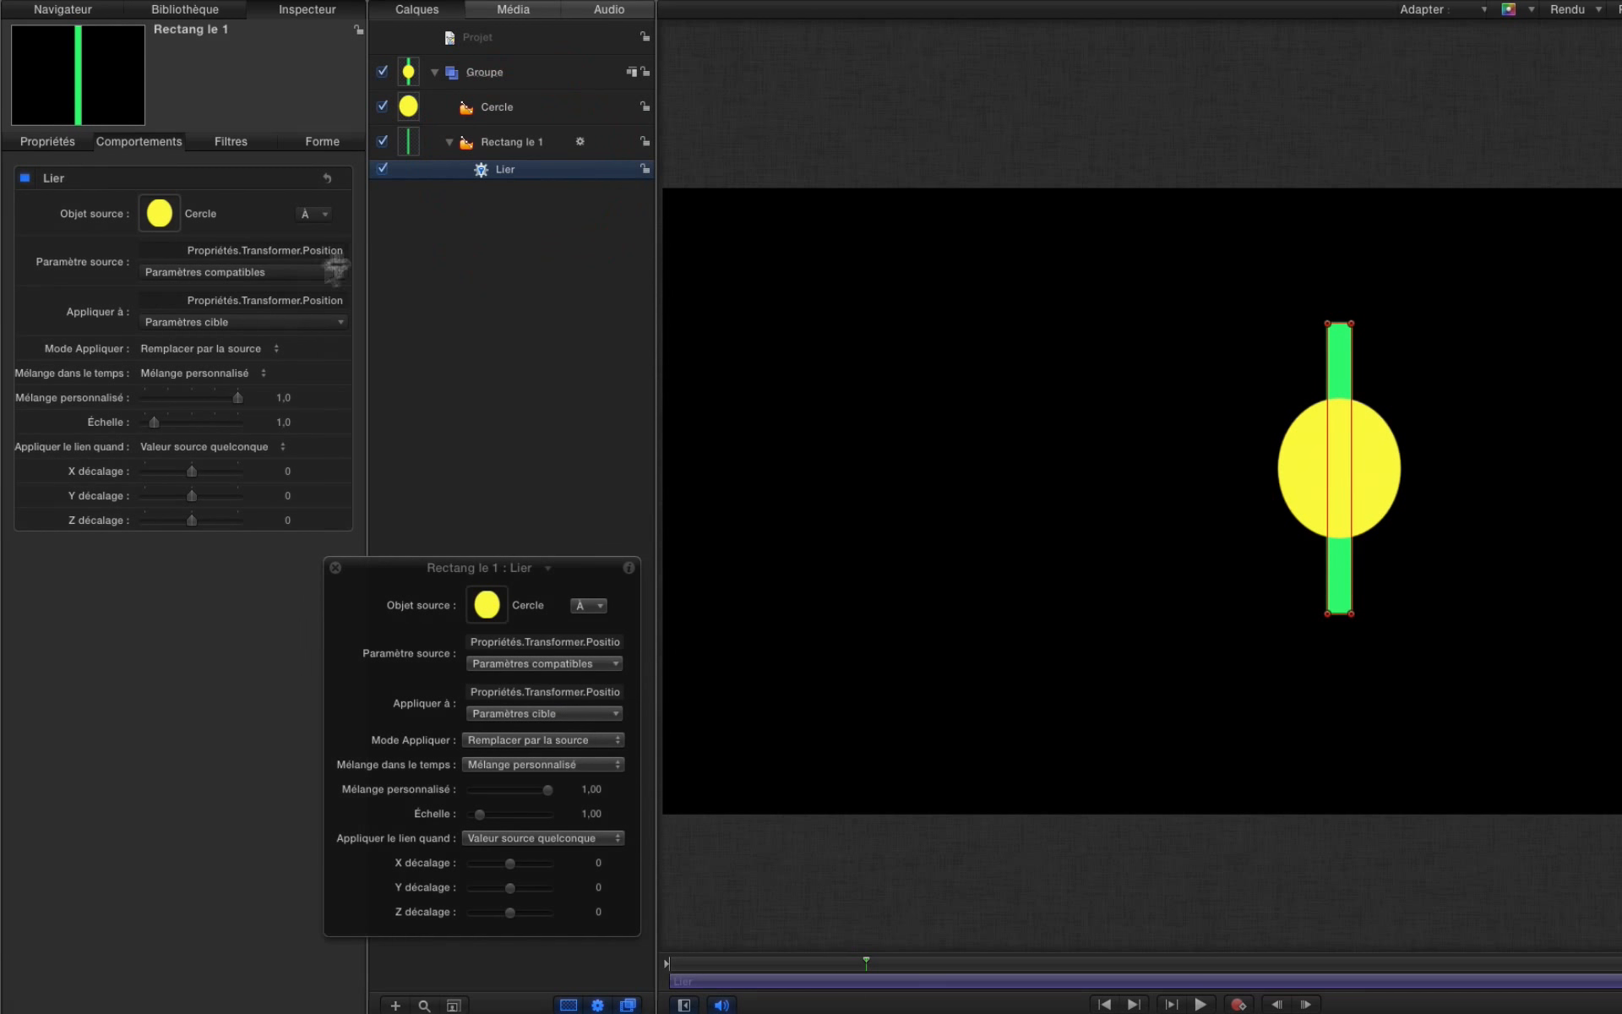
drag(154, 421, 174, 421)
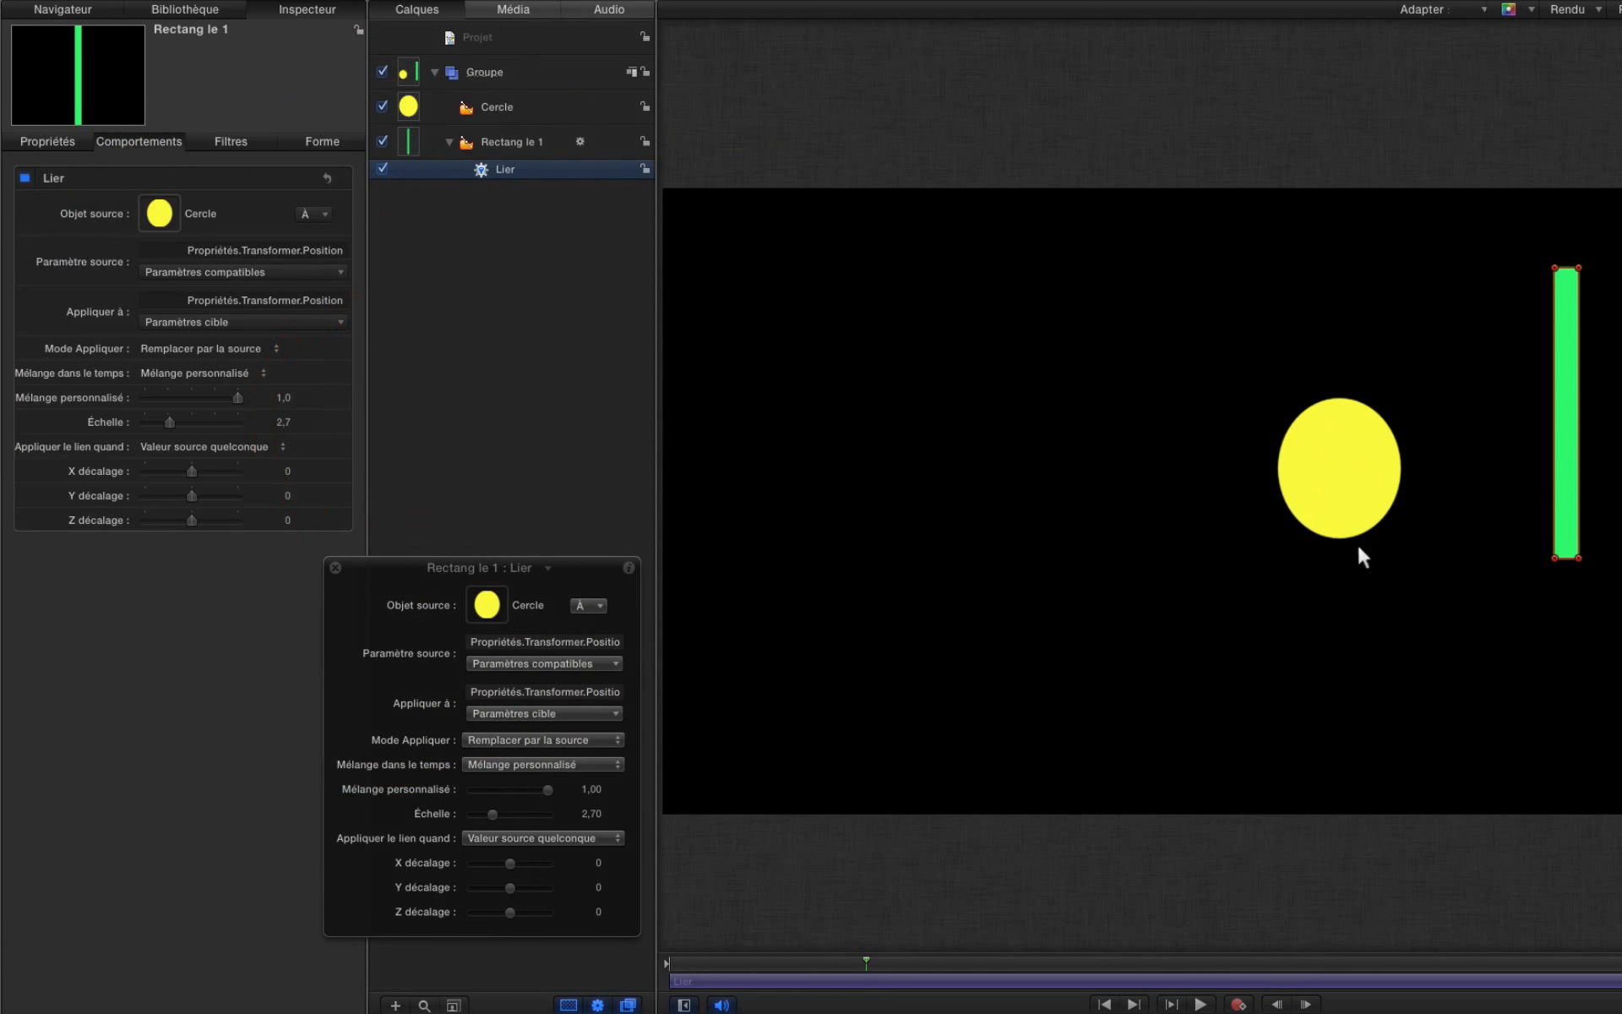
drag(1326, 508, 1095, 536)
Set Lier's Échelle to 2,55, X décalage to -40 and Y décalage to -78, and move the circle to about X 55,4 px, Y 74,7 px.
click(517, 168)
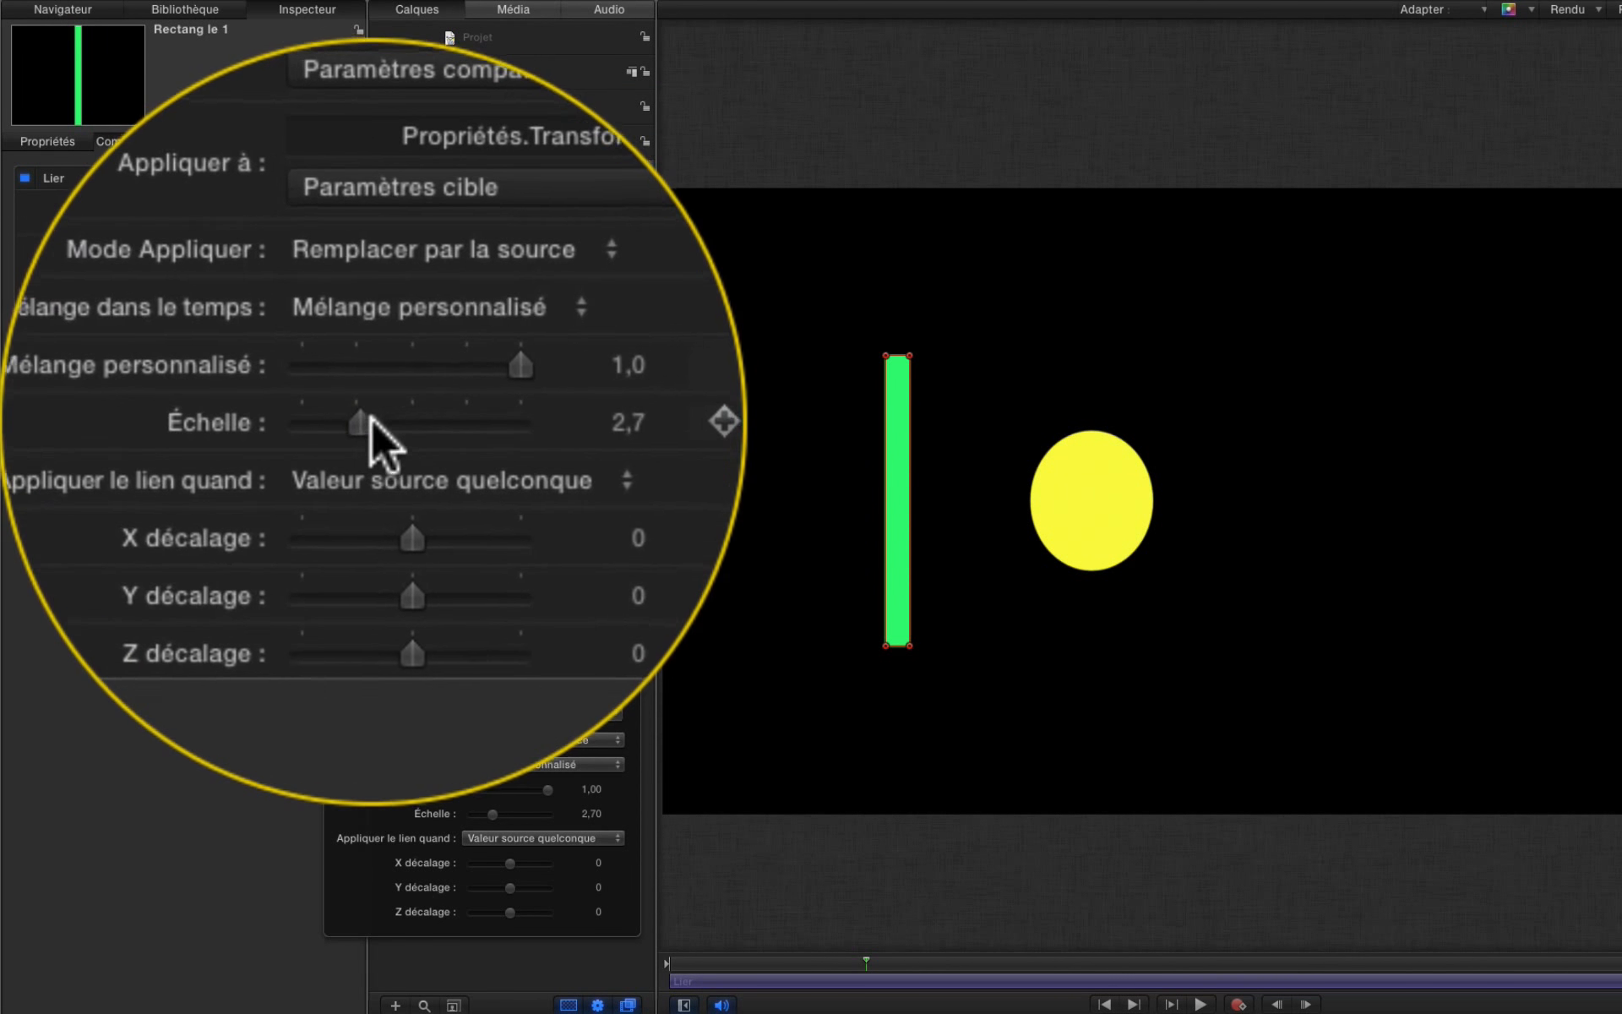
drag(172, 424, 154, 495)
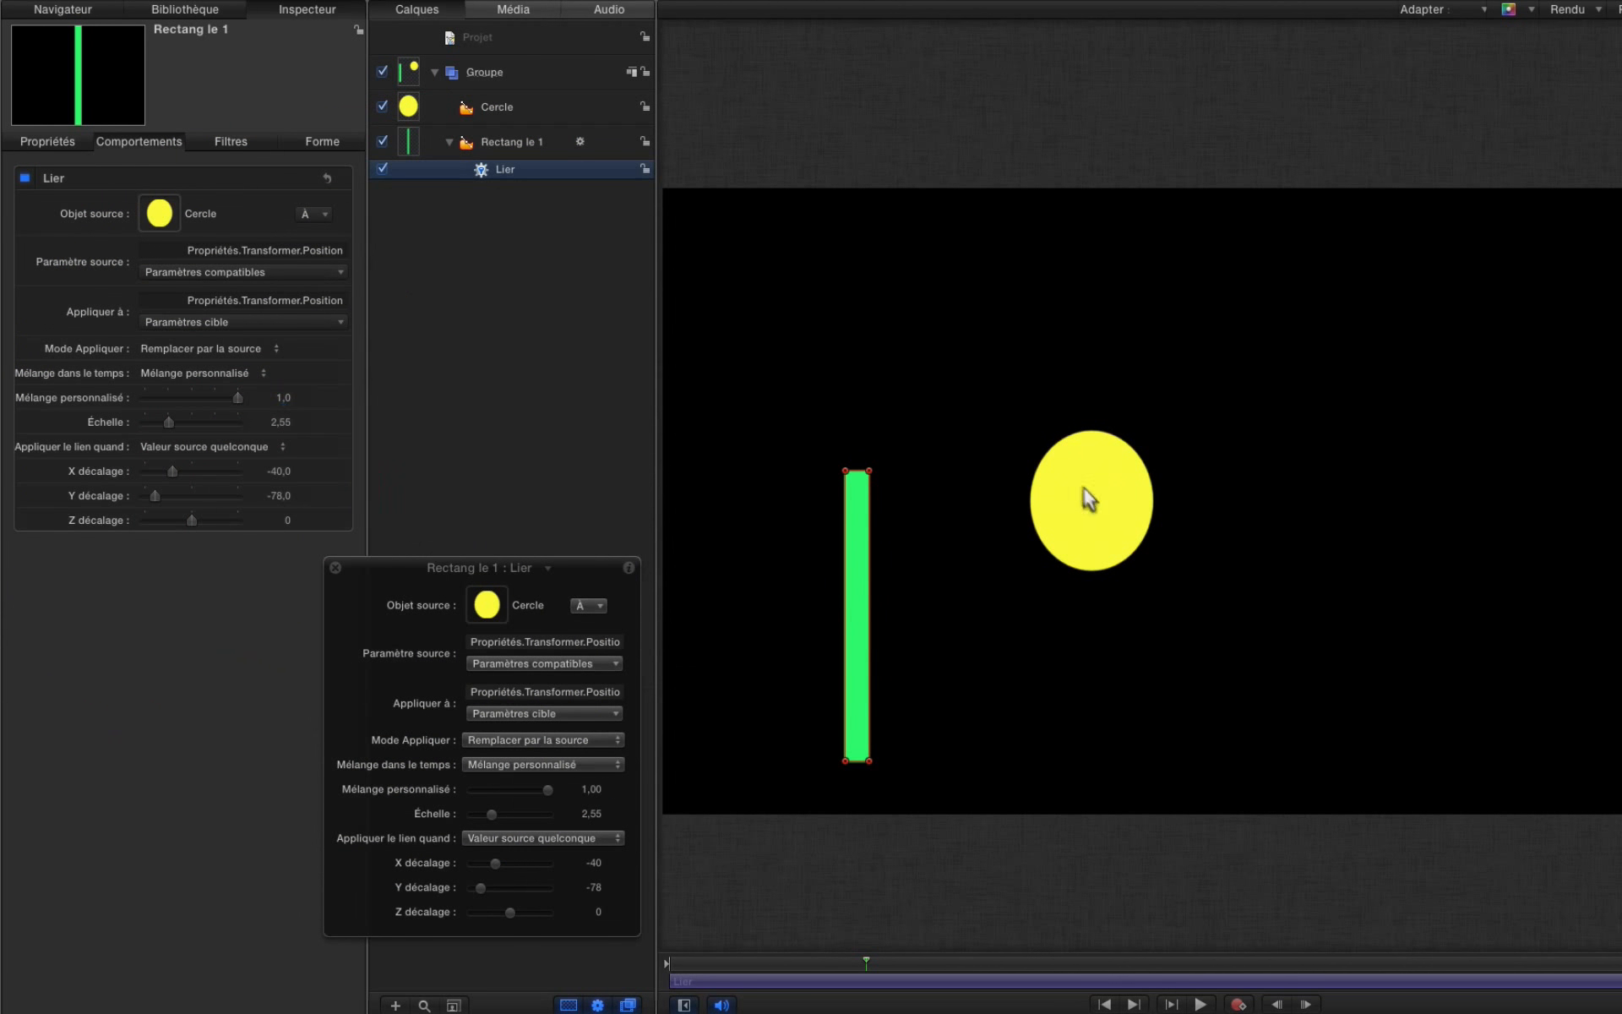
drag(1090, 500, 1228, 441)
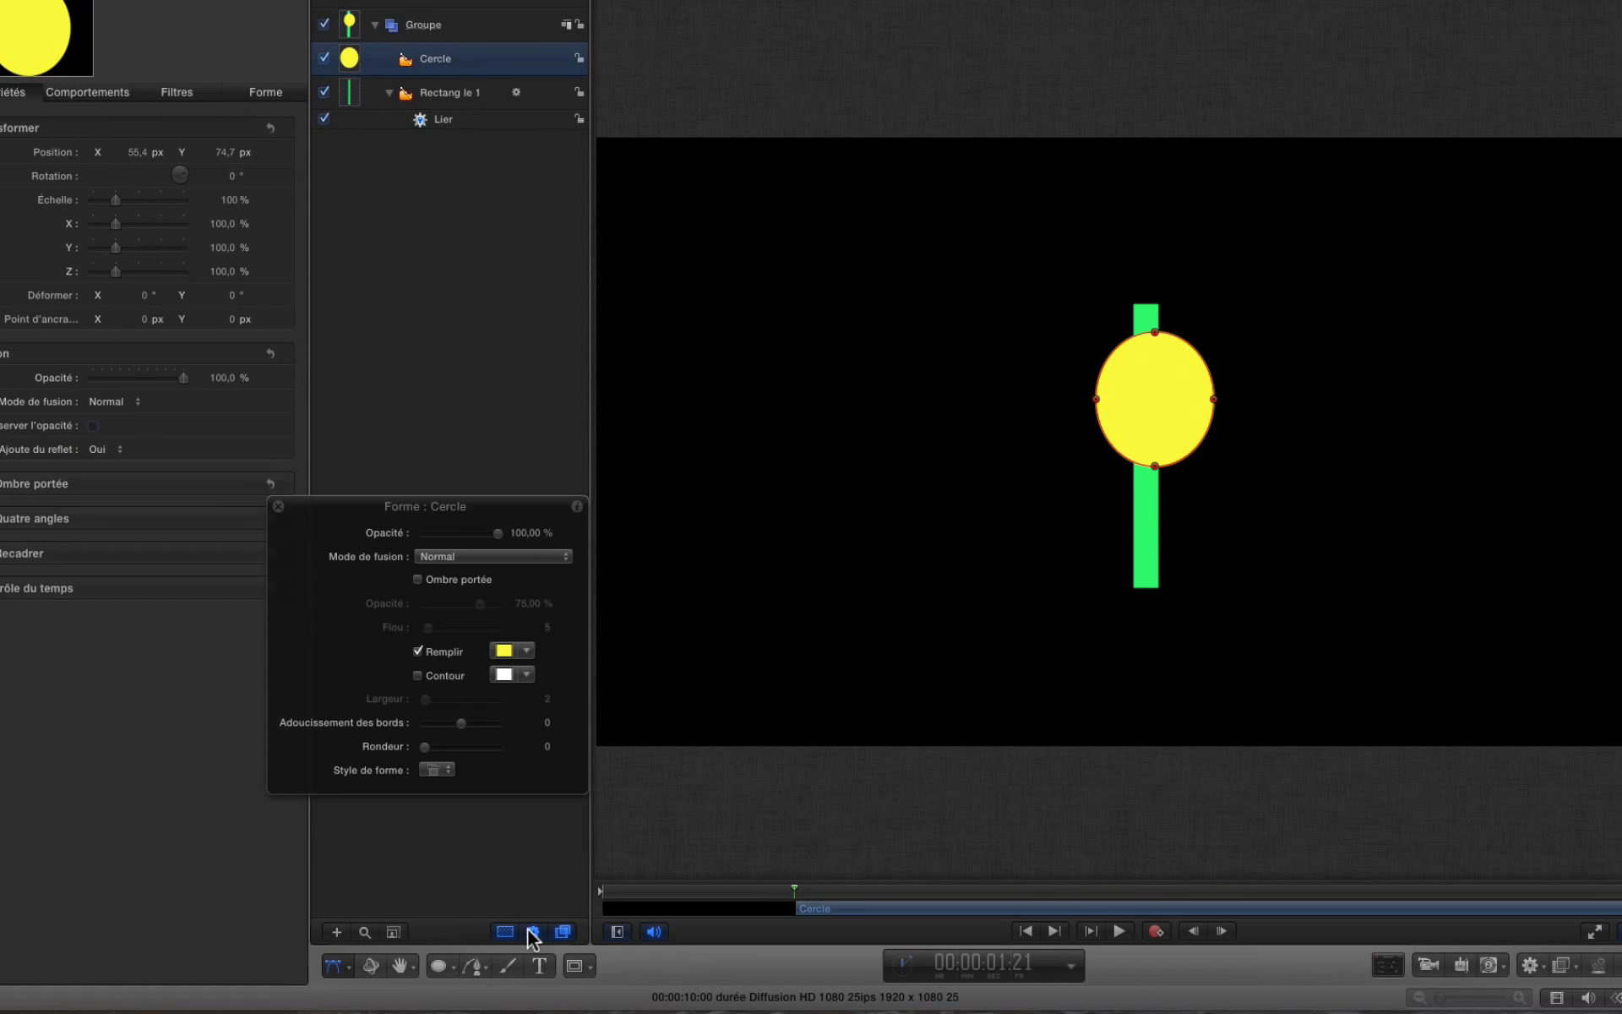
Toggle the display of behaviors in the layers list so that Rectangle 1's Lier behavior is hidden.
click(529, 930)
click(533, 932)
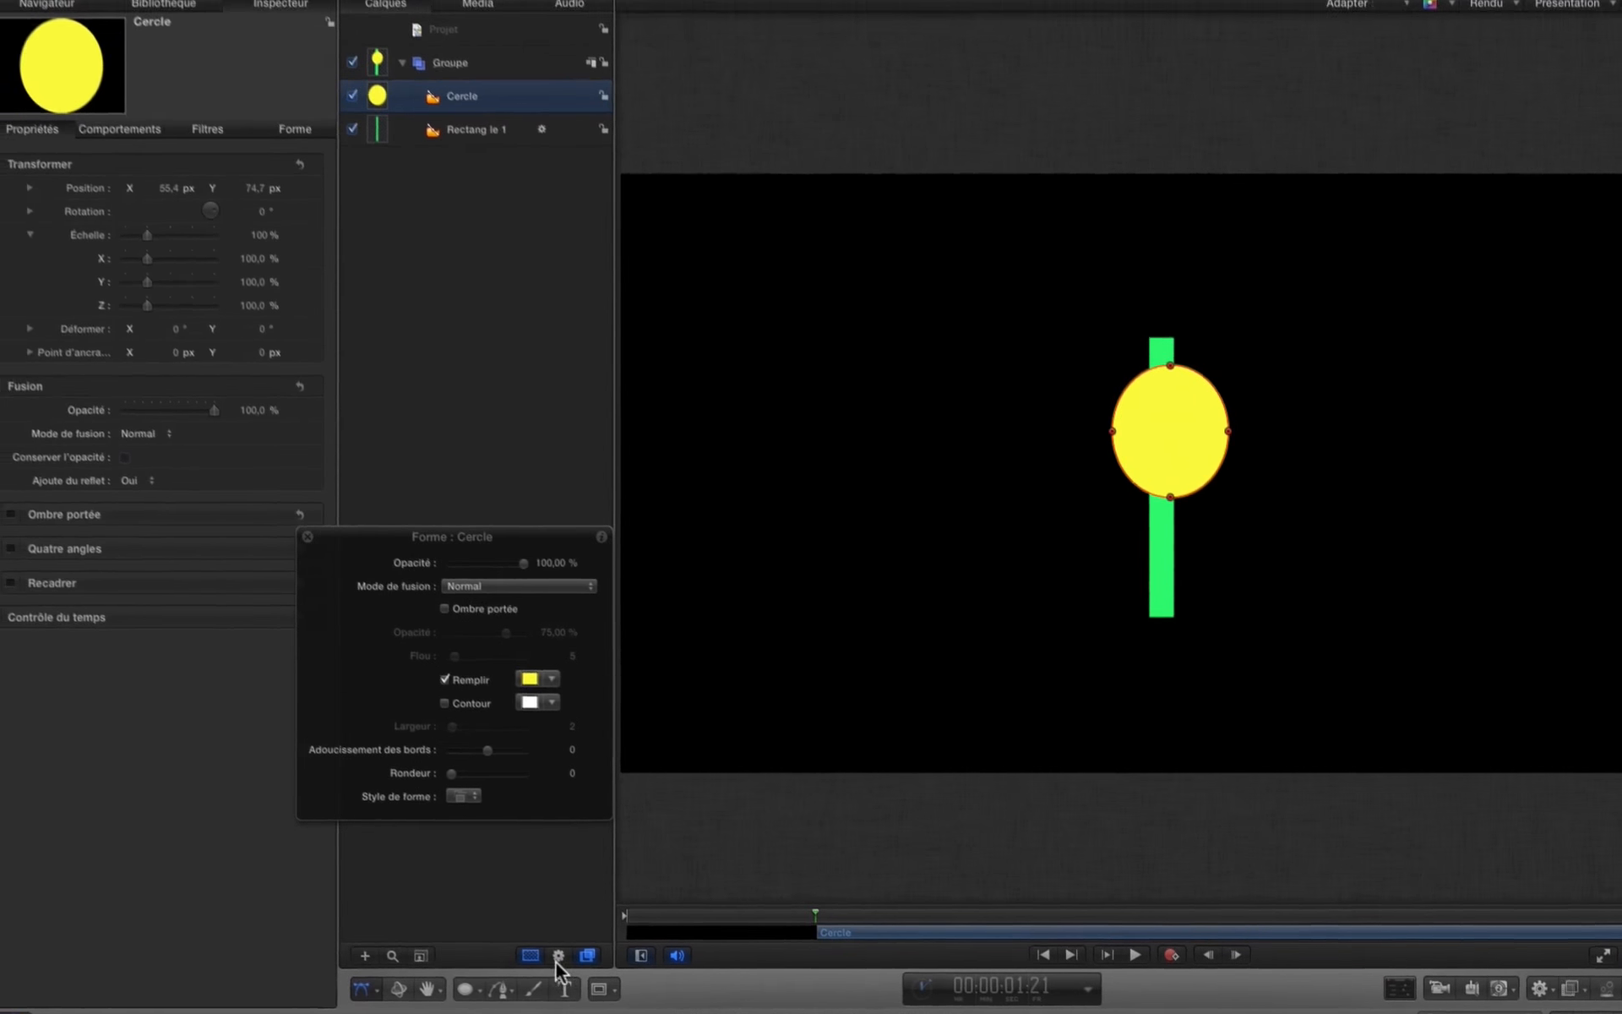
Add an Osciller parameter behavior to Rectangle 1's Y scale, with Amplitude 27,05 % and Vitesse 65.
click(570, 176)
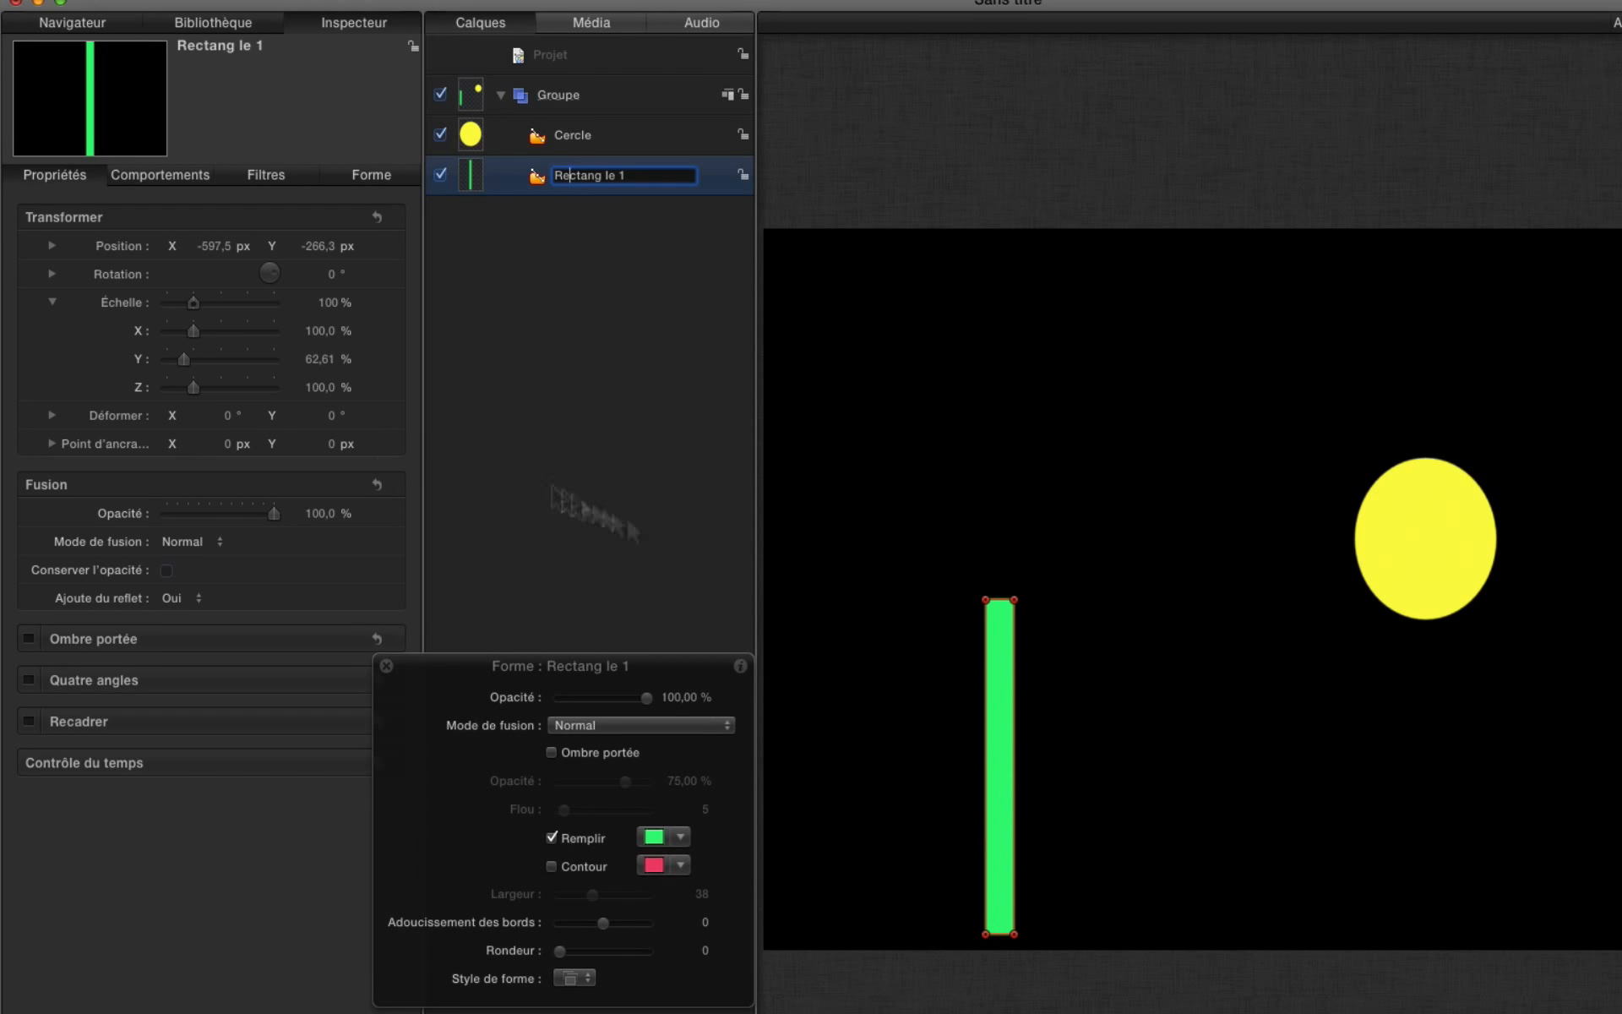
right_click(135, 361)
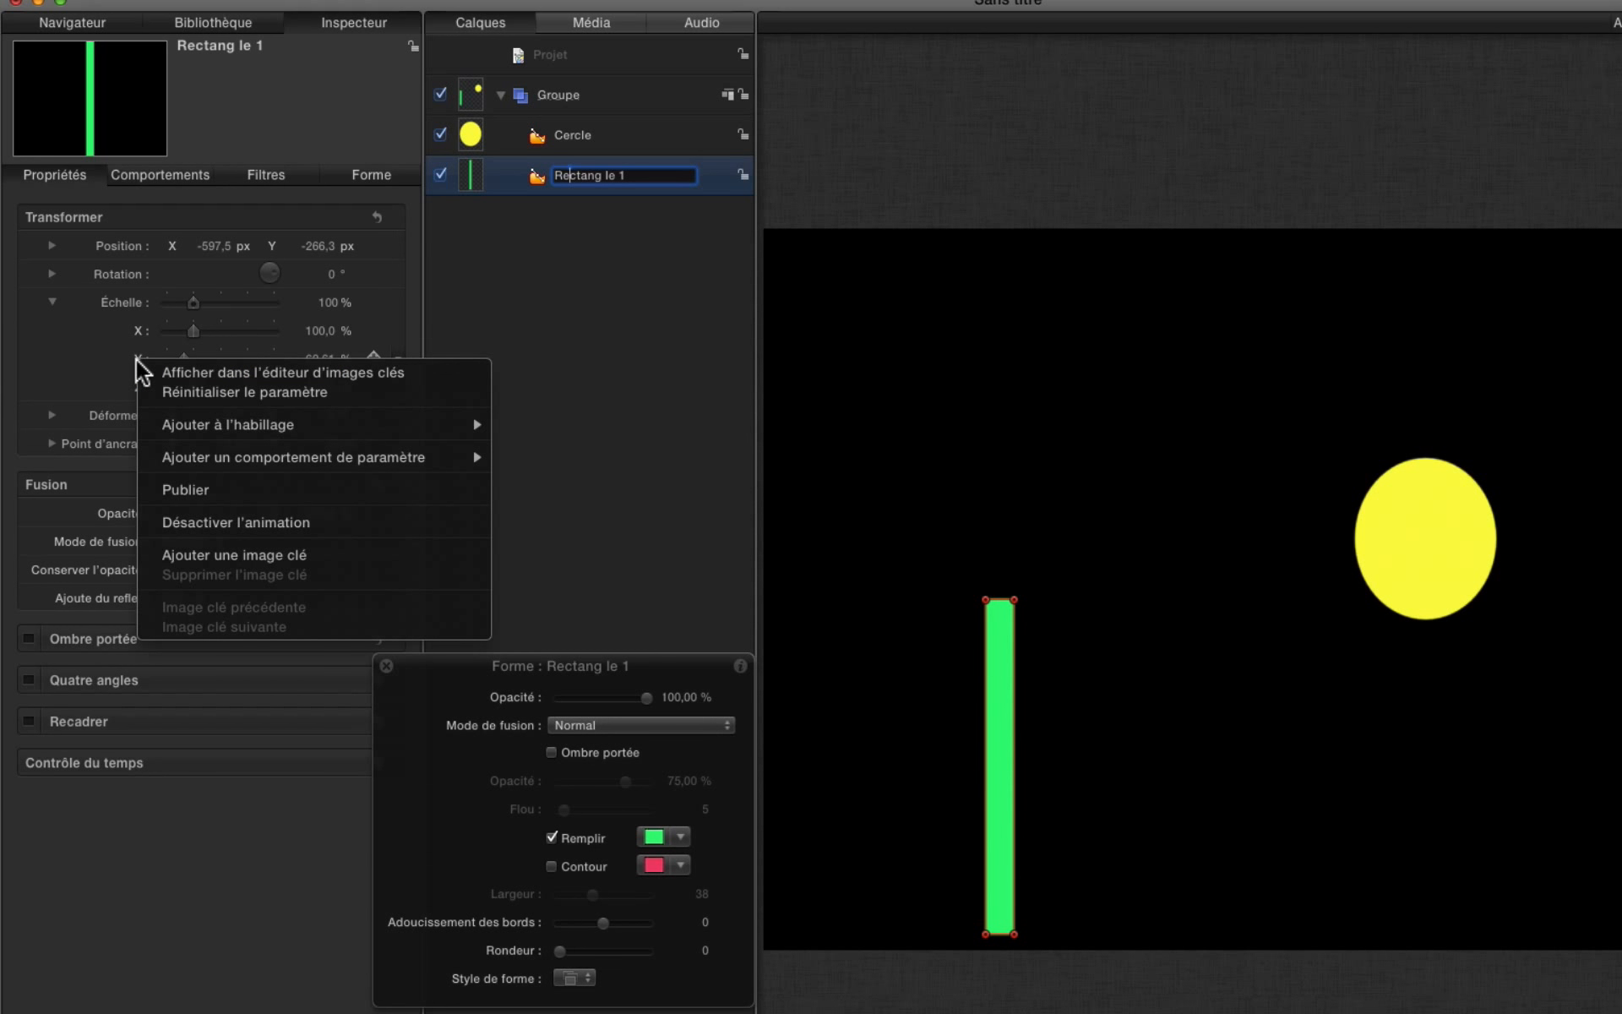
mouse_move(201, 463)
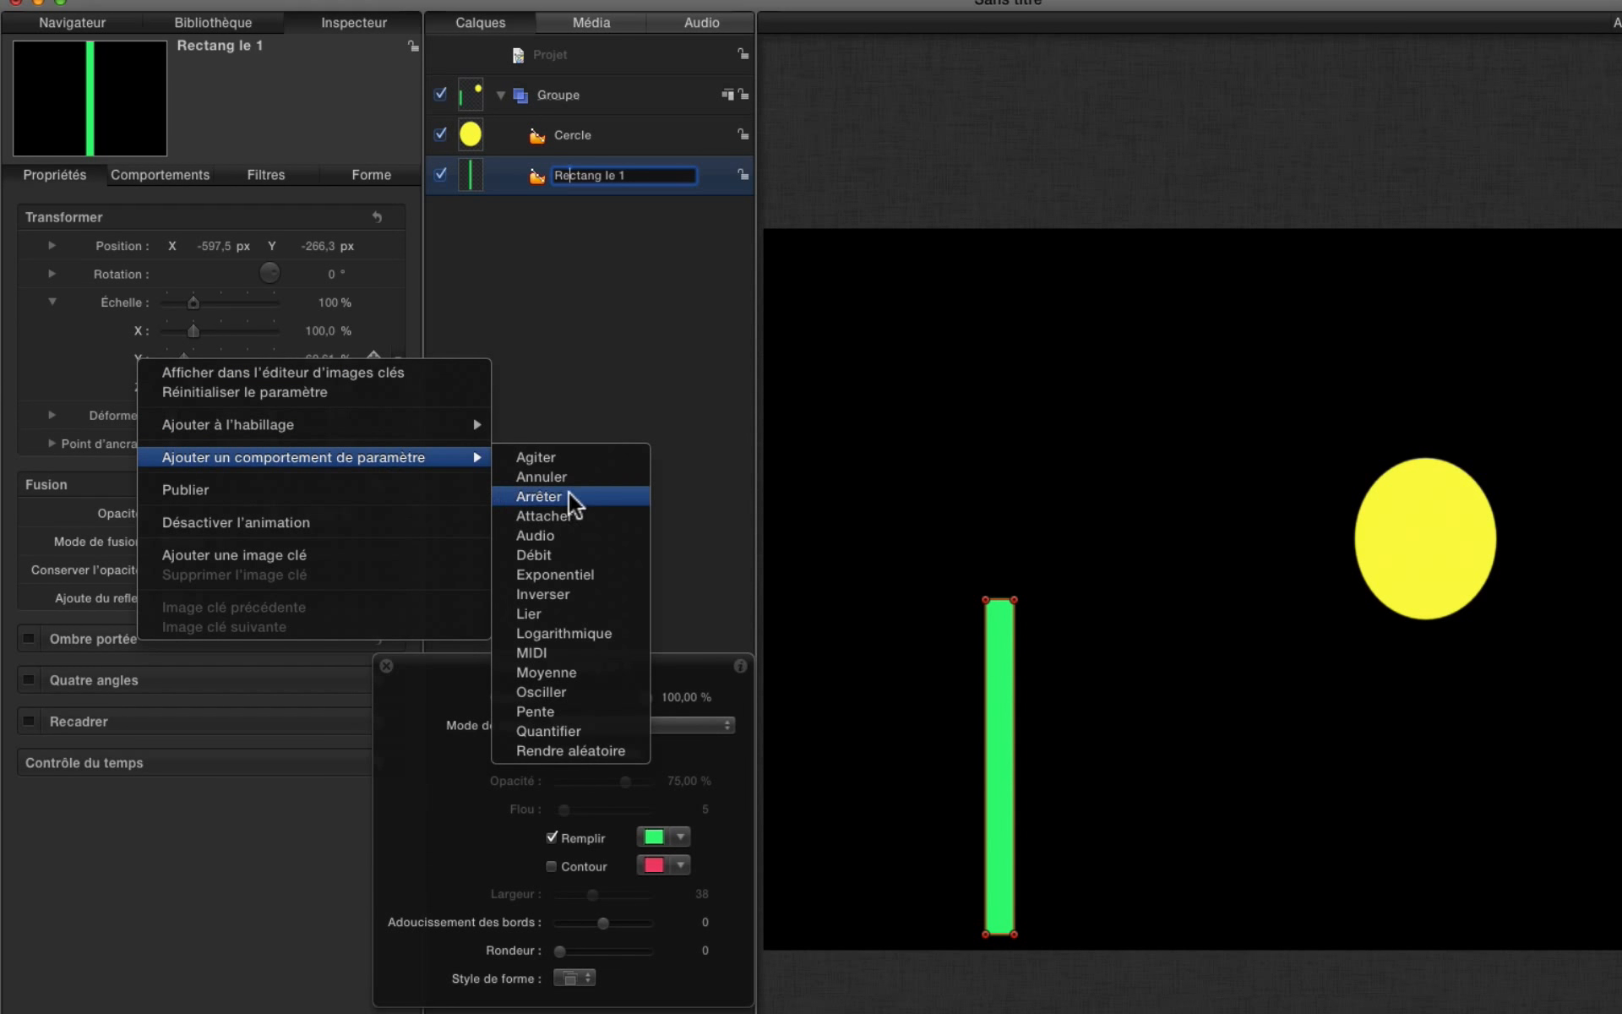
click(541, 691)
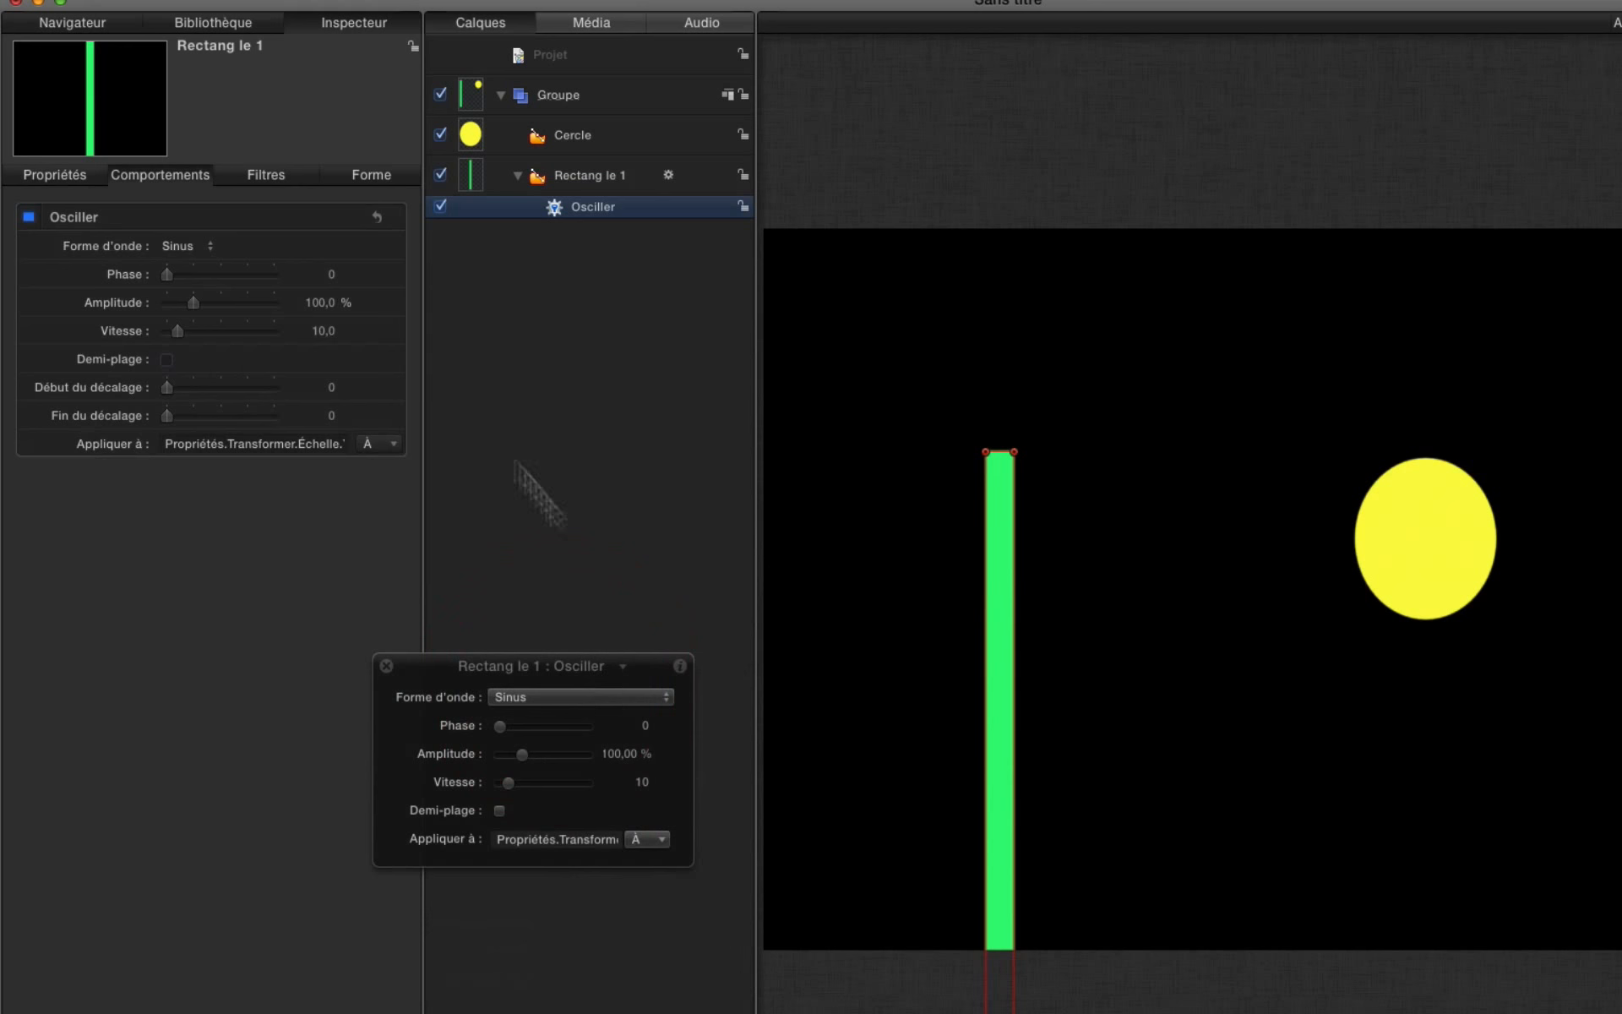
mouse_move(177, 331)
mouse_down()
mouse_move(206, 332)
mouse_move(190, 297)
mouse_move(174, 301)
mouse_up()
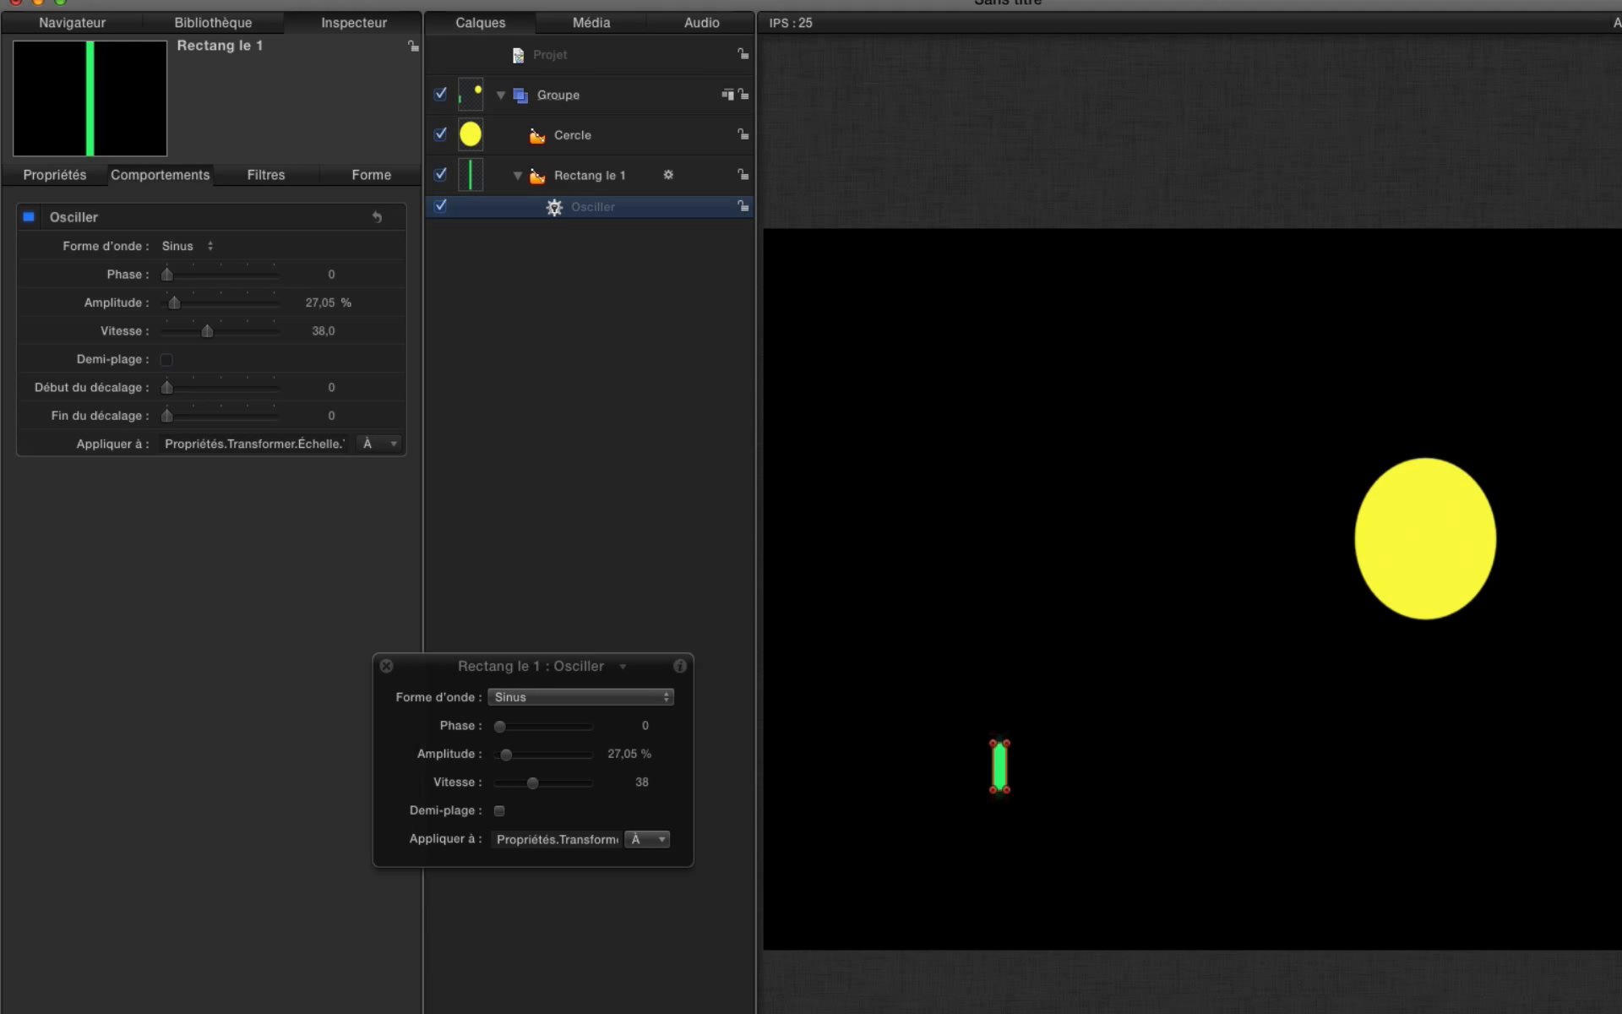
drag(213, 329, 234, 330)
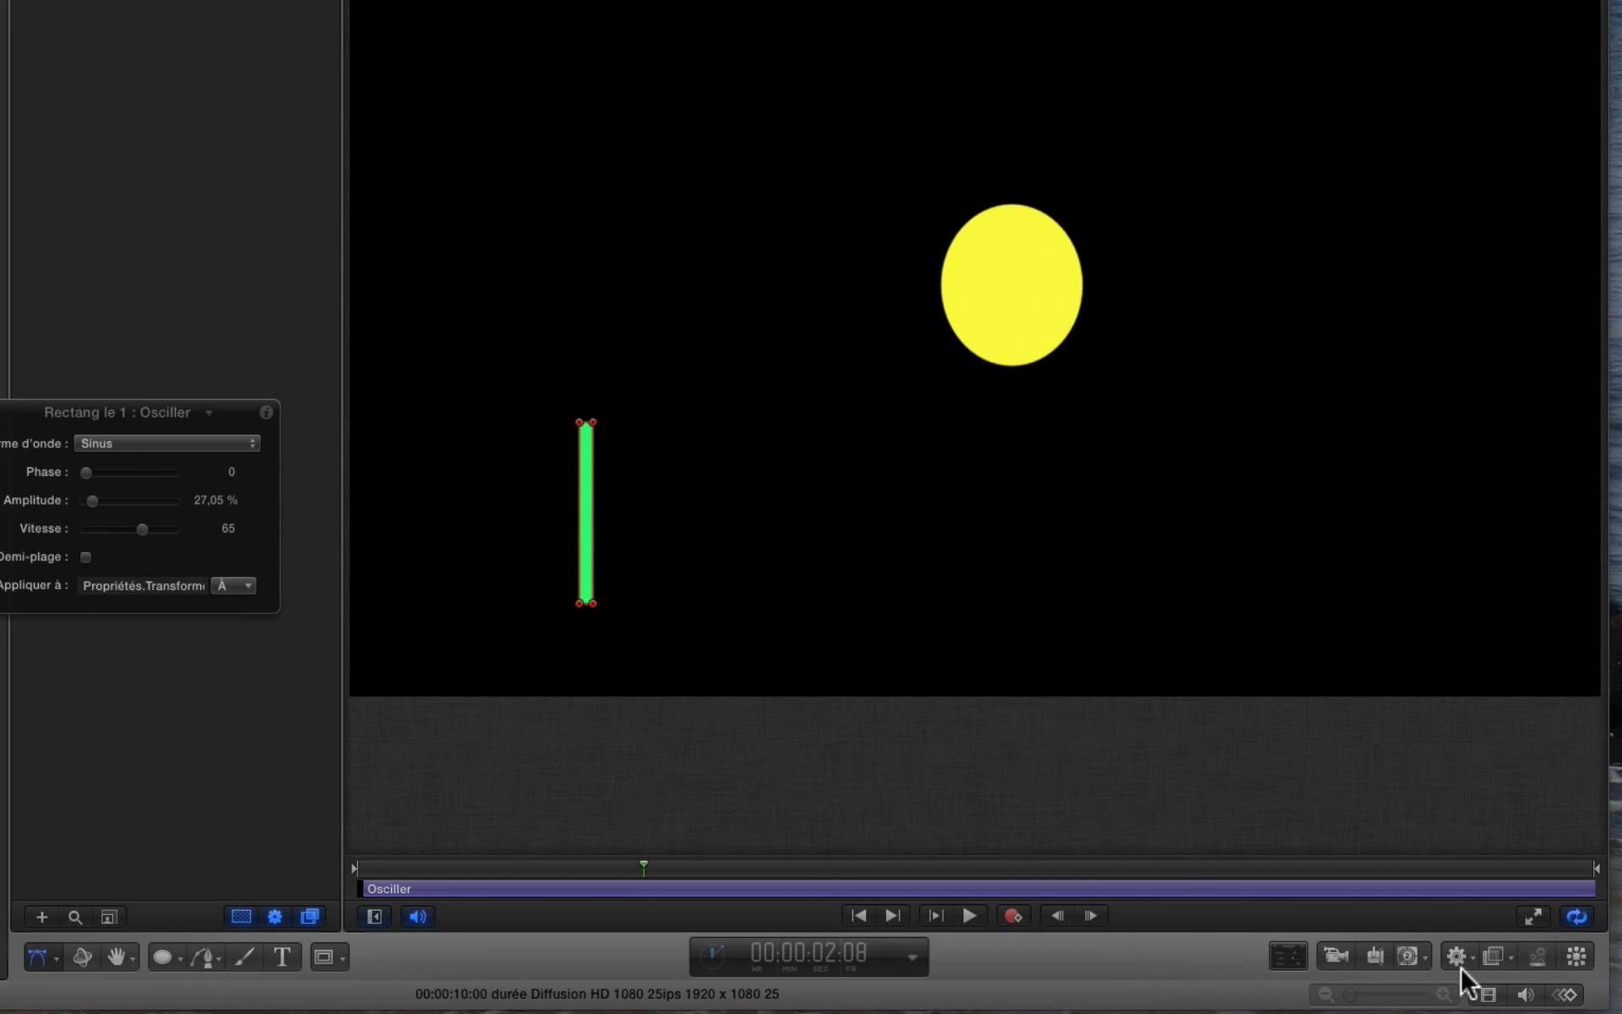
Add a Rendre aléatoire parameter behavior to Rectangle 1 alongside Osciller, and stop playback.
click(1466, 953)
mouse_move(1463, 694)
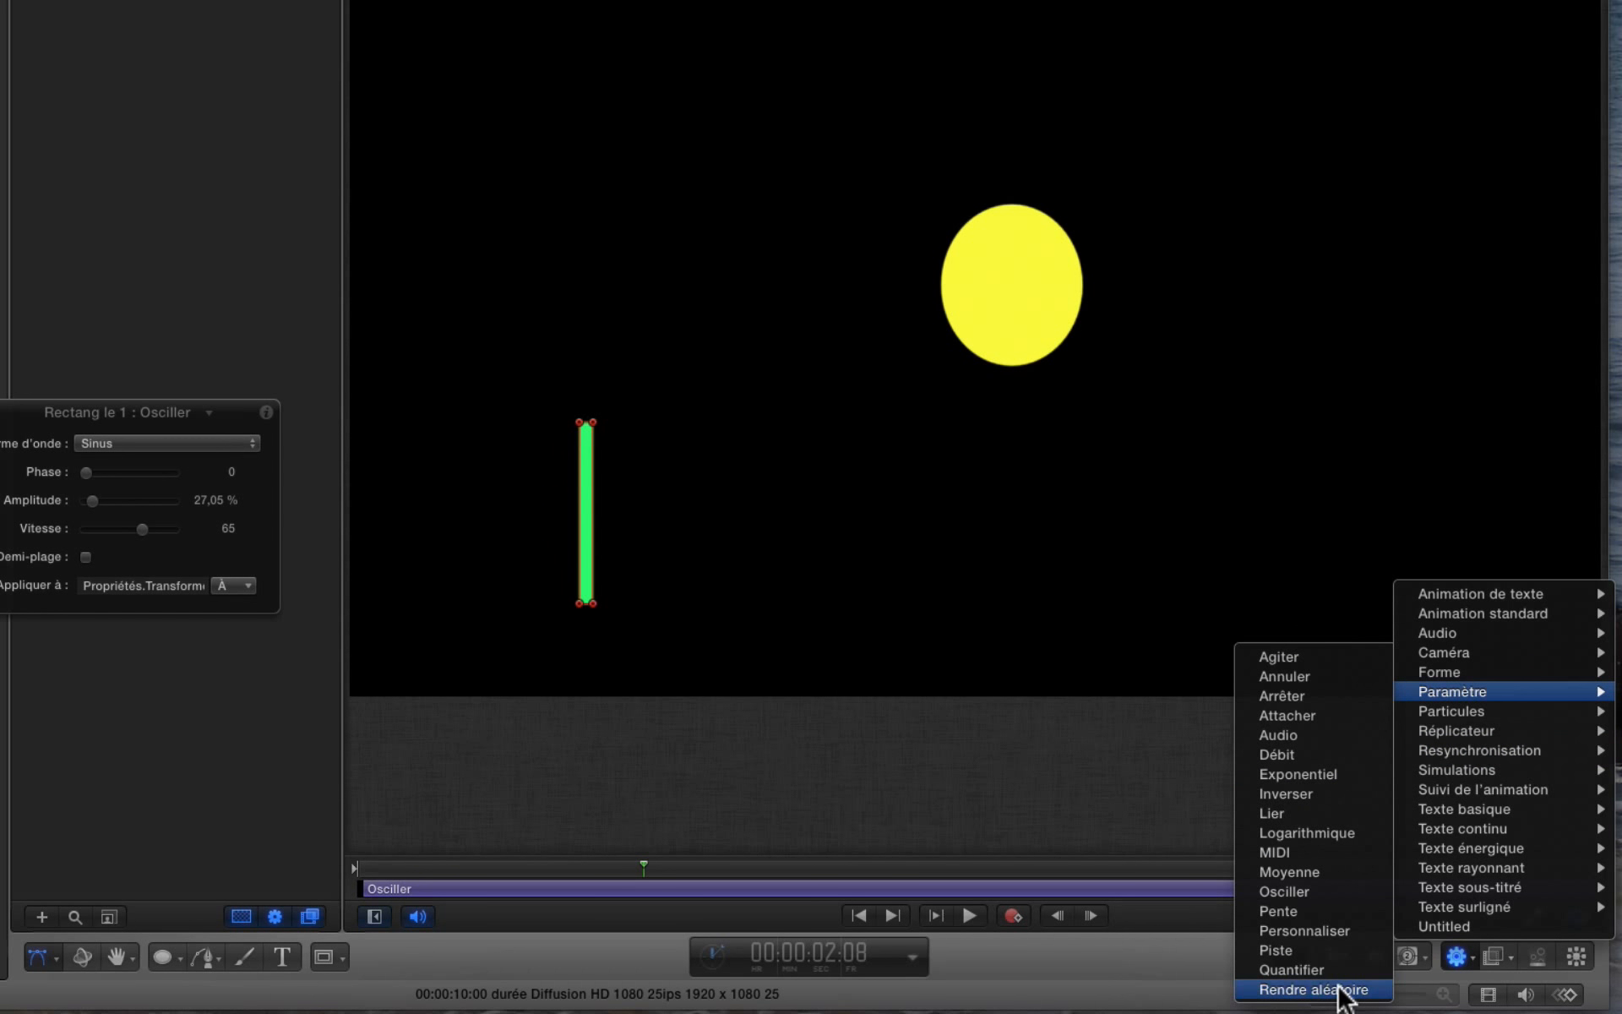
click(1313, 990)
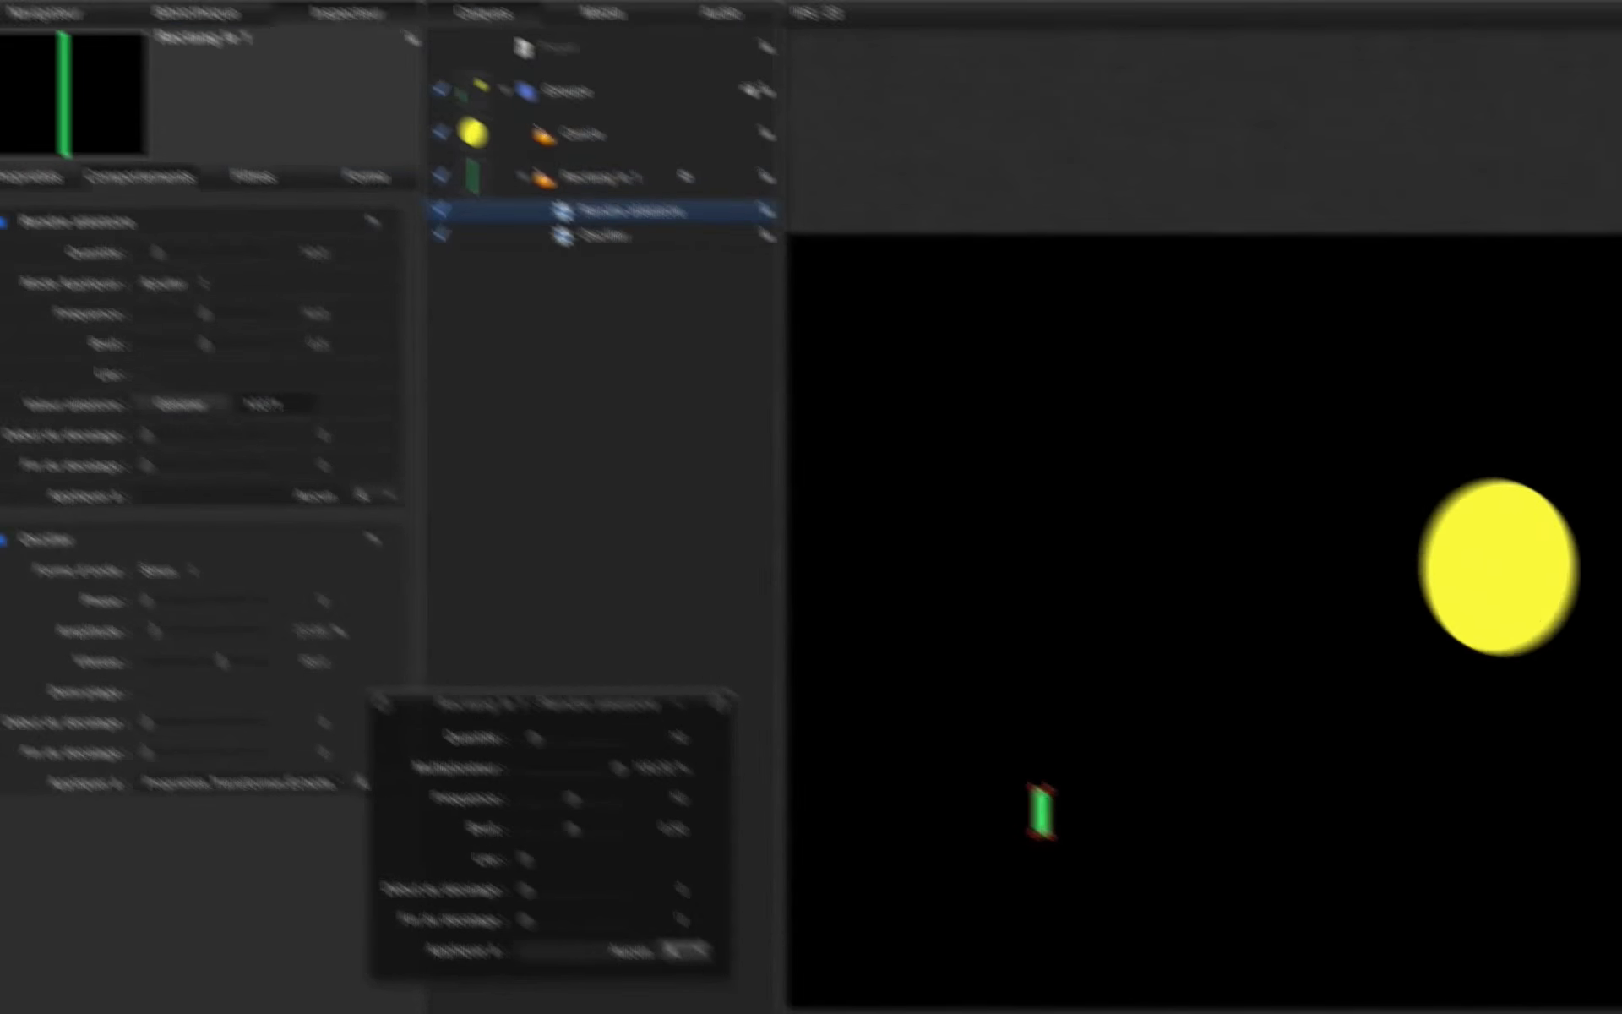
key(space)
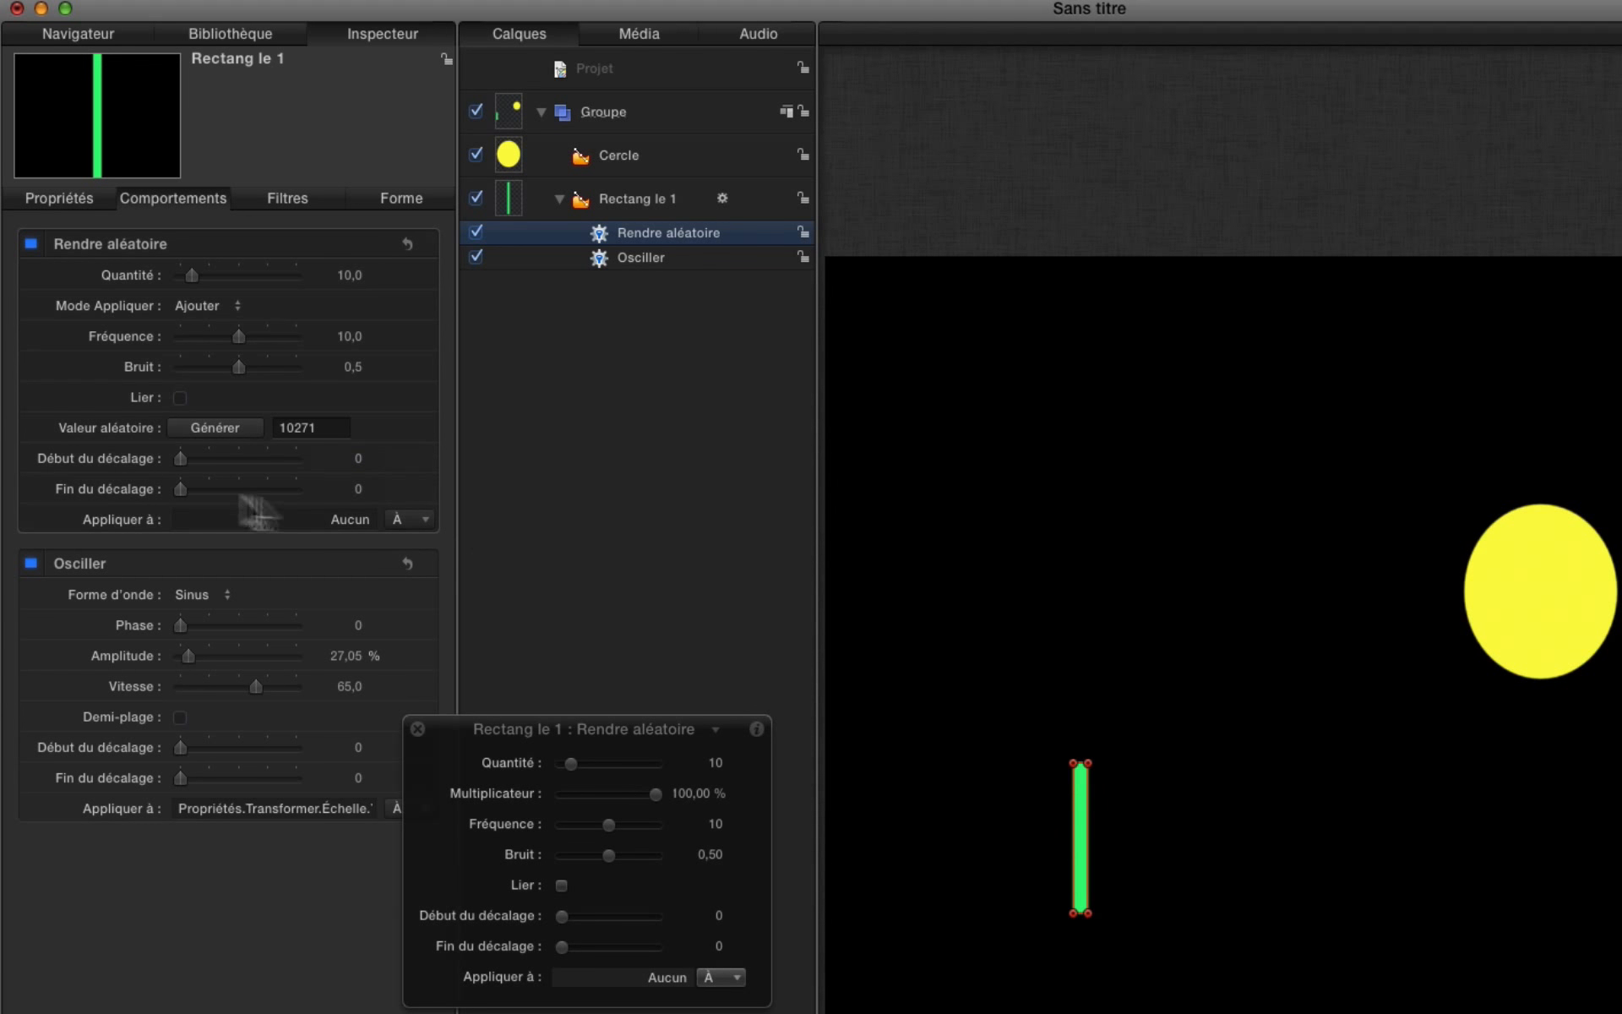
Apply Rectangle 1's Rendre aléatoire behavior to the Amplitude parameter of its Osciller behavior.
click(423, 519)
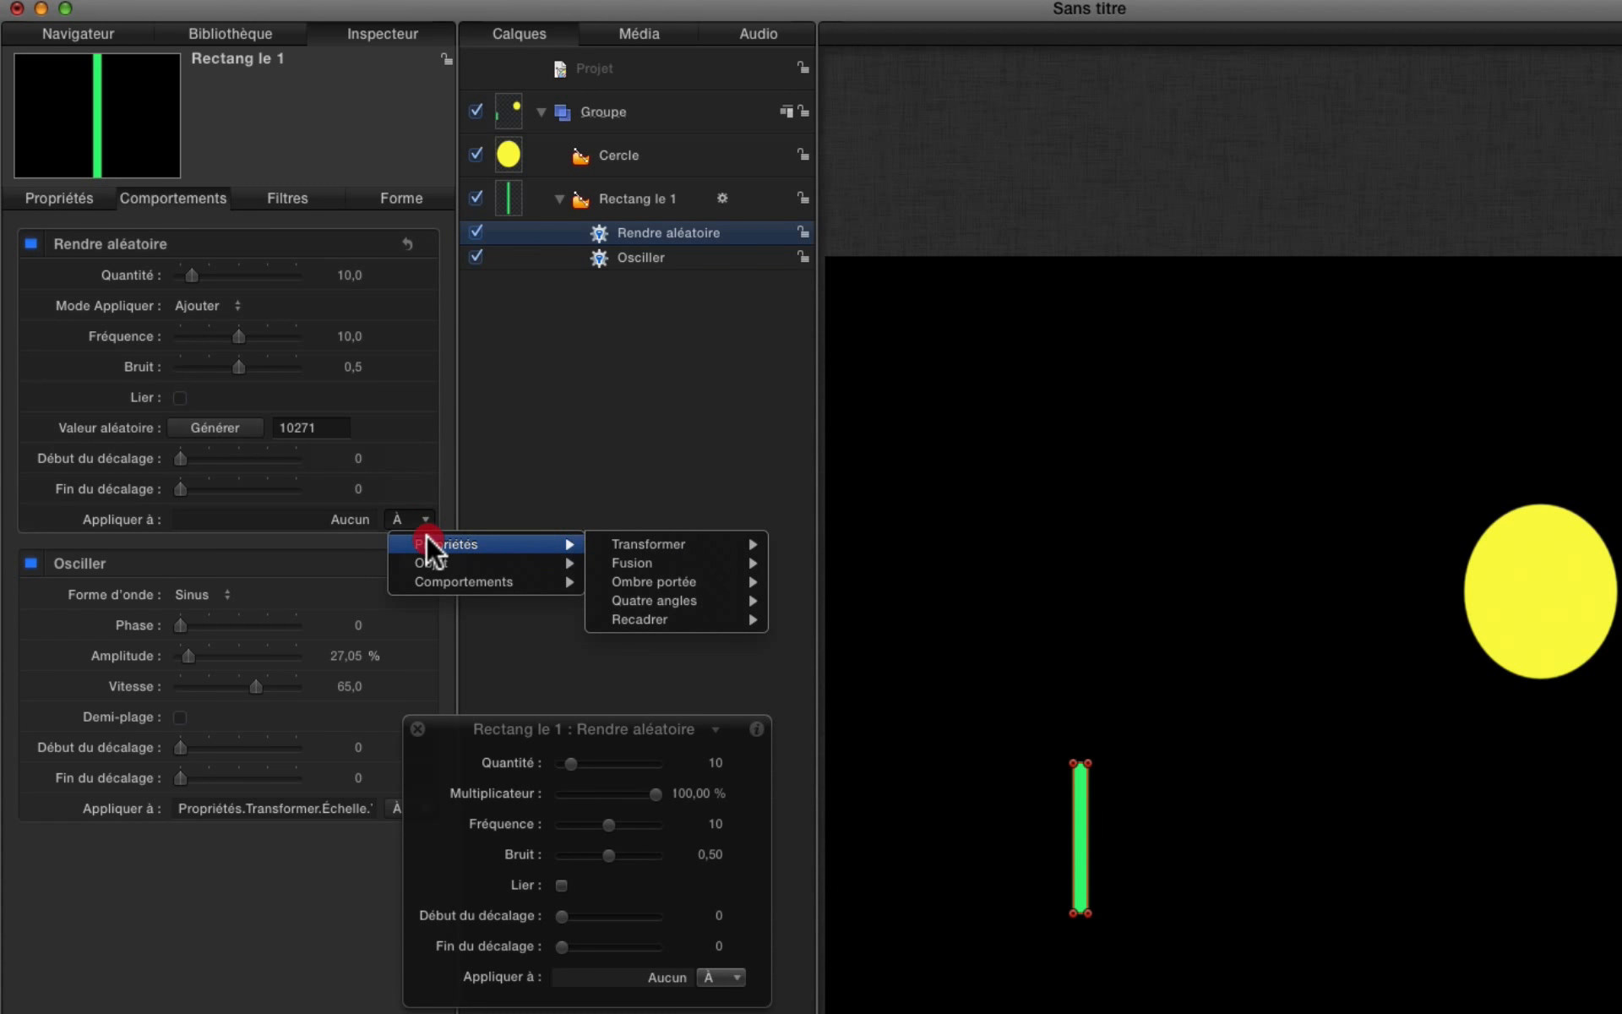
mouse_move(428, 558)
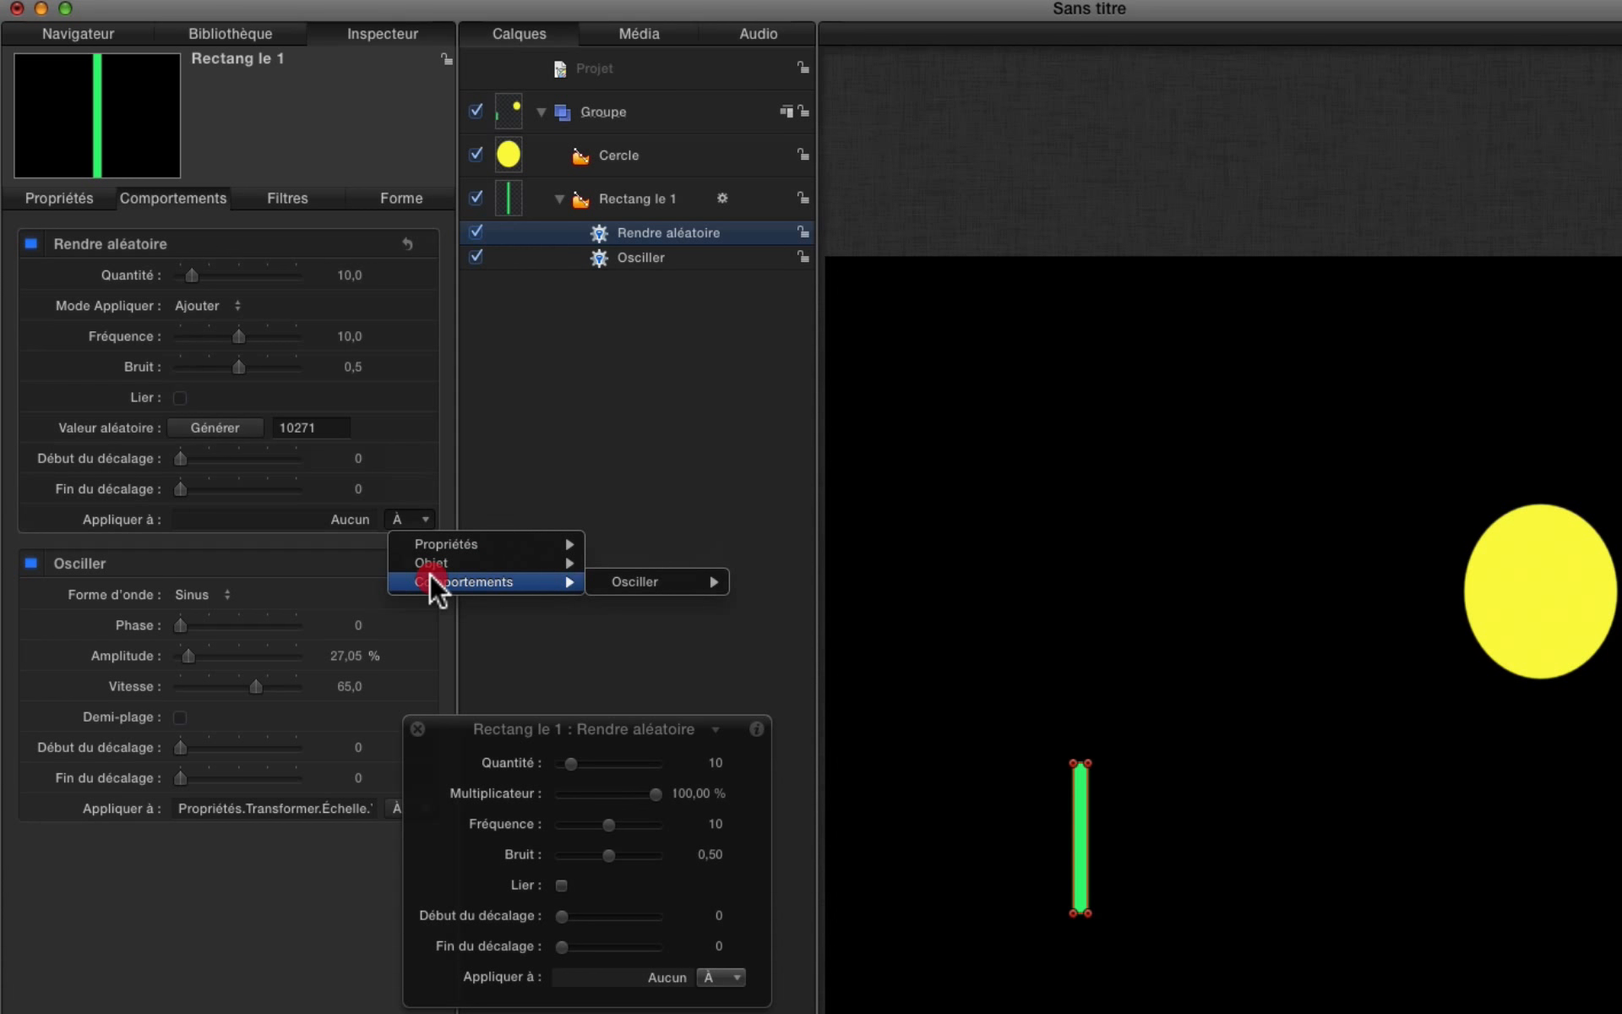
mouse_move(708, 575)
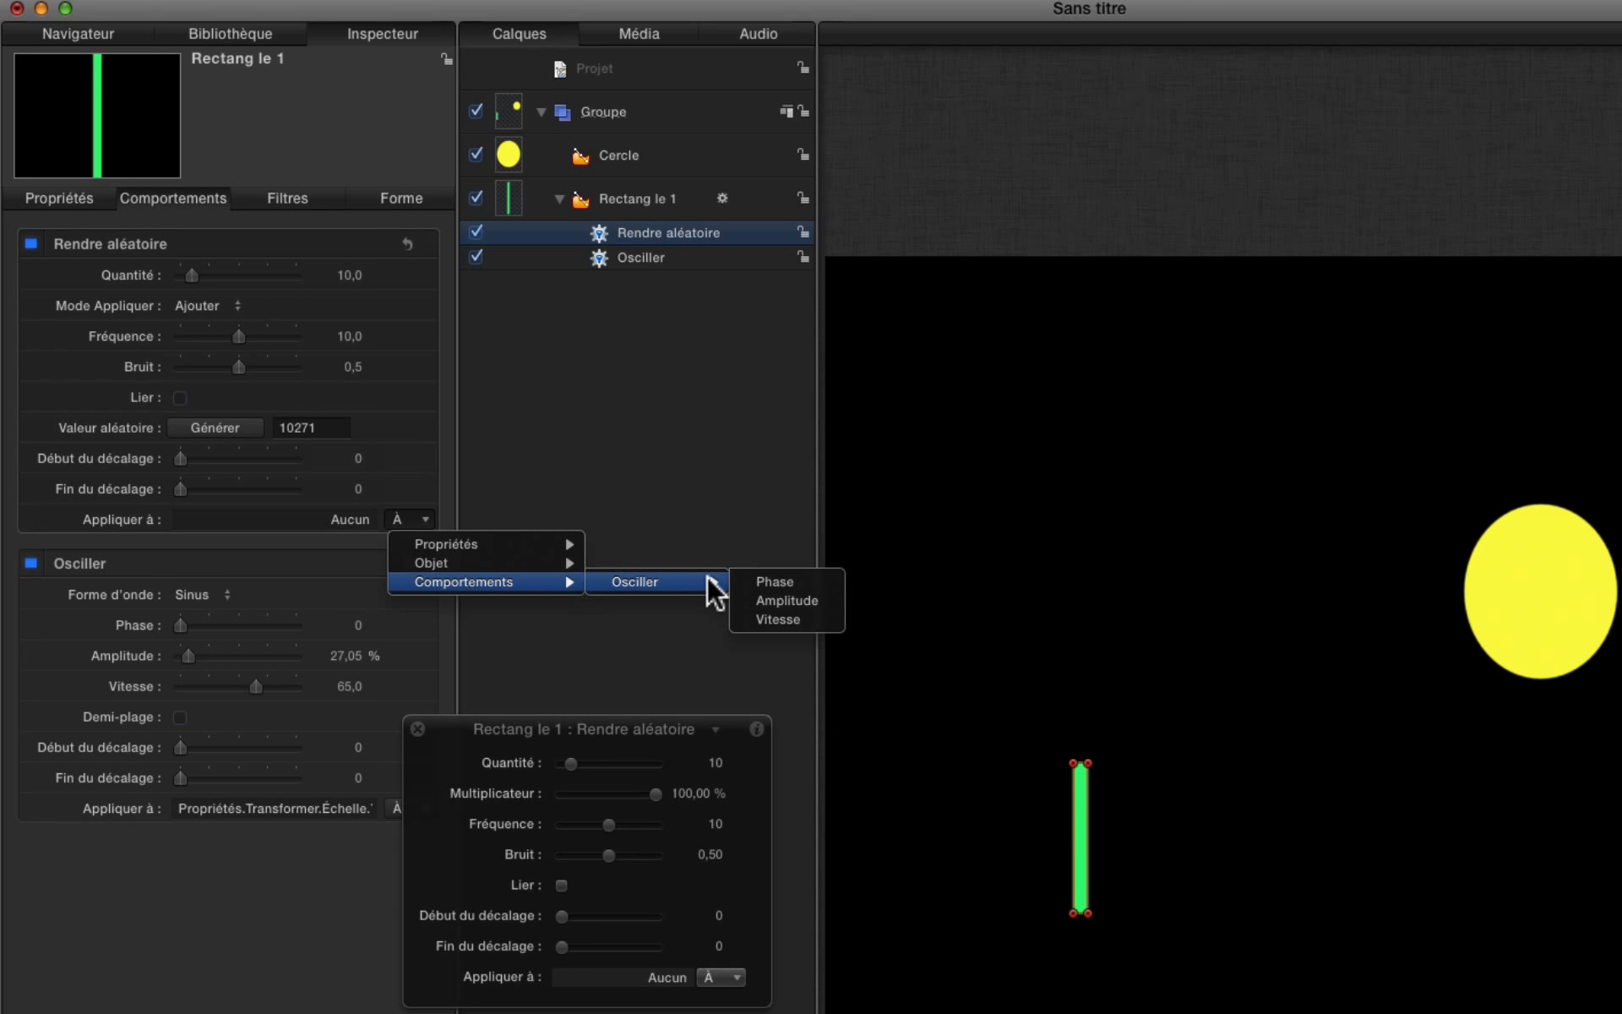
click(808, 599)
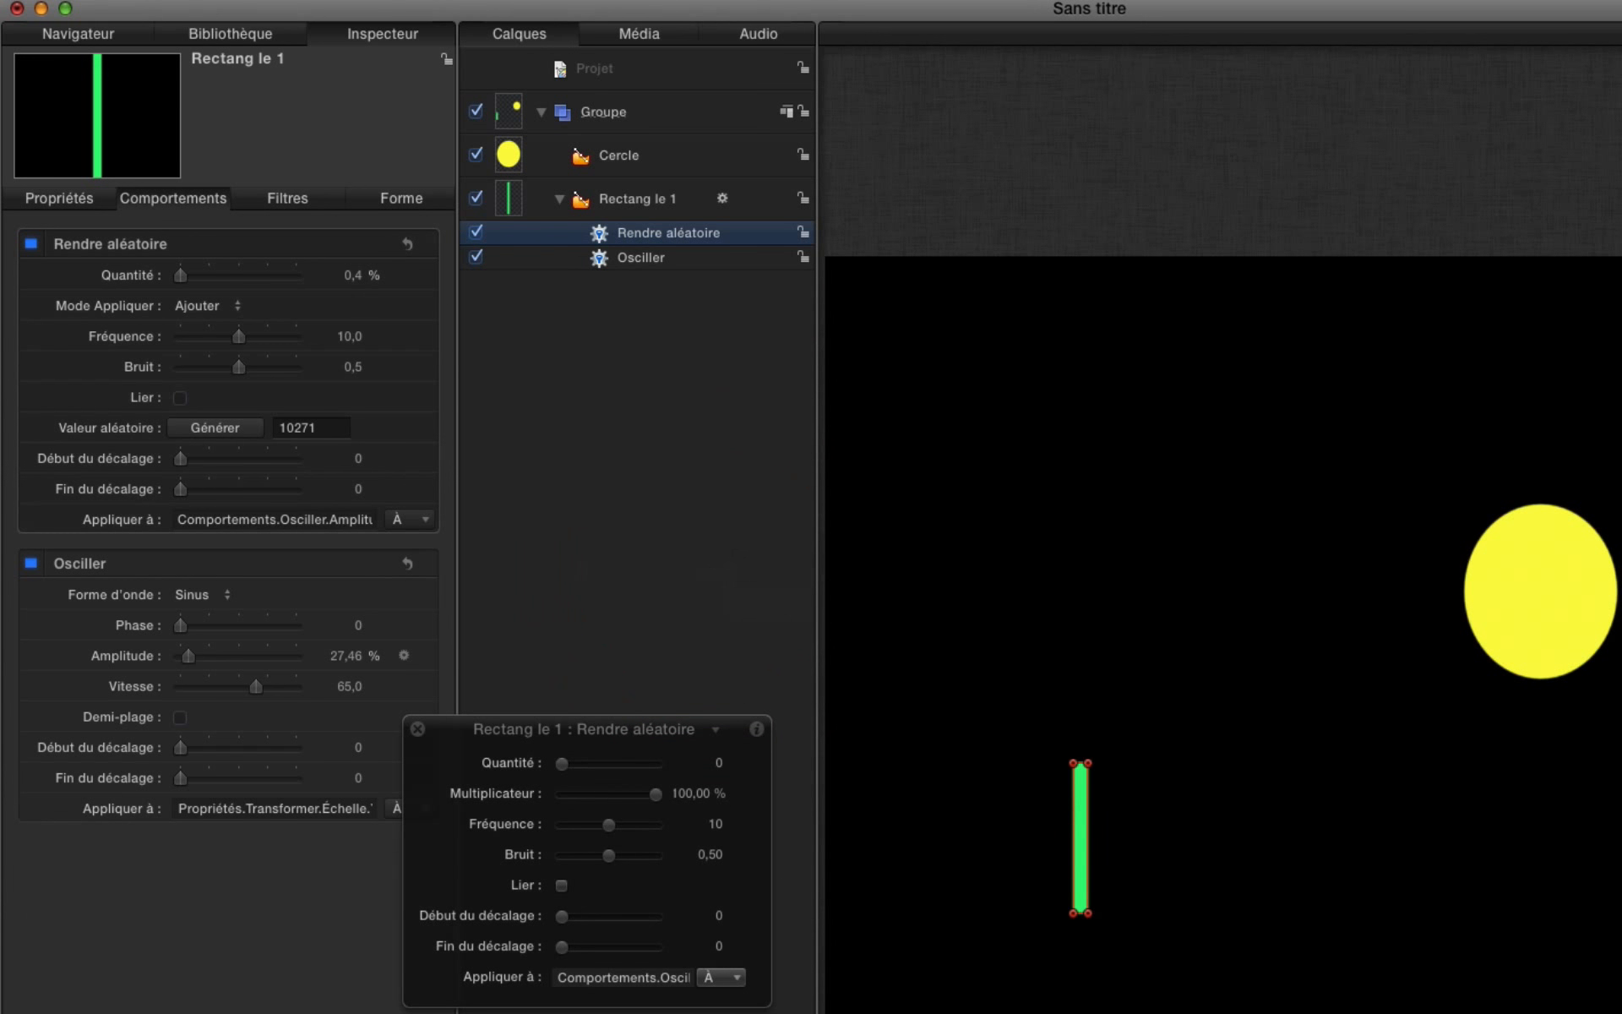
Start playback, set Rendre aléatoire's Quantité to about 88,85 % and Osciller's Vitesse to 11.
key(space)
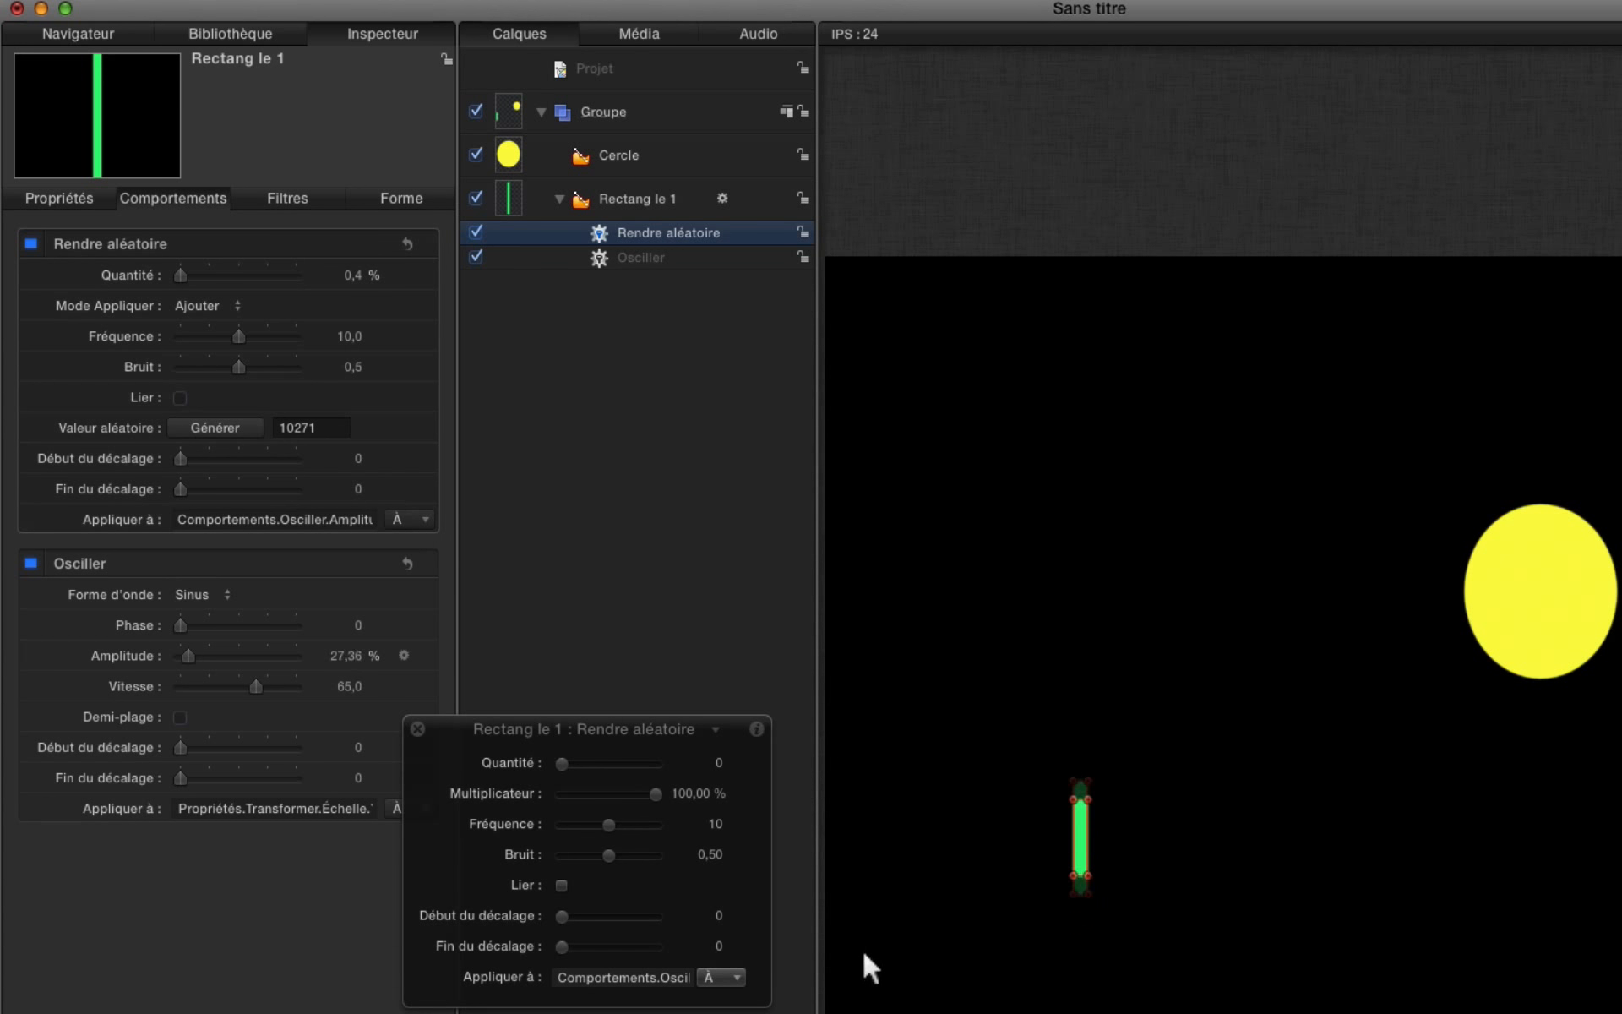
click(219, 275)
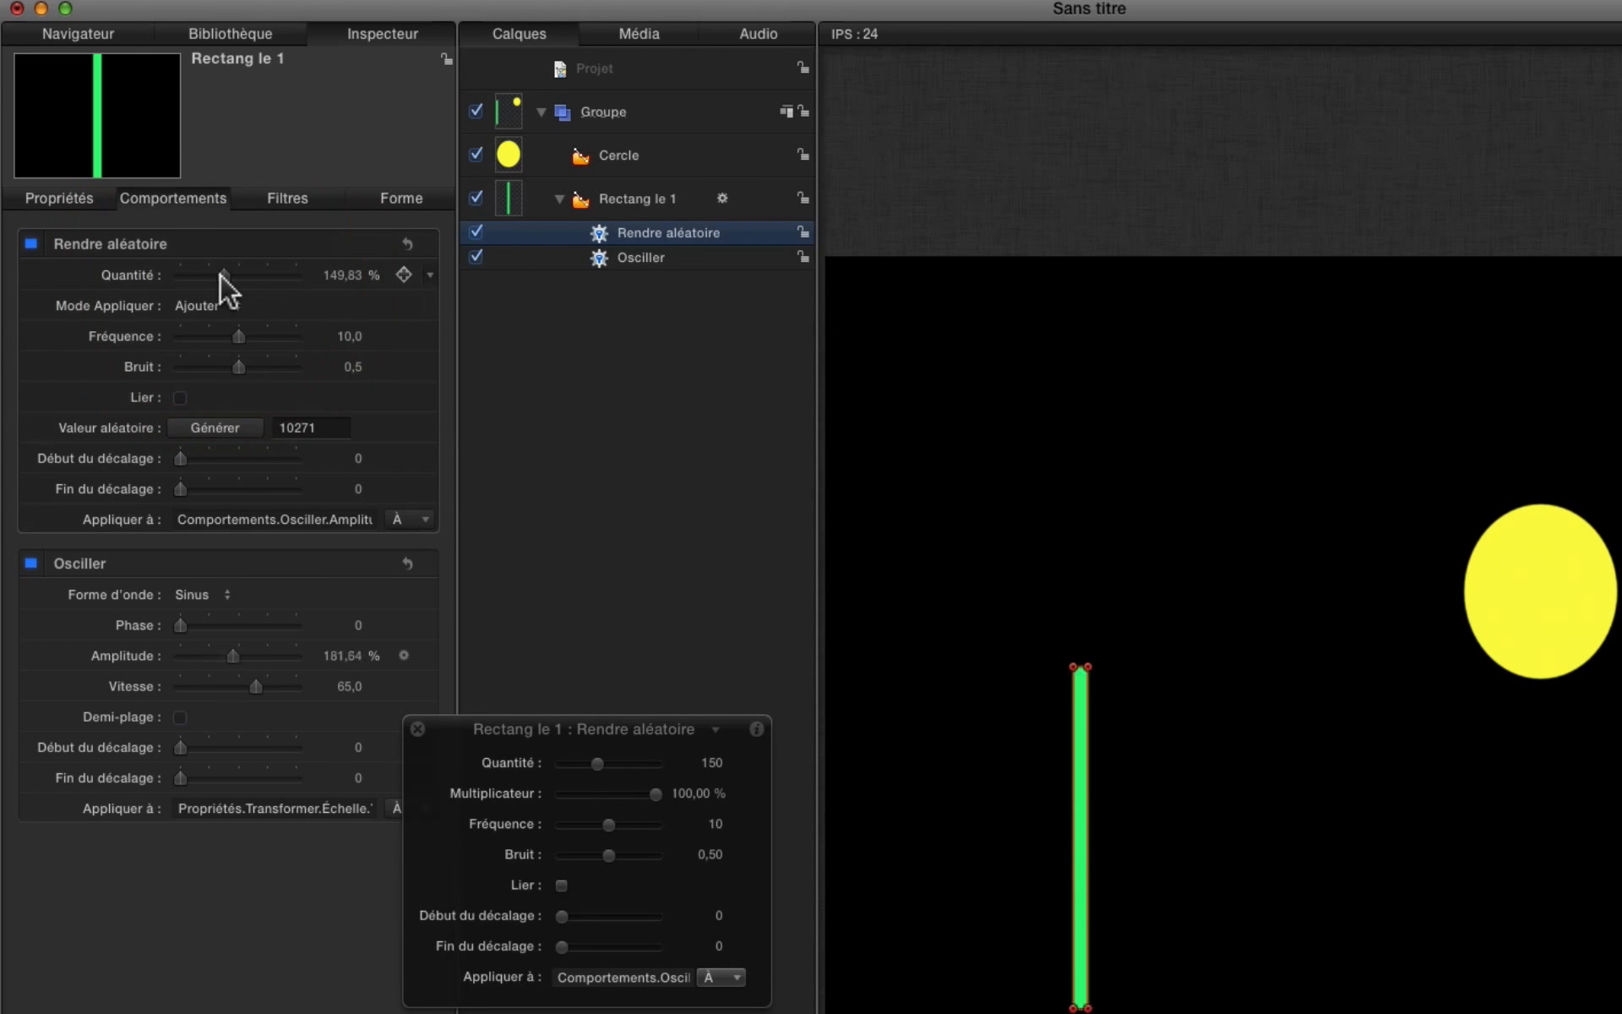
click(225, 272)
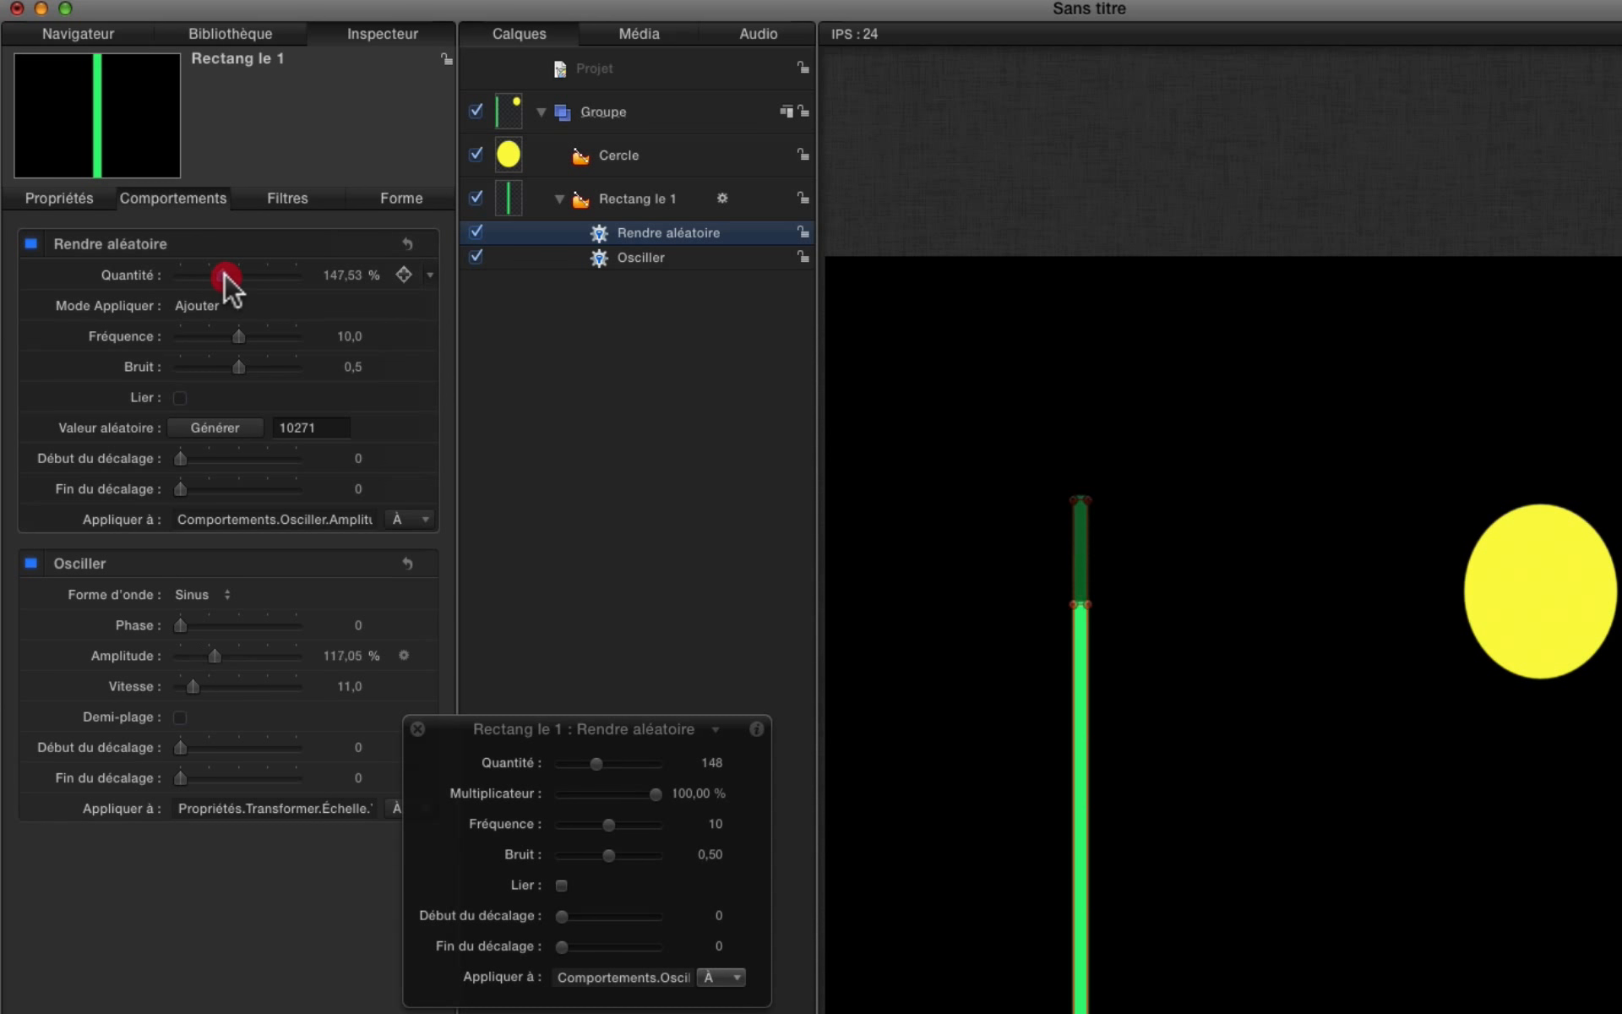
drag(224, 272, 206, 272)
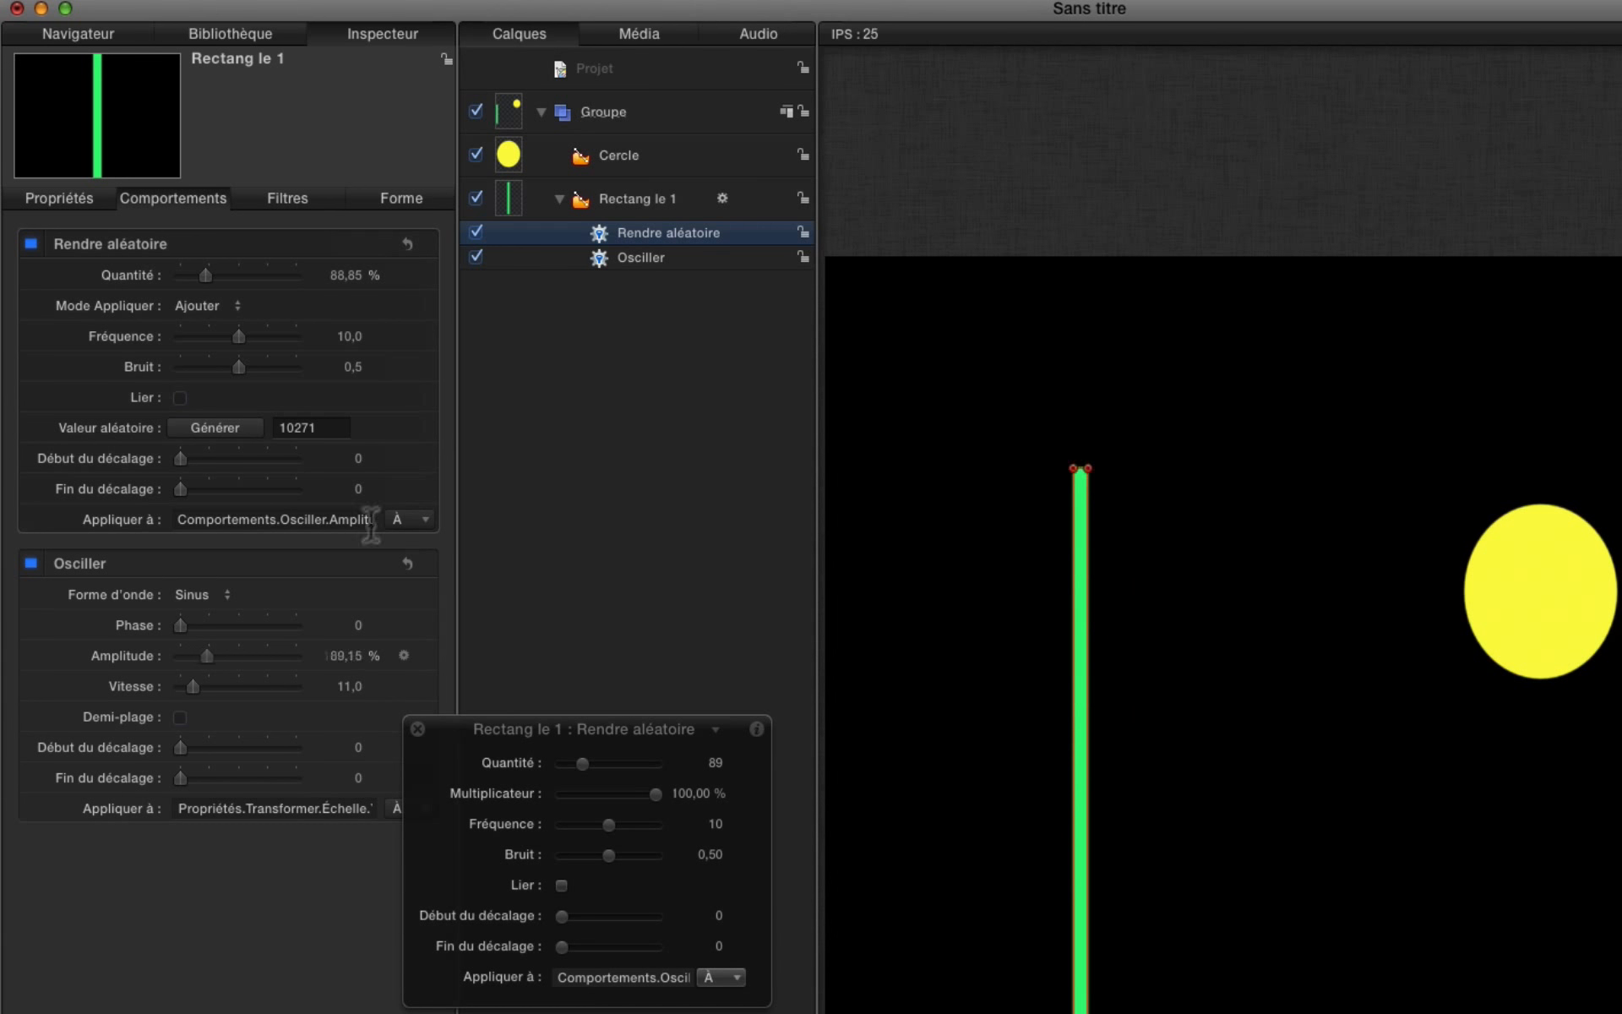
Reassign Rendre aléatoire to Osciller's Vitesse parameter, with Quantité 70 and Fréquence 15.
click(417, 516)
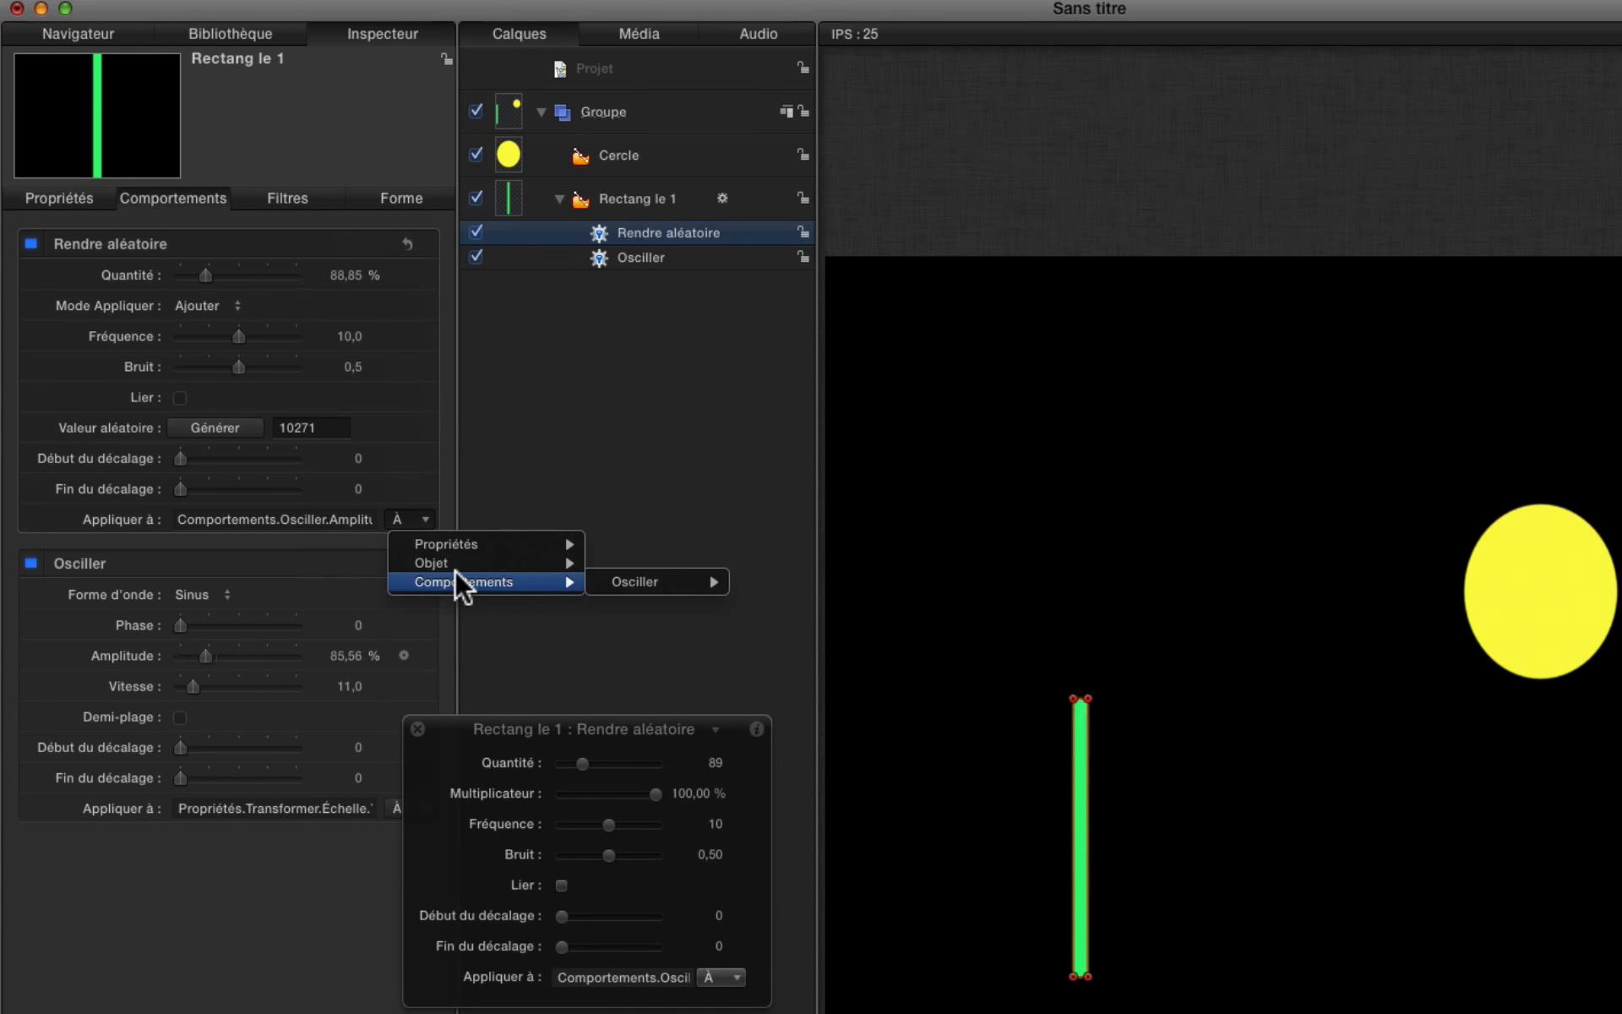
mouse_move(728, 585)
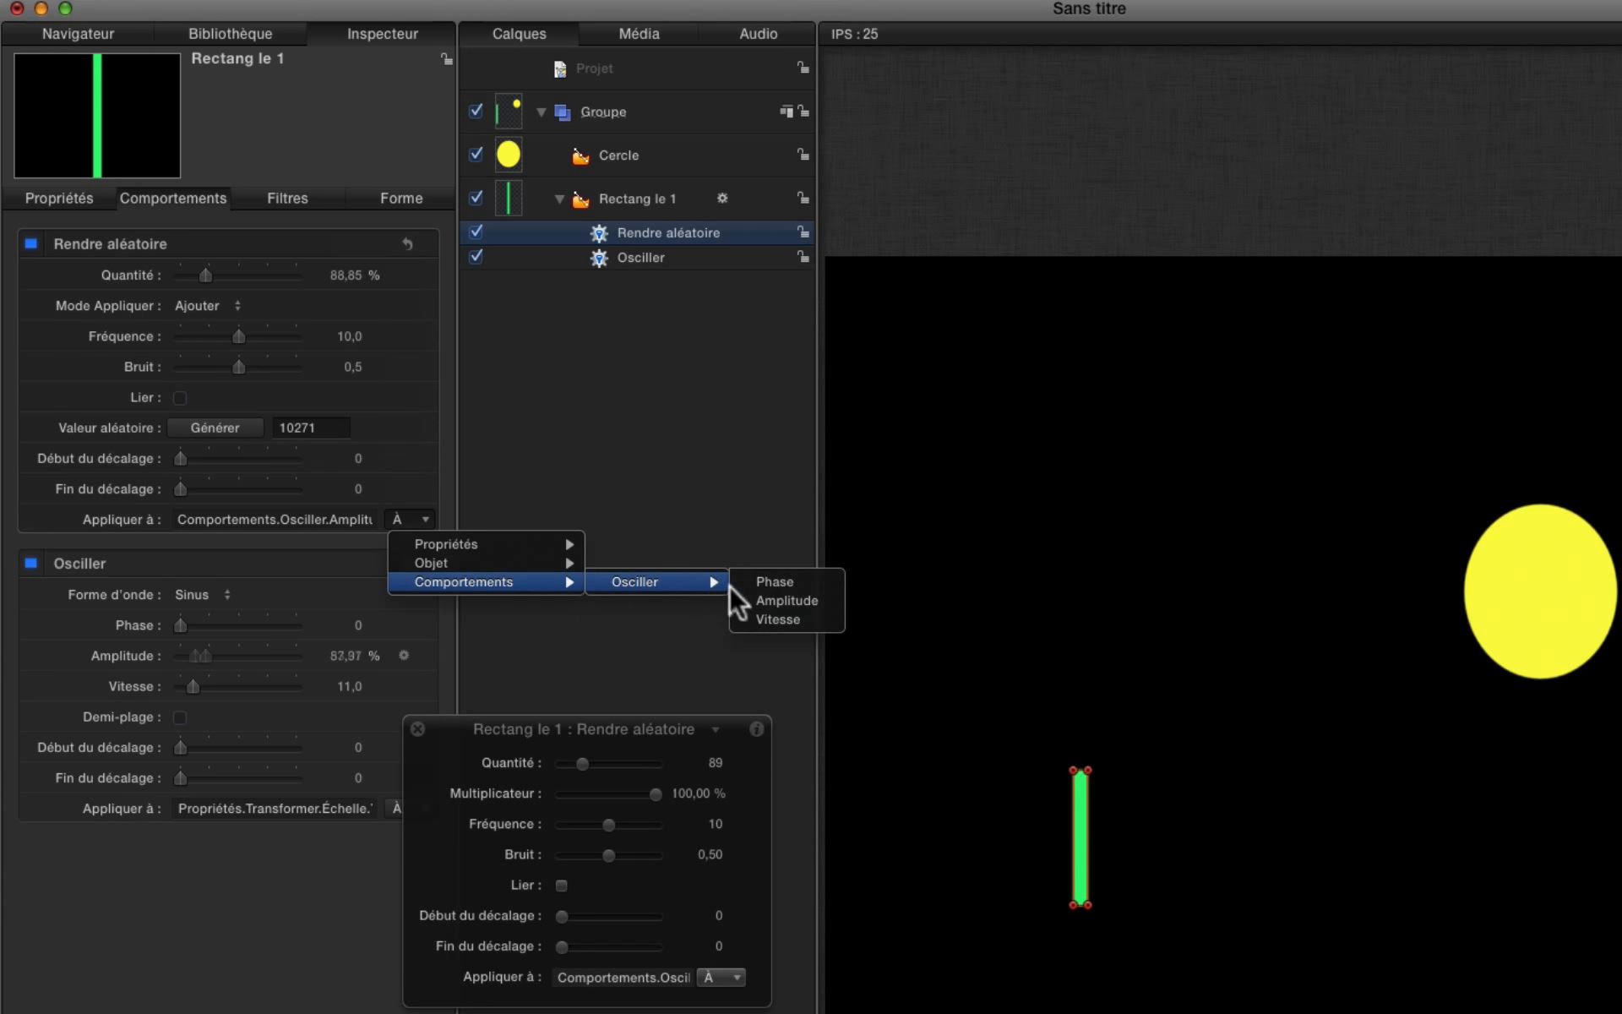
click(754, 612)
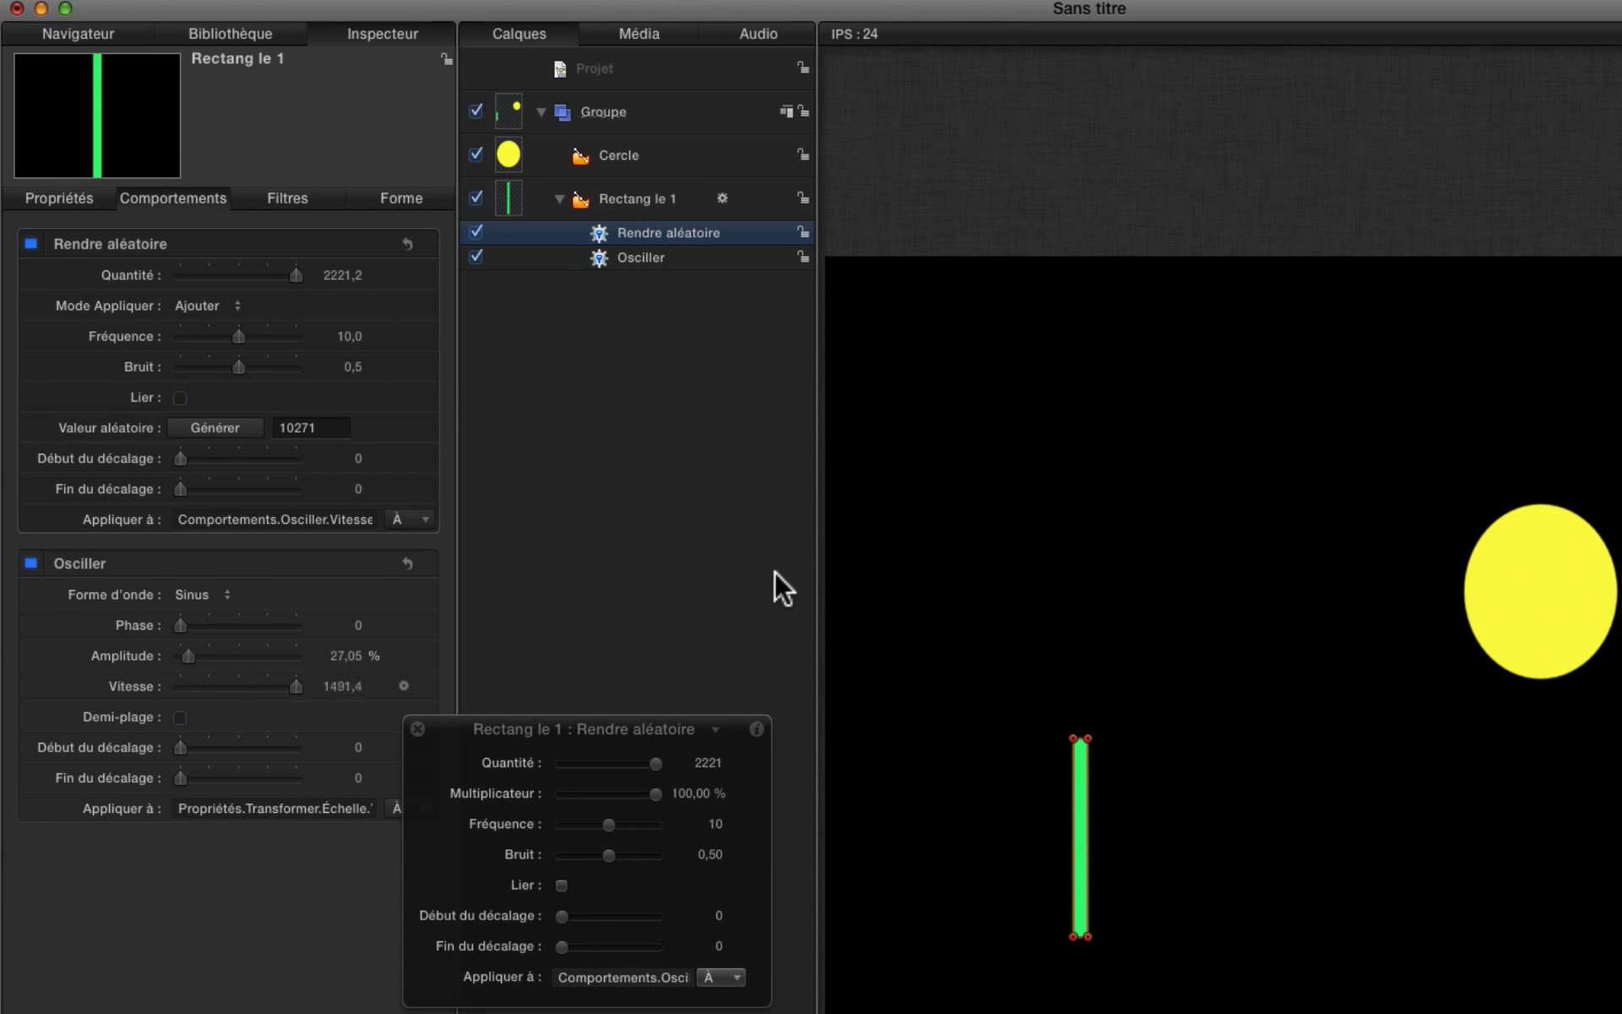
click(261, 275)
click(265, 335)
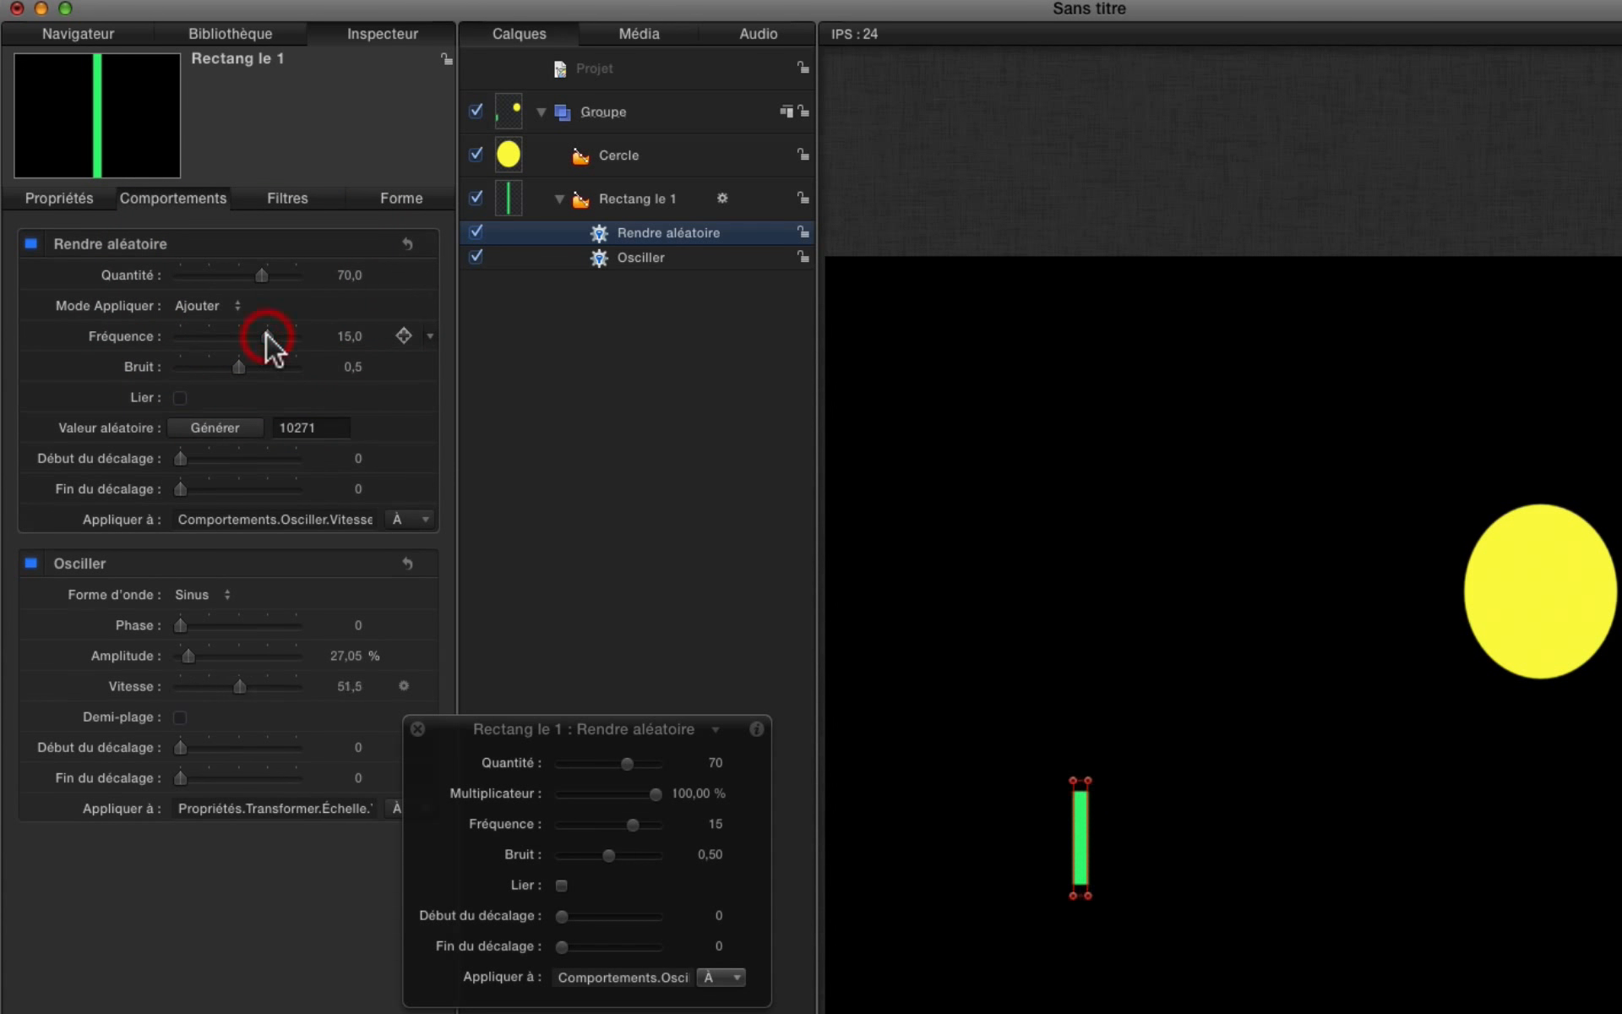